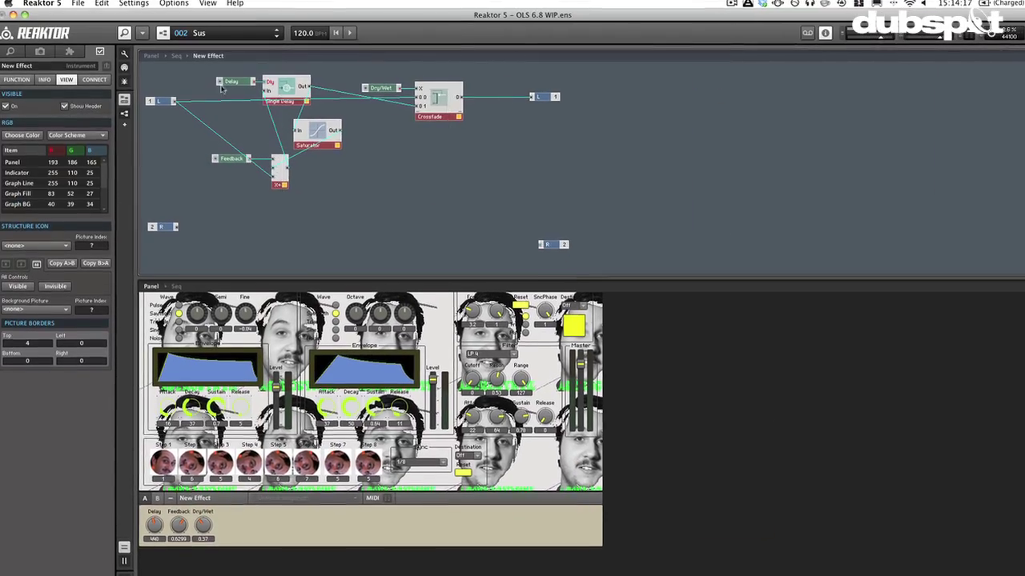
Copy the Single Delay, Saturator, X+ and Crossfade modules and paste copies for the right channel
{"action": "key", "text": "ctrl+c"}
{"action": "scroll", "coordinate": [224, 90], "scroll_direction": "down", "scroll_amount": 2}
{"action": "key", "text": "ctrl+v"}
{"action": "left_click_drag", "start_coordinate": [284, 241], "coordinate": [280, 229]}
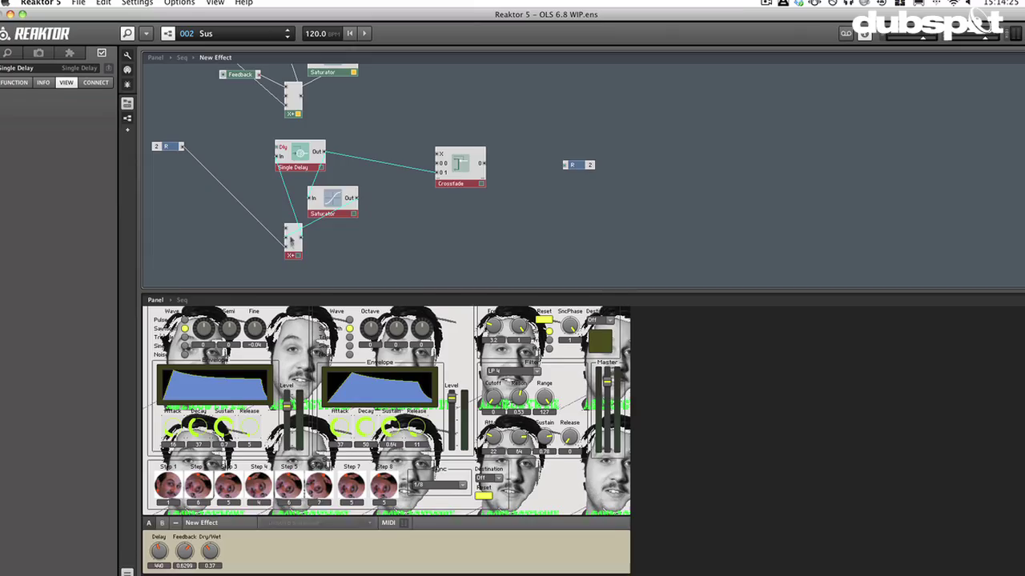
{"action": "scroll", "coordinate": [290, 240], "scroll_direction": "up", "scroll_amount": 2}
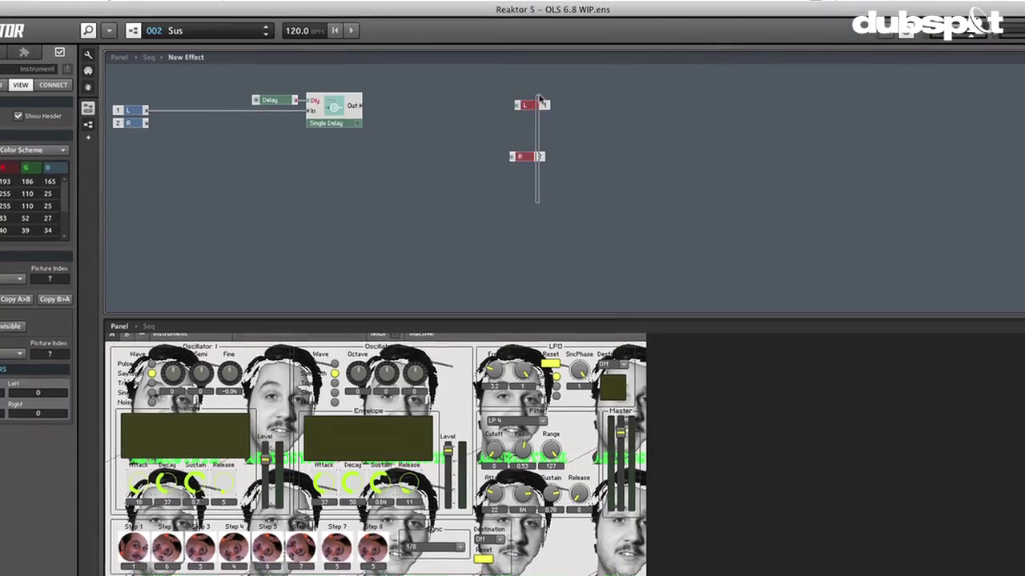
Shift the L/R output modules up and right, then bring up the module insert menu
{"action": "left_click_drag", "start_coordinate": [540, 102], "coordinate": [561, 93]}
{"action": "left_click", "coordinate": [533, 188]}
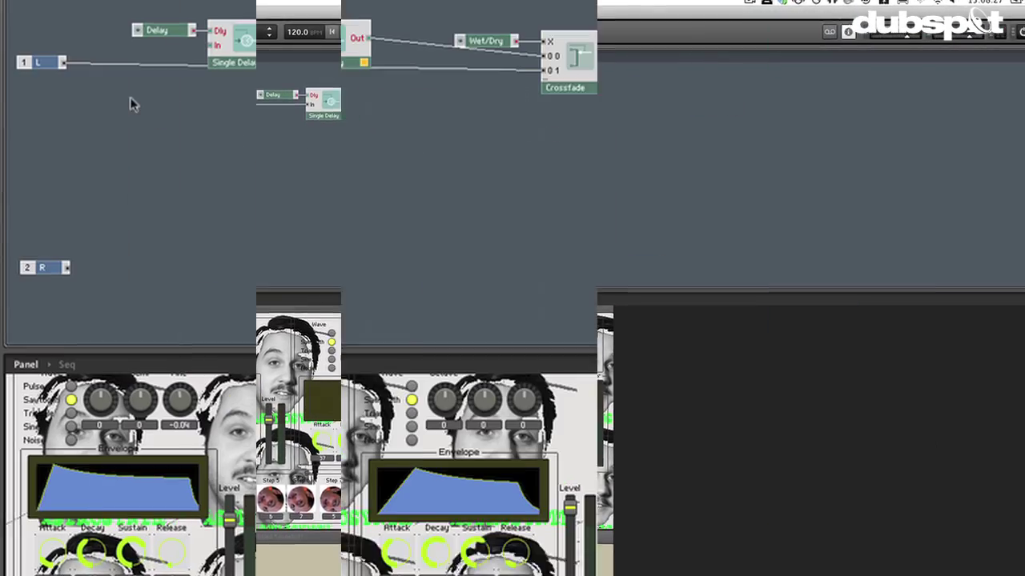
{"action": "right_click", "coordinate": [112, 95]}
{"action": "mouse_move", "coordinate": [136, 100]}
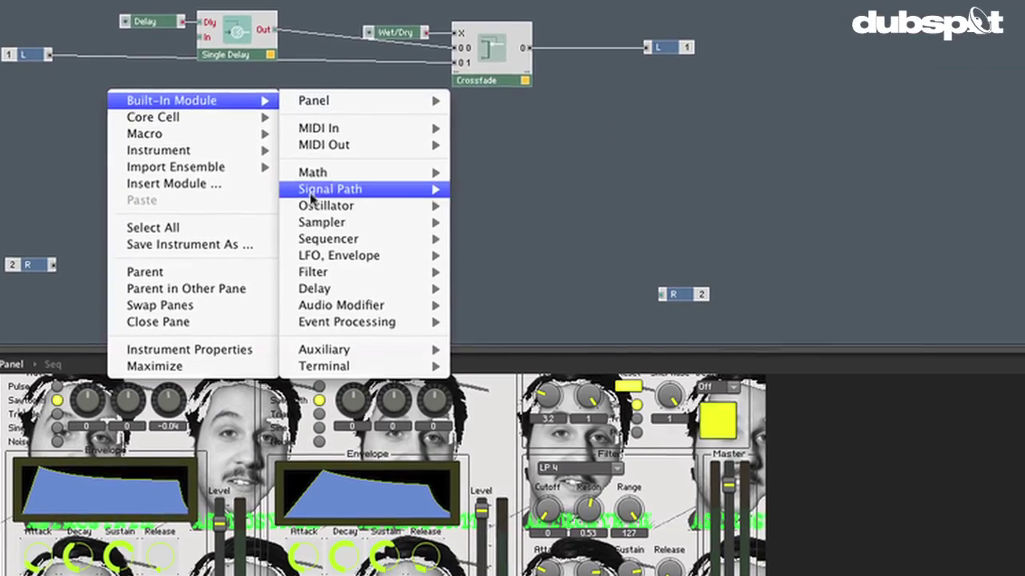
{"action": "mouse_move", "coordinate": [329, 172]}
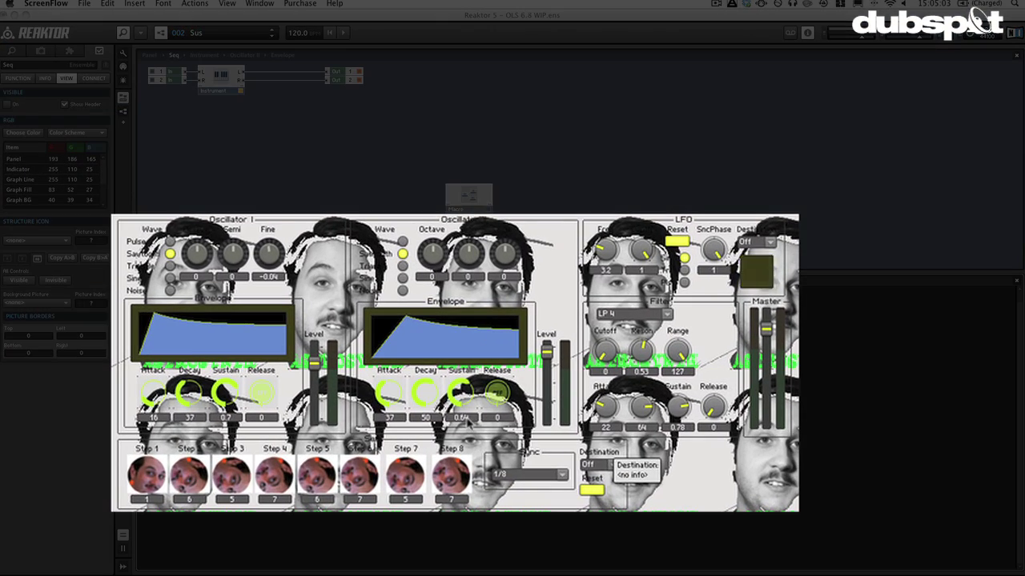
Adjust Step 4, lower Step 8 to 5, route the sequencer to Pitch, and start playback
{"action": "mouse_move", "coordinate": [275, 474]}
{"action": "left_mouse_down"}
{"action": "mouse_move", "coordinate": [280, 455]}
{"action": "mouse_move", "coordinate": [280, 480]}
{"action": "left_mouse_up"}
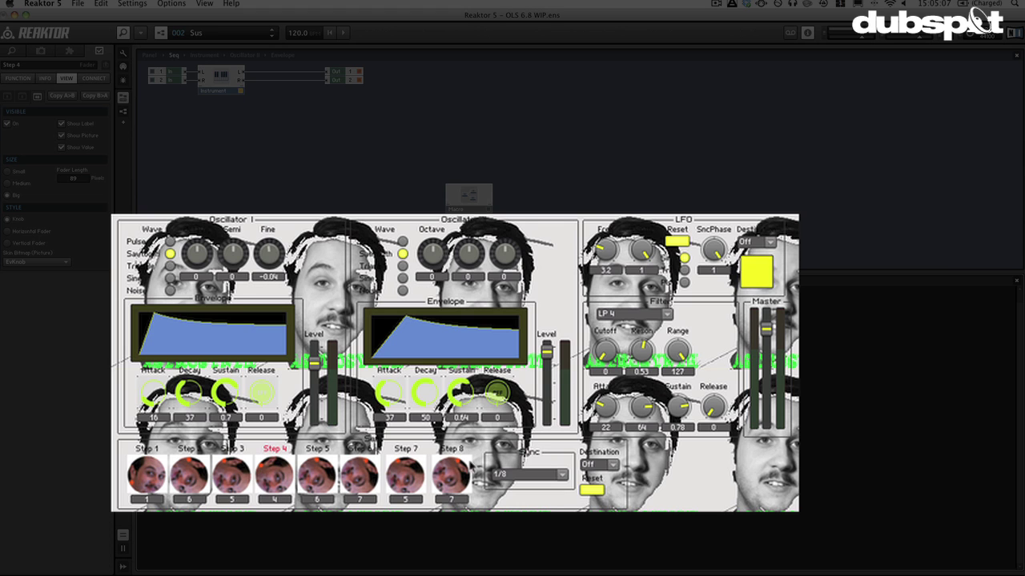
{"action": "left_click_drag", "start_coordinate": [448, 479], "coordinate": [455, 491]}
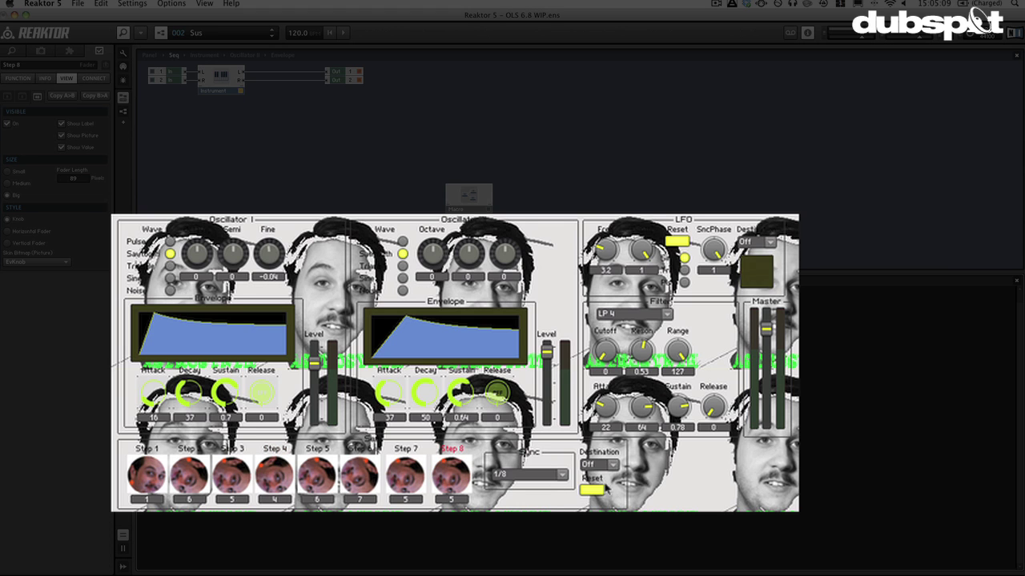
{"action": "left_click", "coordinate": [604, 467]}
{"action": "left_click", "coordinate": [594, 475]}
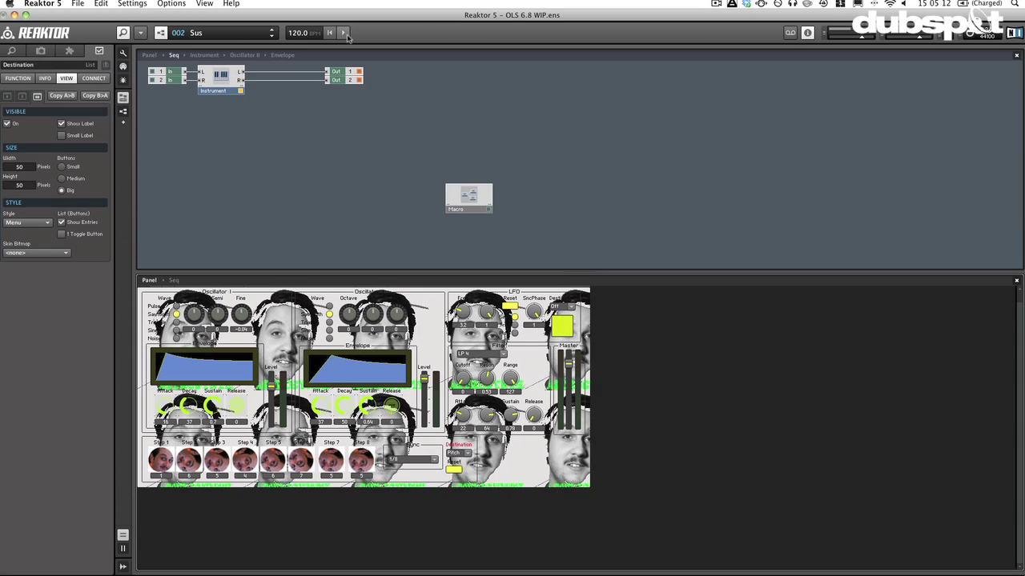
{"action": "left_click", "coordinate": [345, 34]}
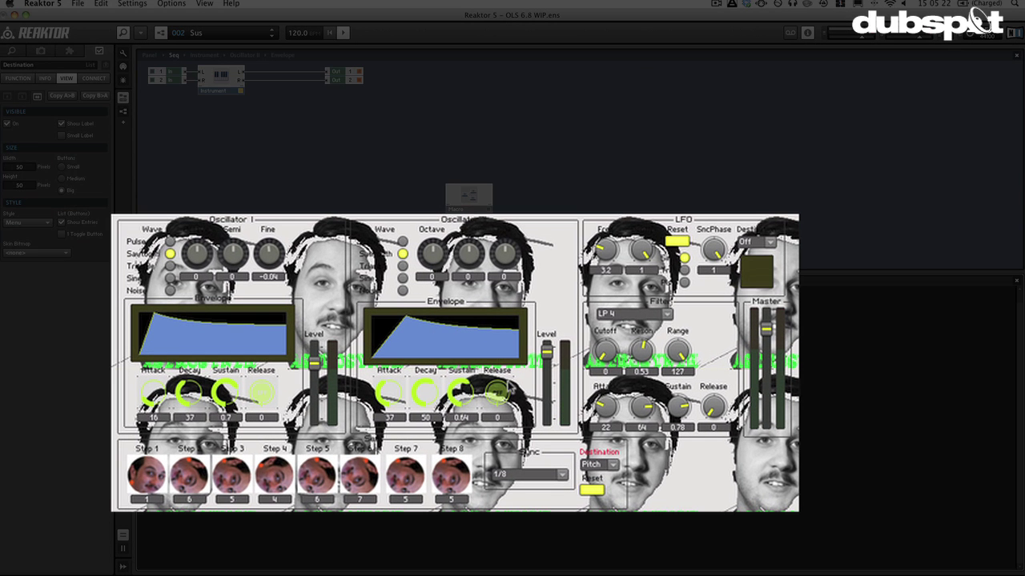
Raise the envelope Release to 11 on Oscillator II and 3 on Oscillator I
{"action": "left_click_drag", "start_coordinate": [509, 388], "coordinate": [519, 381]}
{"action": "left_click_drag", "start_coordinate": [253, 400], "coordinate": [261, 392]}
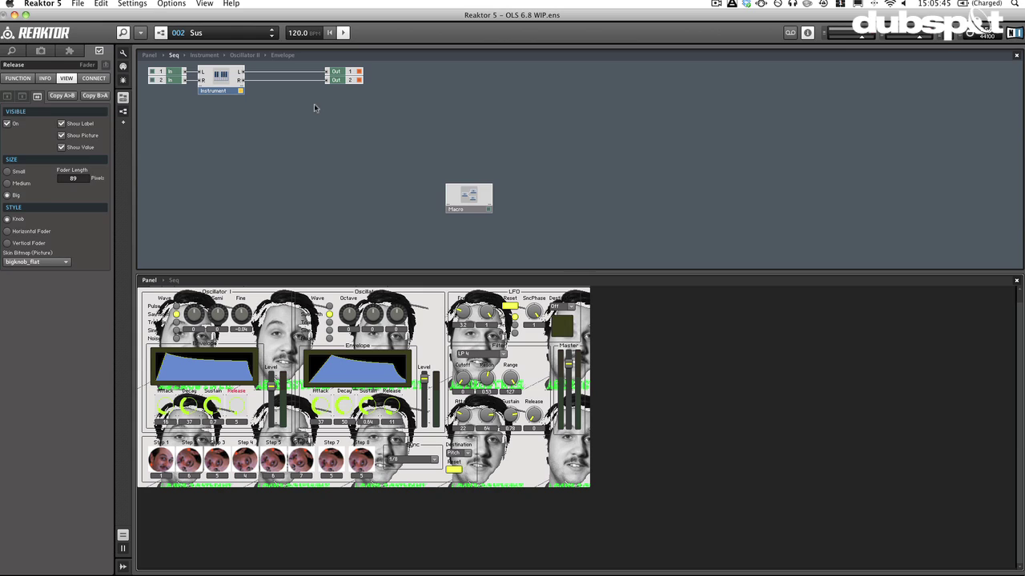
{"action": "left_click", "coordinate": [374, 103]}
Move the Out module further right in the structure and inspect the Instrument module
{"action": "left_click", "coordinate": [342, 71]}
{"action": "left_click_drag", "start_coordinate": [341, 72], "coordinate": [394, 72]}
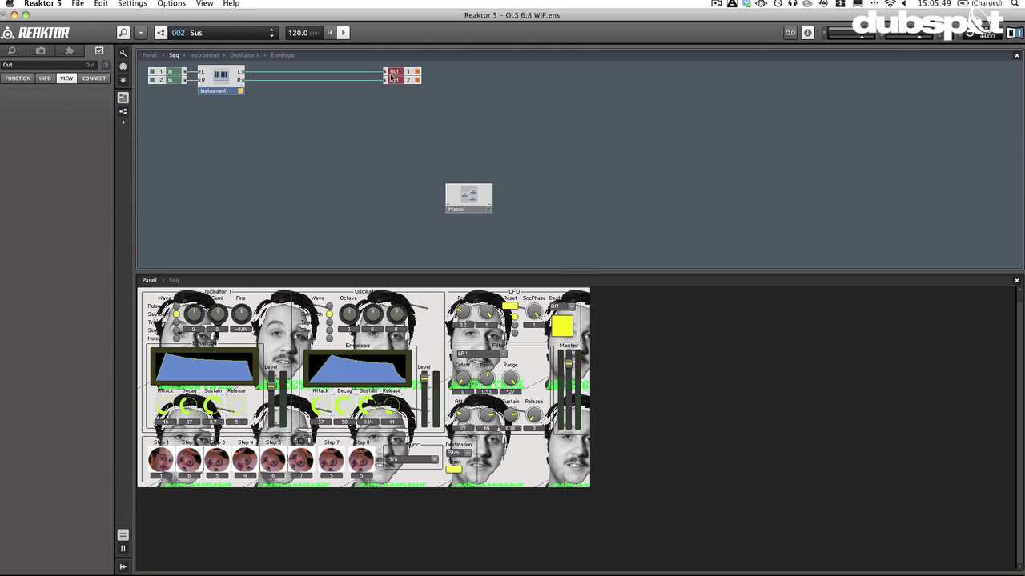
{"action": "left_click", "coordinate": [368, 105]}
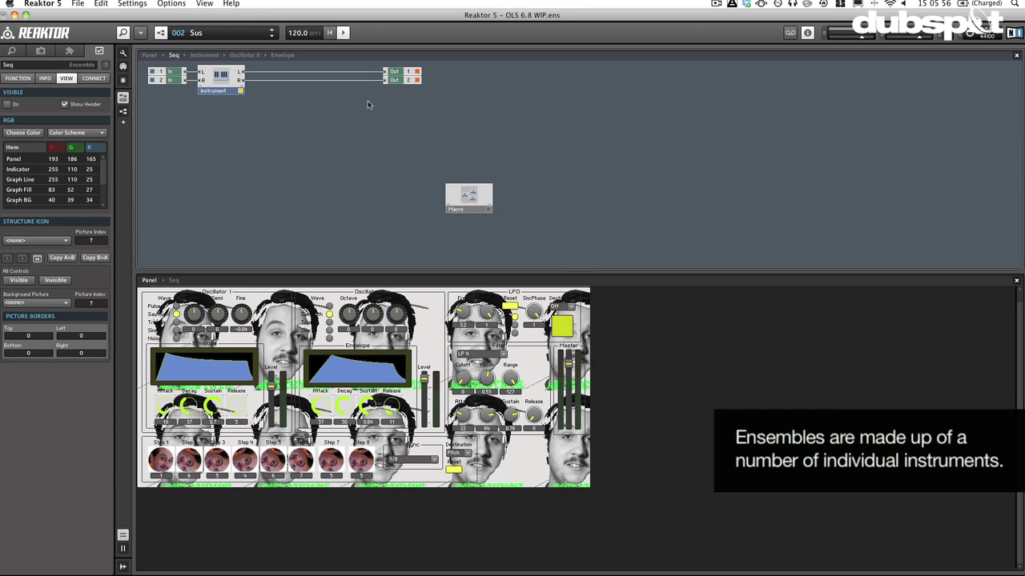
{"action": "left_click", "coordinate": [221, 93]}
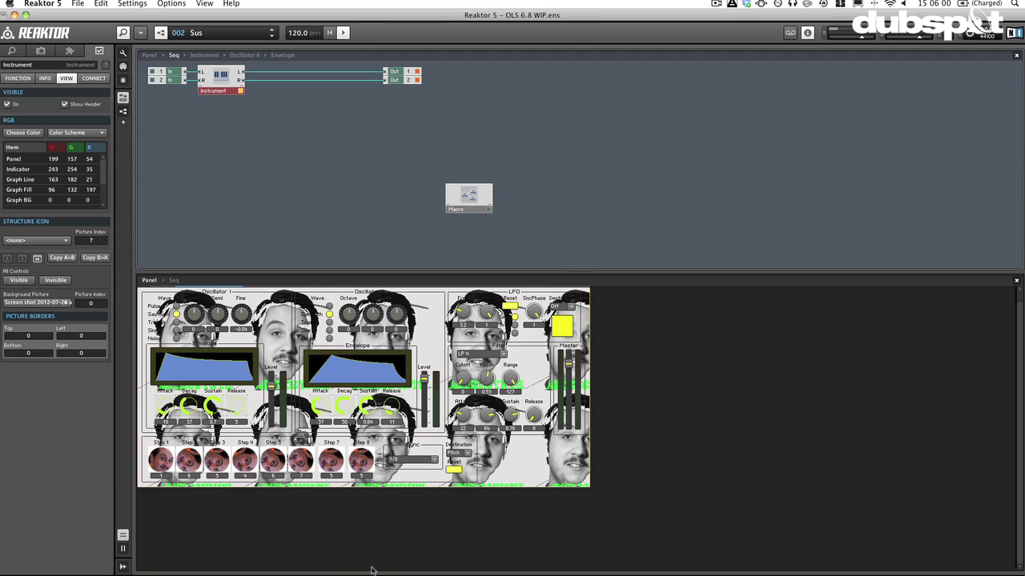
{"action": "left_click", "coordinate": [310, 253]}
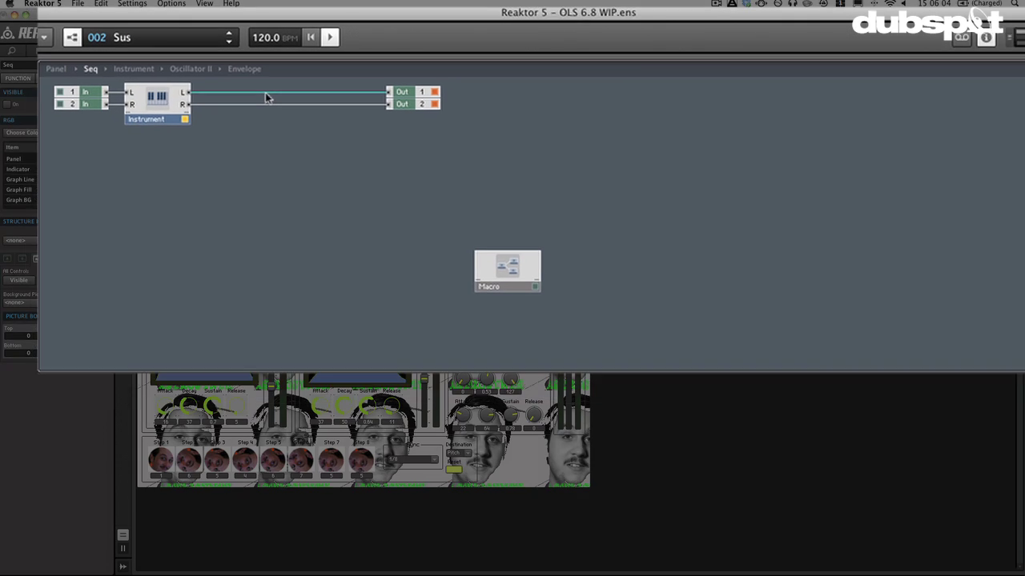
Remove the Instrument-to-Out wires and add a new empty effect instrument (_New – Effect)
{"action": "left_click", "coordinate": [297, 80]}
{"action": "key", "text": "Delete"}
{"action": "right_click", "coordinate": [225, 104]}
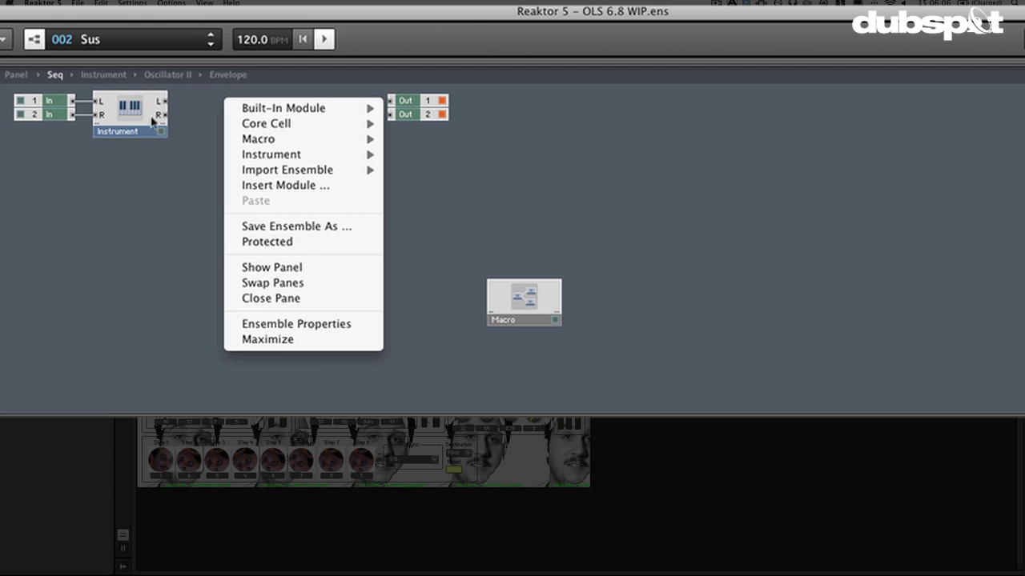
{"action": "mouse_move", "coordinate": [250, 158]}
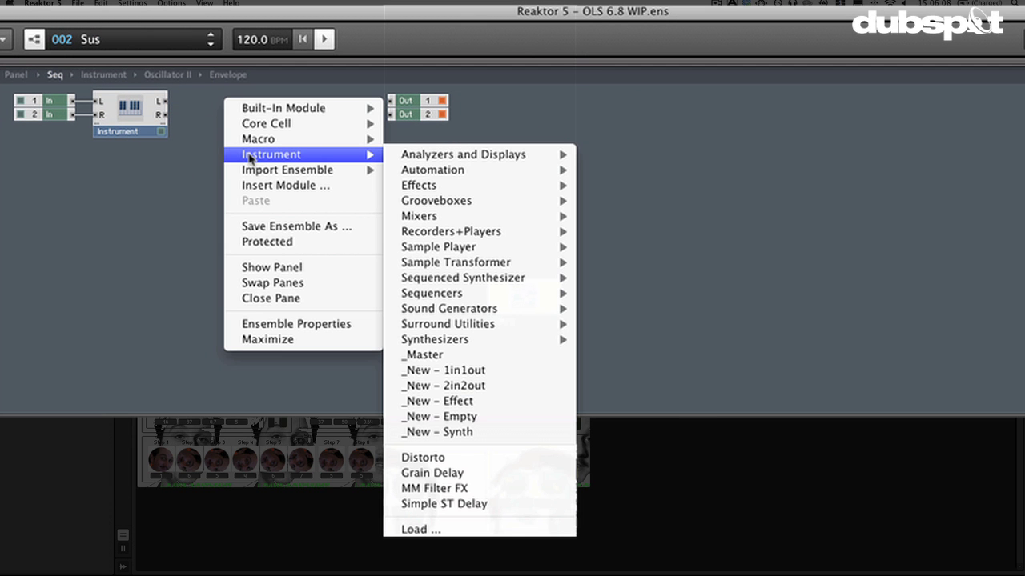
{"action": "left_click", "coordinate": [524, 409]}
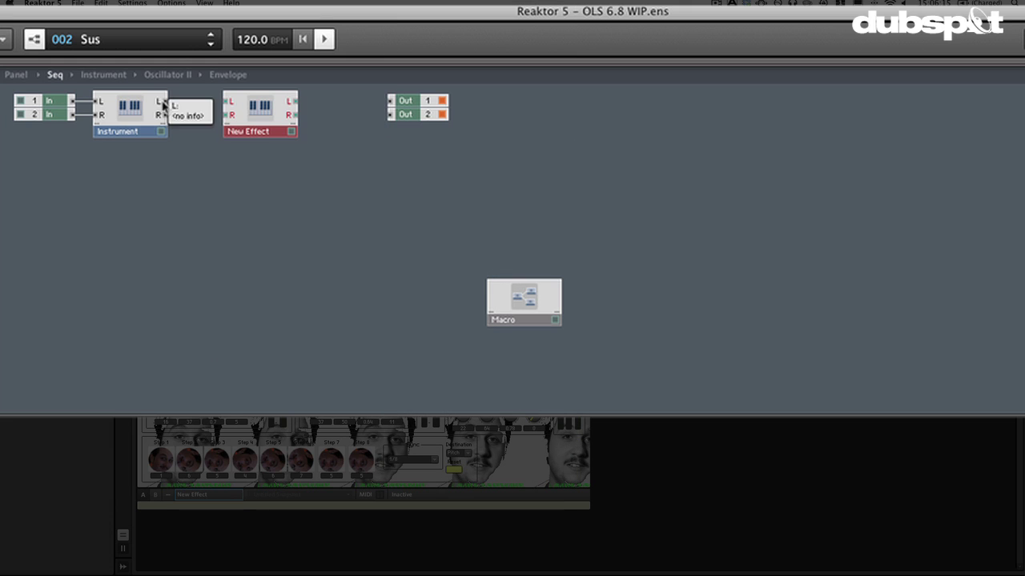
Wire the Instrument's L/R outputs through New Effect into Out 1 and Out 2
{"action": "left_click_drag", "start_coordinate": [164, 101], "coordinate": [198, 106]}
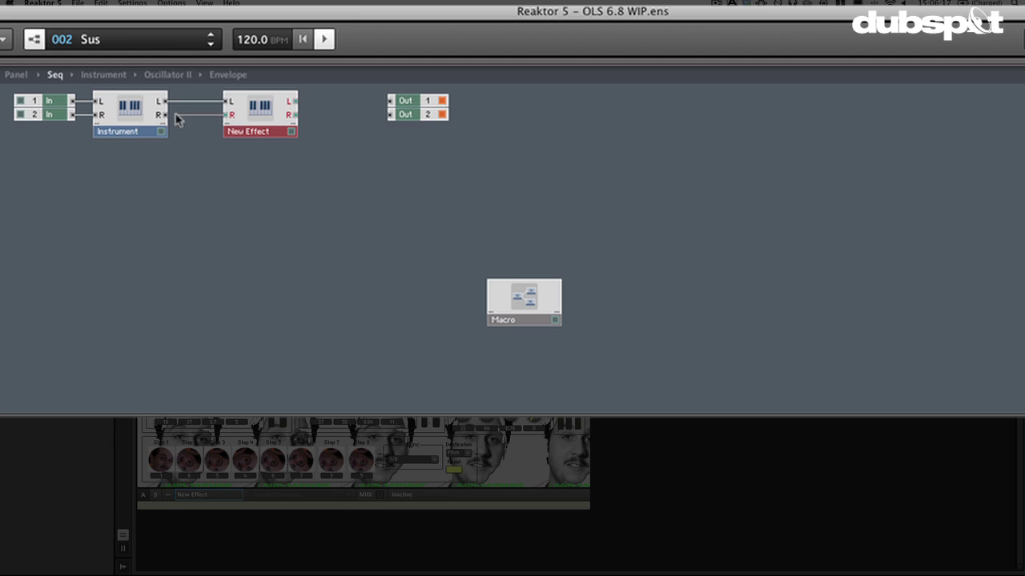
{"action": "left_click_drag", "start_coordinate": [324, 106], "coordinate": [298, 117]}
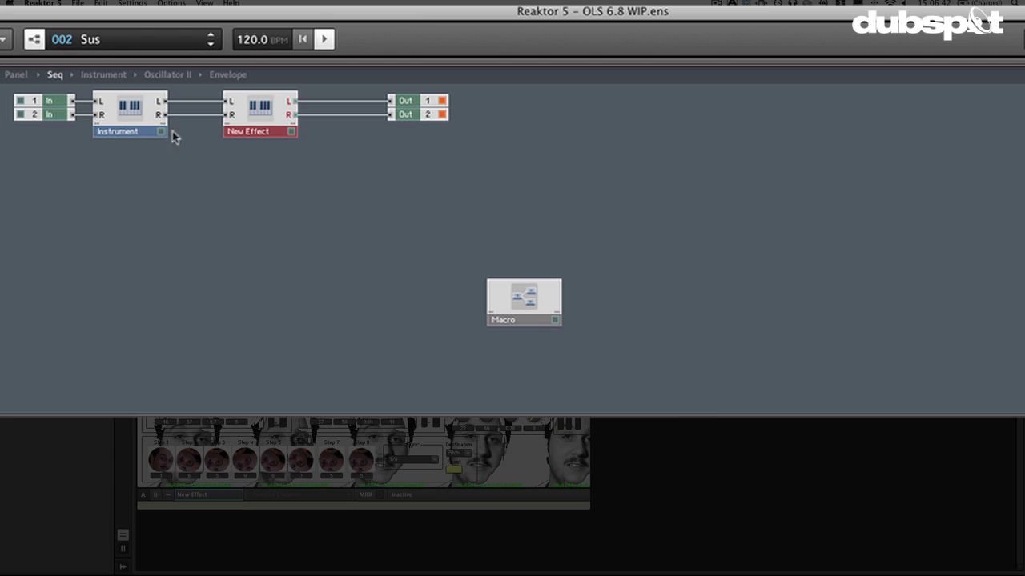
{"action": "left_click", "coordinate": [144, 122]}
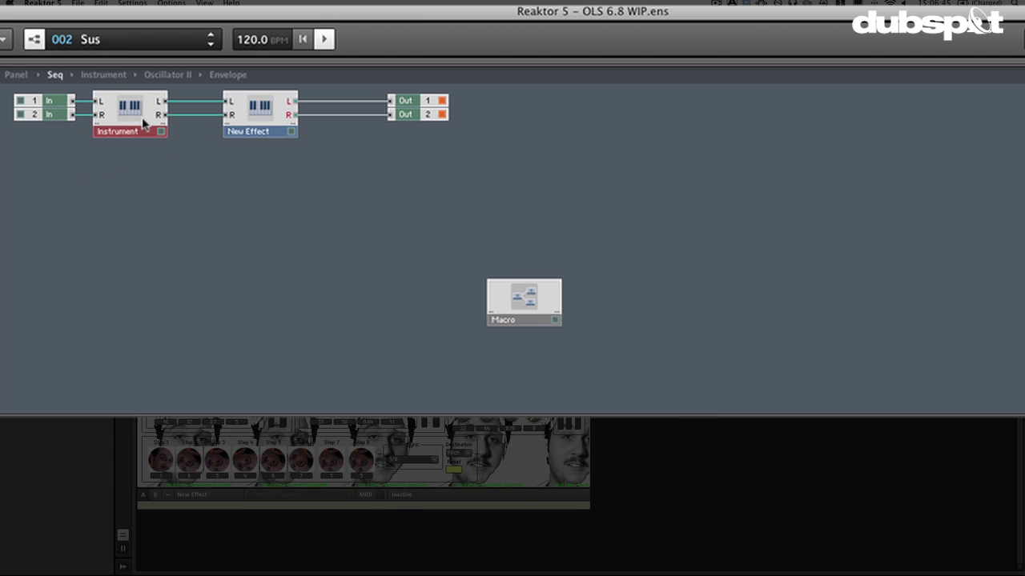
{"action": "left_click", "coordinate": [248, 113]}
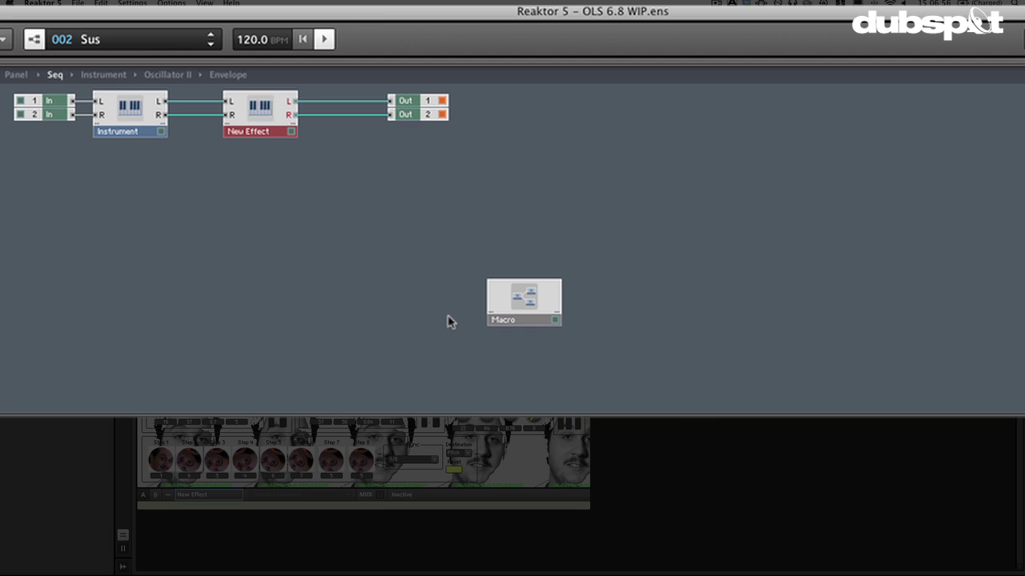
Inside New Effect, add a Single Delay module between the inputs and outputs
{"action": "double_click", "coordinate": [251, 109]}
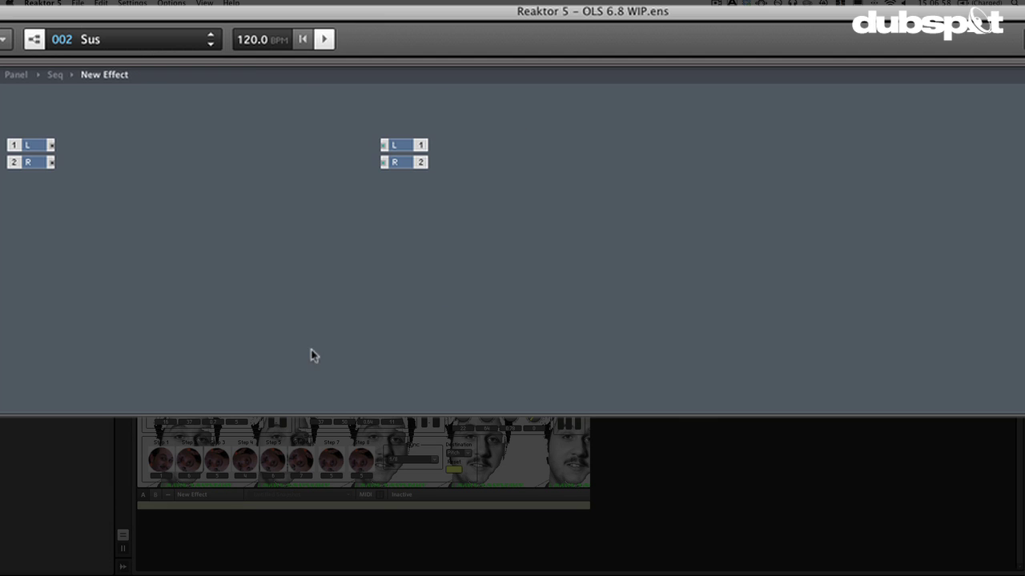
{"action": "left_click_drag", "start_coordinate": [436, 185], "coordinate": [582, 152]}
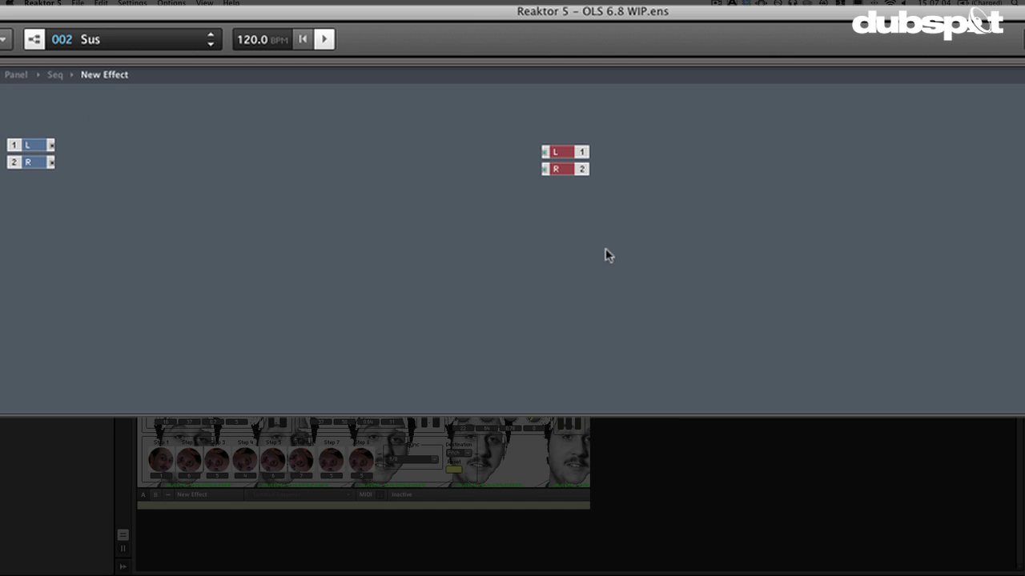
{"action": "right_click", "coordinate": [121, 226]}
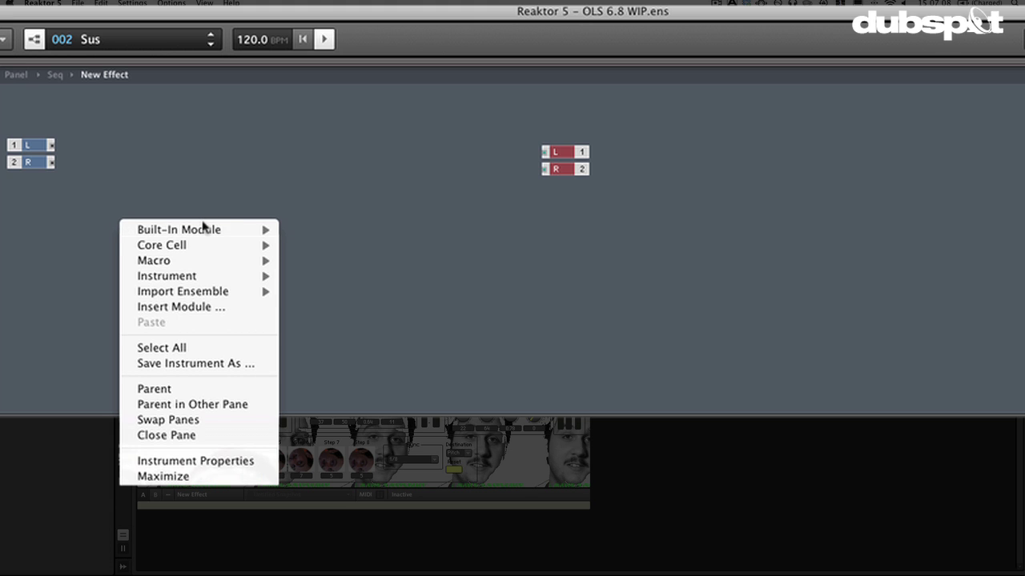
{"action": "mouse_move", "coordinate": [201, 228]}
{"action": "mouse_move", "coordinate": [360, 404]}
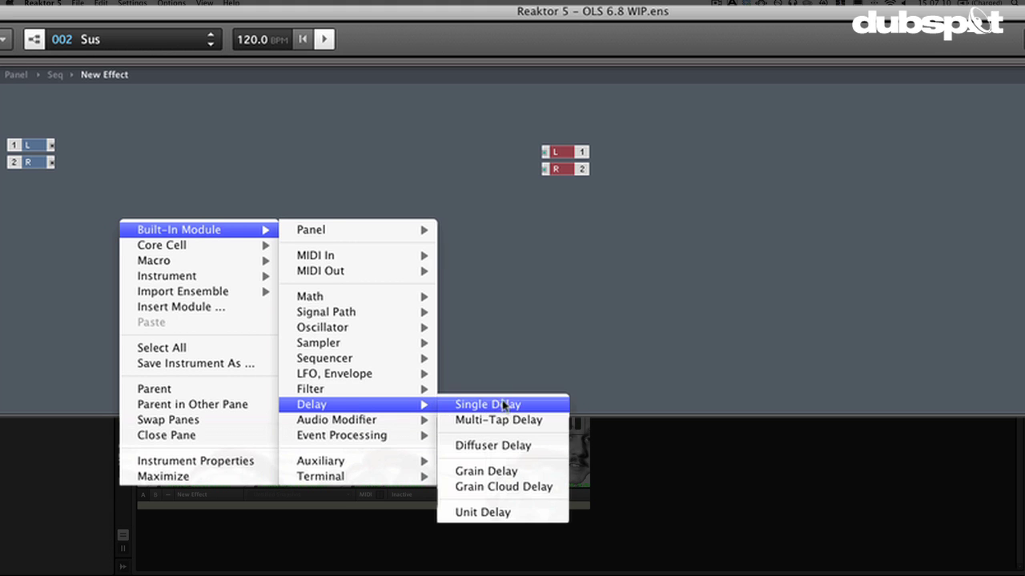
{"action": "left_click", "coordinate": [505, 405]}
{"action": "left_click_drag", "start_coordinate": [143, 257], "coordinate": [272, 190]}
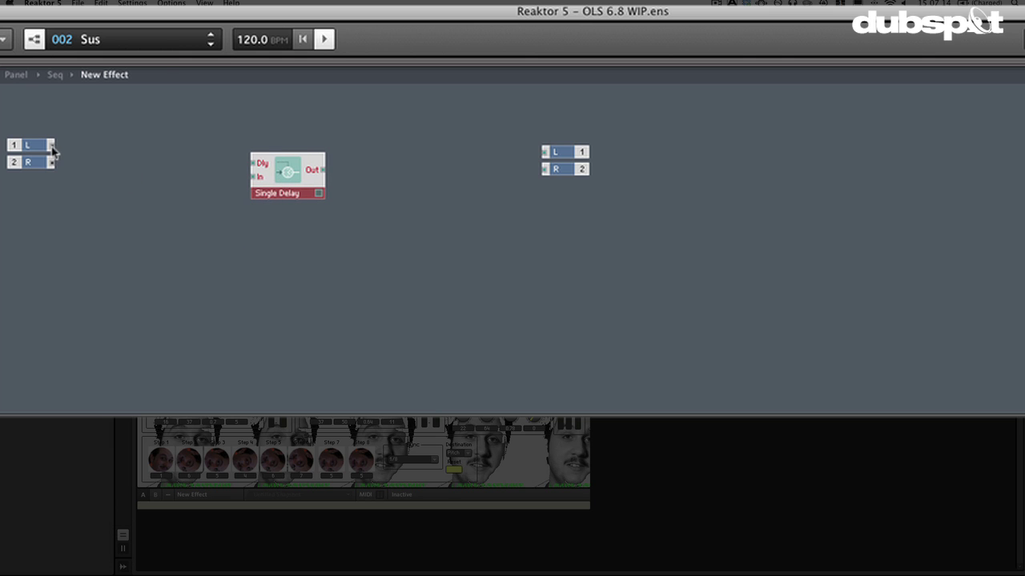
Route L through the Single Delay to L out, pass R straight through, and add a Delay control
{"action": "left_click_drag", "start_coordinate": [51, 148], "coordinate": [253, 177]}
{"action": "left_click_drag", "start_coordinate": [320, 172], "coordinate": [547, 155]}
{"action": "left_click_drag", "start_coordinate": [272, 193], "coordinate": [288, 164]}
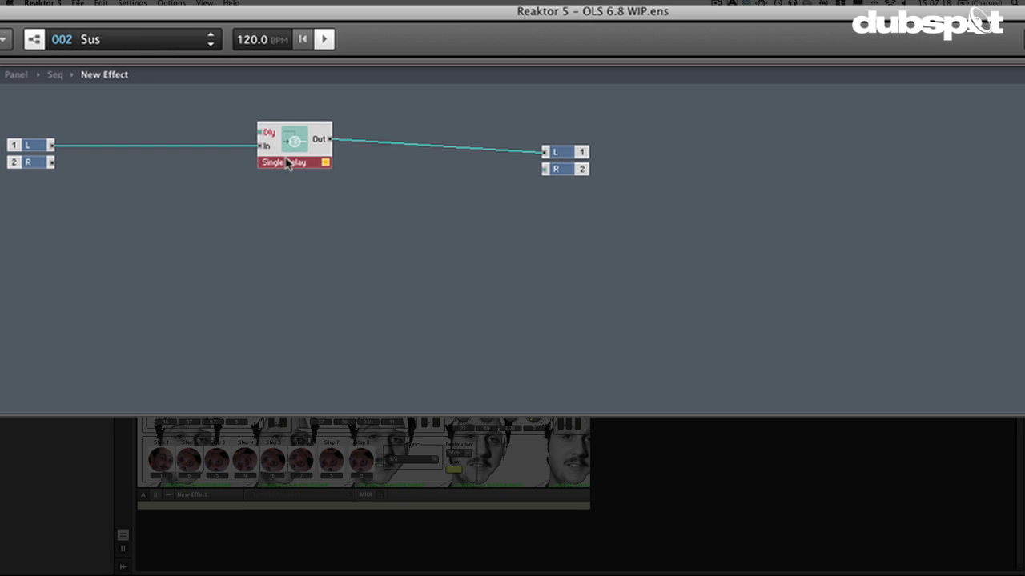
{"action": "left_click_drag", "start_coordinate": [63, 165], "coordinate": [546, 169]}
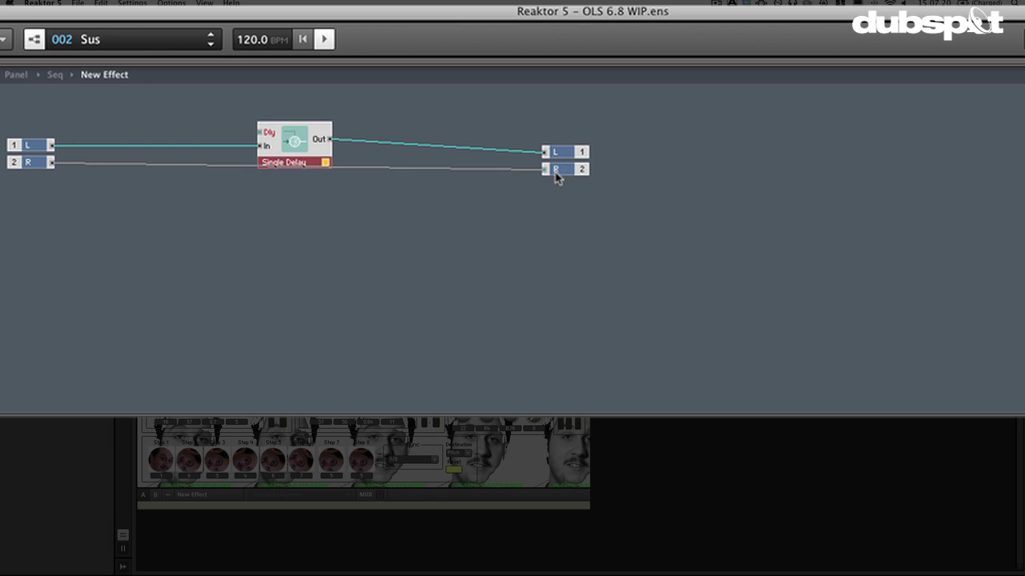
{"action": "left_click_drag", "start_coordinate": [304, 154], "coordinate": [308, 150]}
{"action": "right_click", "coordinate": [263, 132]}
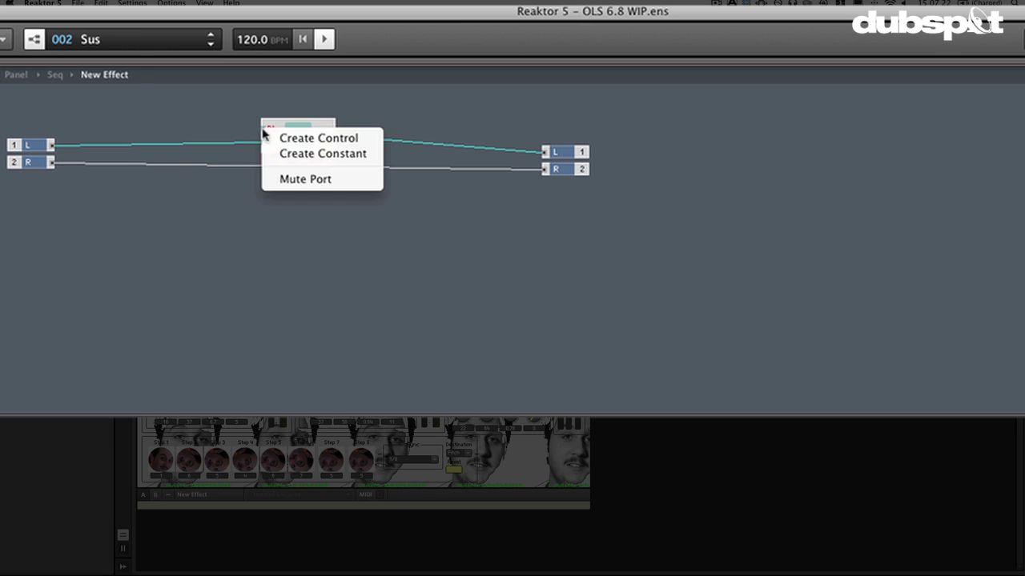
{"action": "left_click", "coordinate": [276, 137]}
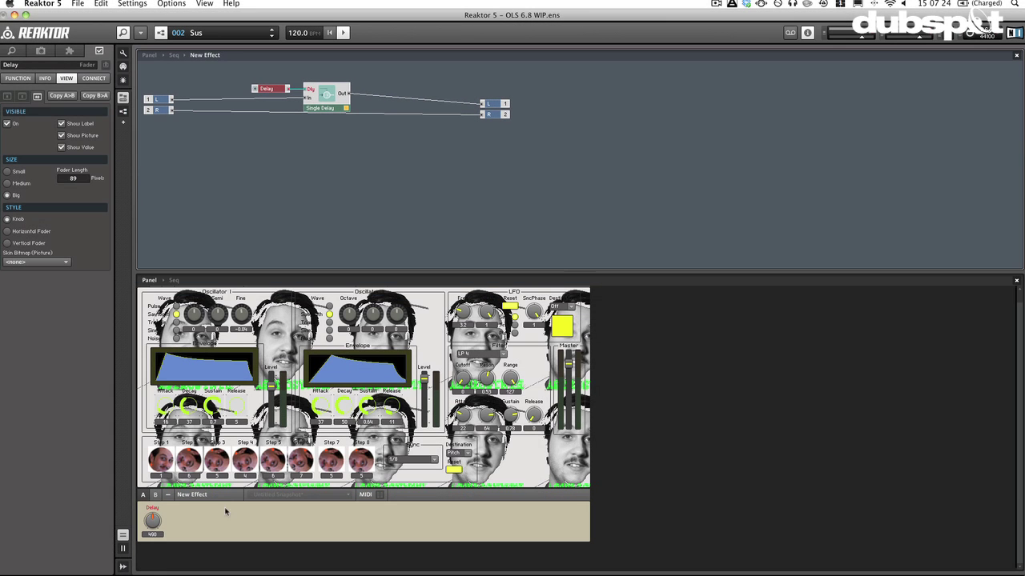
Lower the New Effect Delay knob to about 360, leaving the sequencer Destination Off
{"action": "left_click_drag", "start_coordinate": [152, 521], "coordinate": [122, 502]}
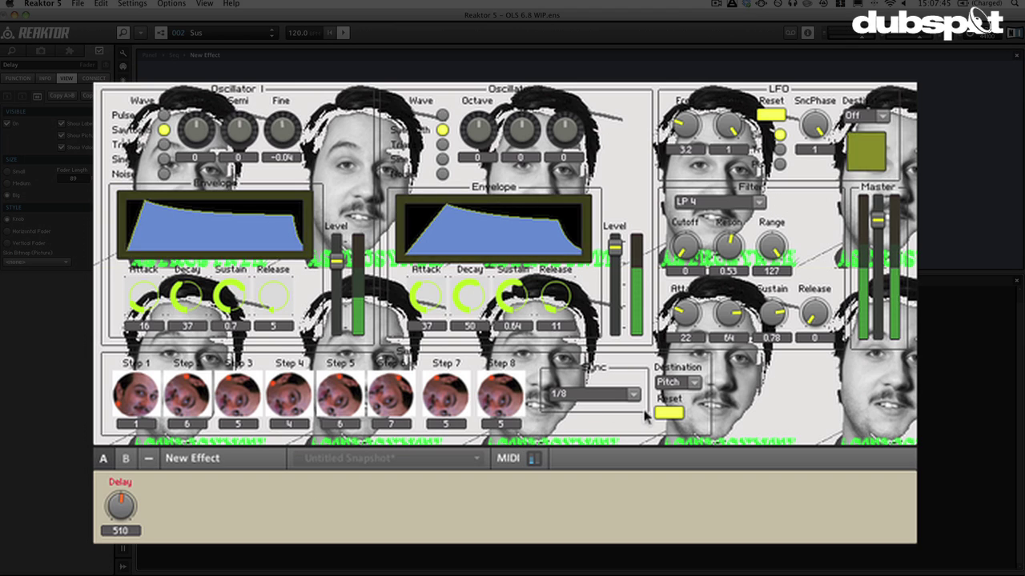
{"action": "left_click", "coordinate": [685, 384]}
{"action": "left_click", "coordinate": [686, 385]}
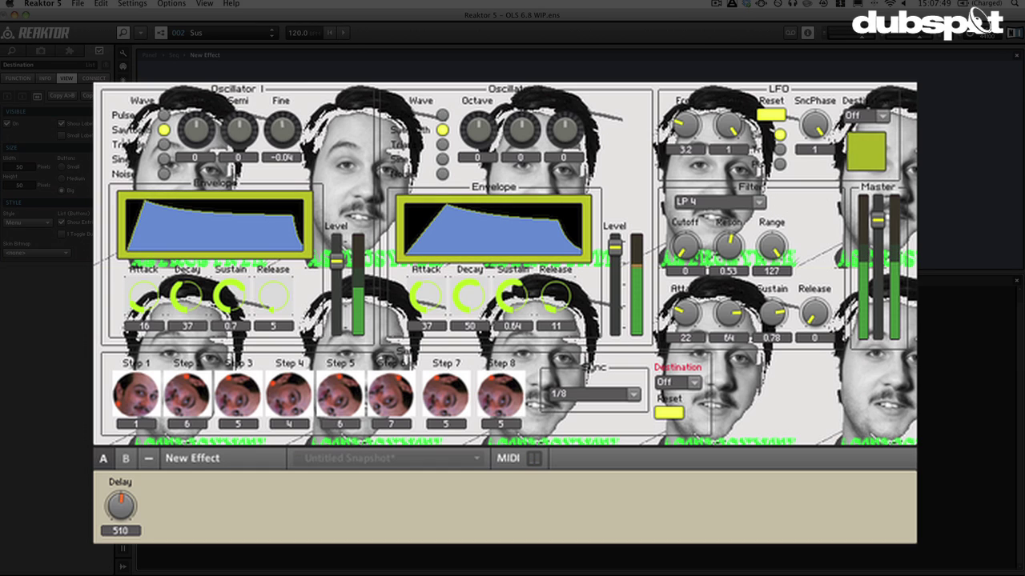
{"action": "left_click_drag", "start_coordinate": [128, 508], "coordinate": [157, 552]}
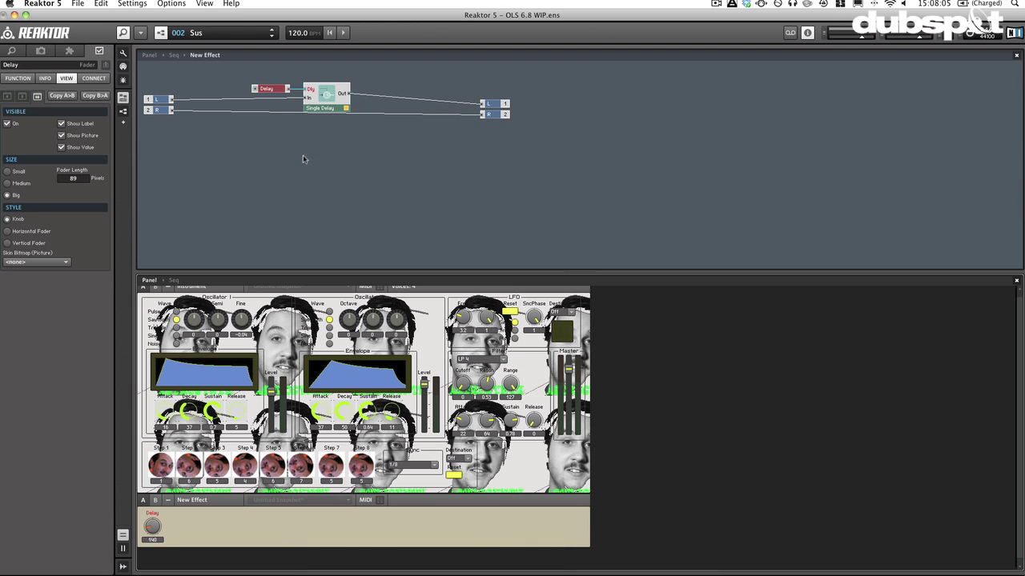
Realign the L output, Single Delay, Delay control and R output modules
{"action": "left_click", "coordinate": [498, 104]}
{"action": "left_click_drag", "start_coordinate": [498, 104], "coordinate": [501, 100]}
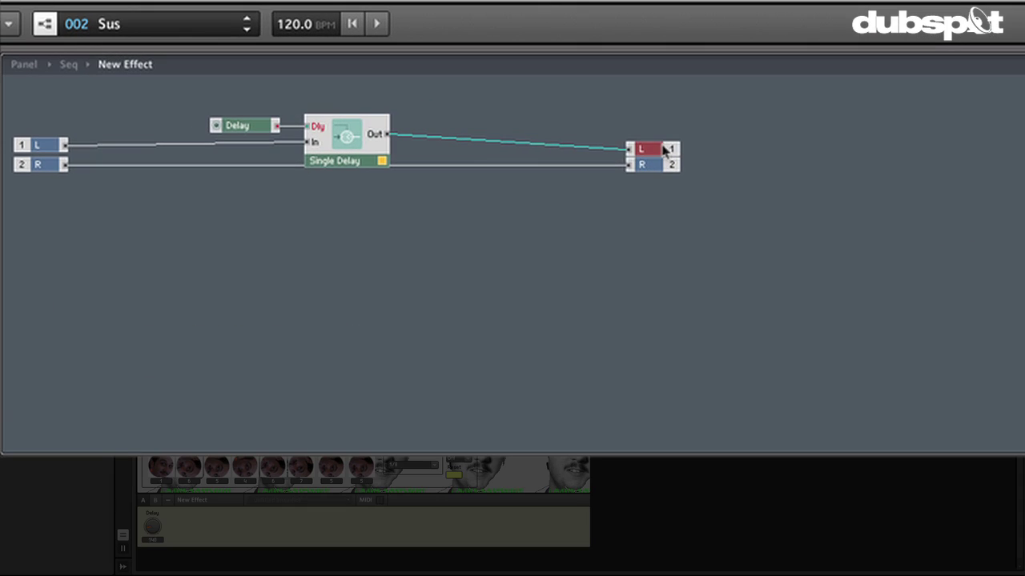
{"action": "left_click_drag", "start_coordinate": [347, 156], "coordinate": [349, 157]}
{"action": "left_click_drag", "start_coordinate": [671, 138], "coordinate": [664, 137]}
{"action": "left_click_drag", "start_coordinate": [254, 126], "coordinate": [270, 130]}
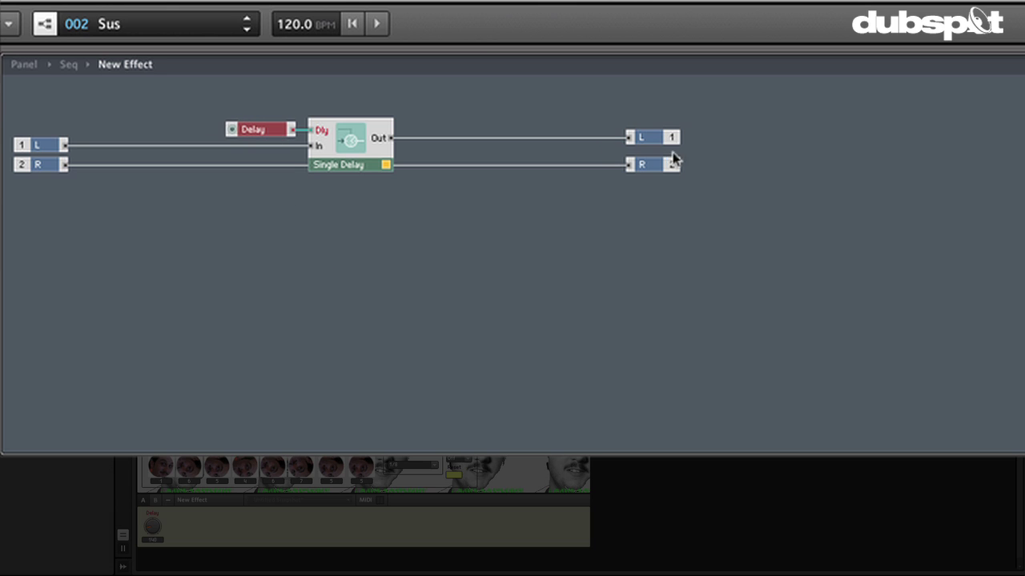
{"action": "left_click_drag", "start_coordinate": [673, 160], "coordinate": [662, 218]}
{"action": "left_click", "coordinate": [579, 248]}
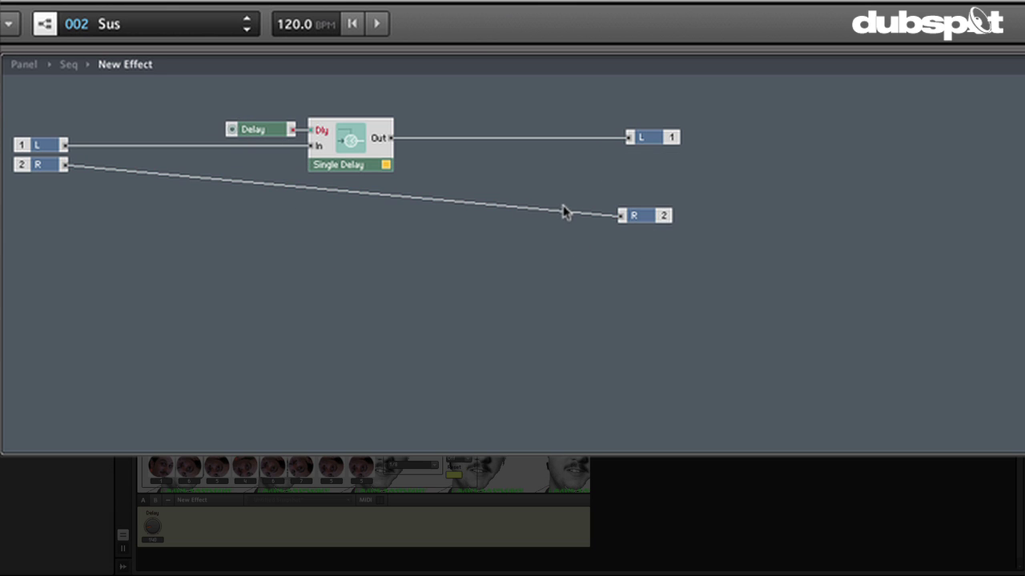
Delete the wire into the R output and the Single Delay-to-L output wire
{"action": "left_click", "coordinate": [563, 212]}
{"action": "key", "text": "Delete"}
{"action": "left_click", "coordinate": [546, 139]}
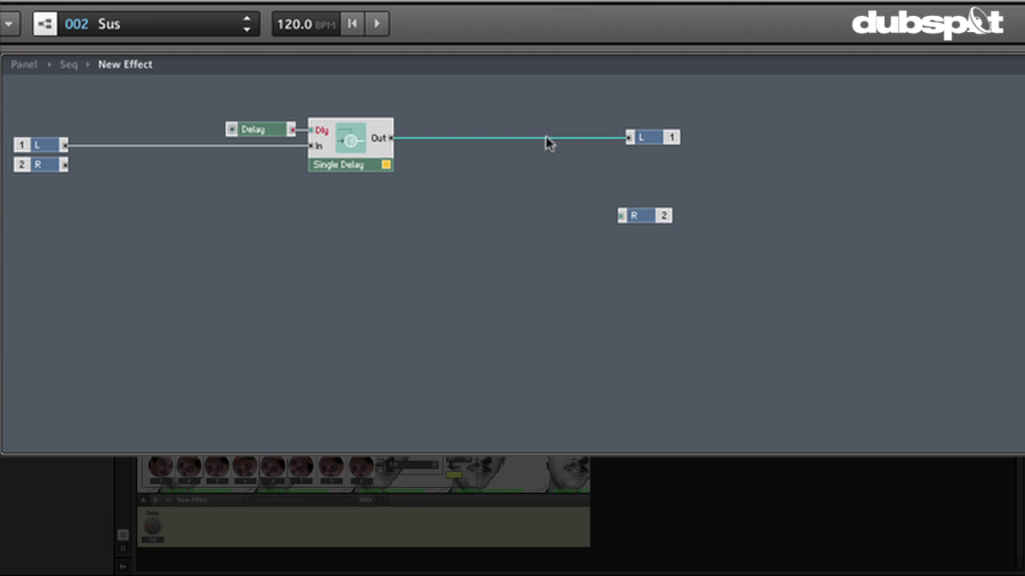
{"action": "key", "text": "Delete"}
{"action": "left_click_drag", "start_coordinate": [659, 290], "coordinate": [719, 118]}
{"action": "left_click", "coordinate": [577, 250]}
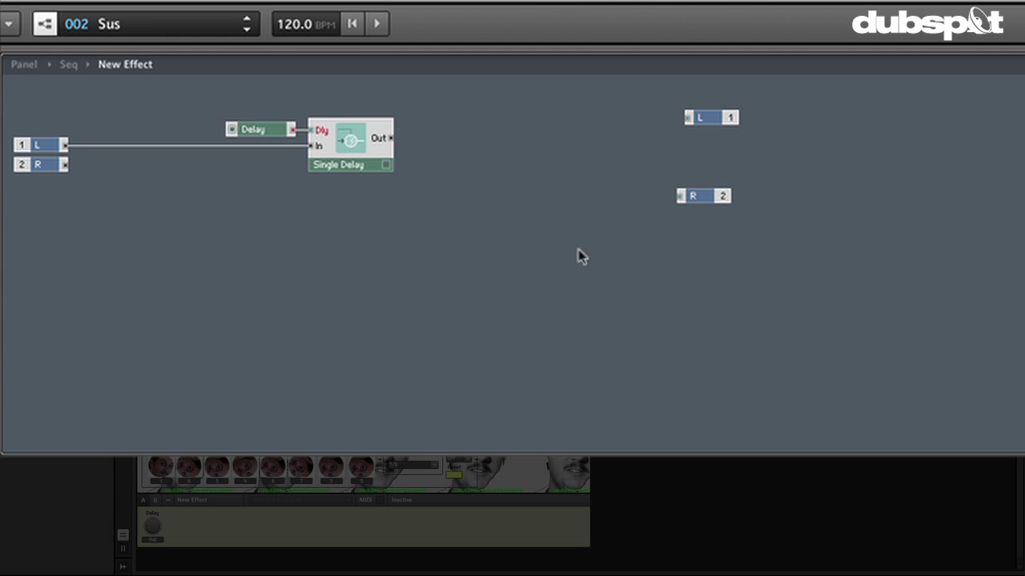
Move the R input and output to the bottom and shift the Delay and Single Delay modules left
{"action": "left_click_drag", "start_coordinate": [64, 168], "coordinate": [60, 309]}
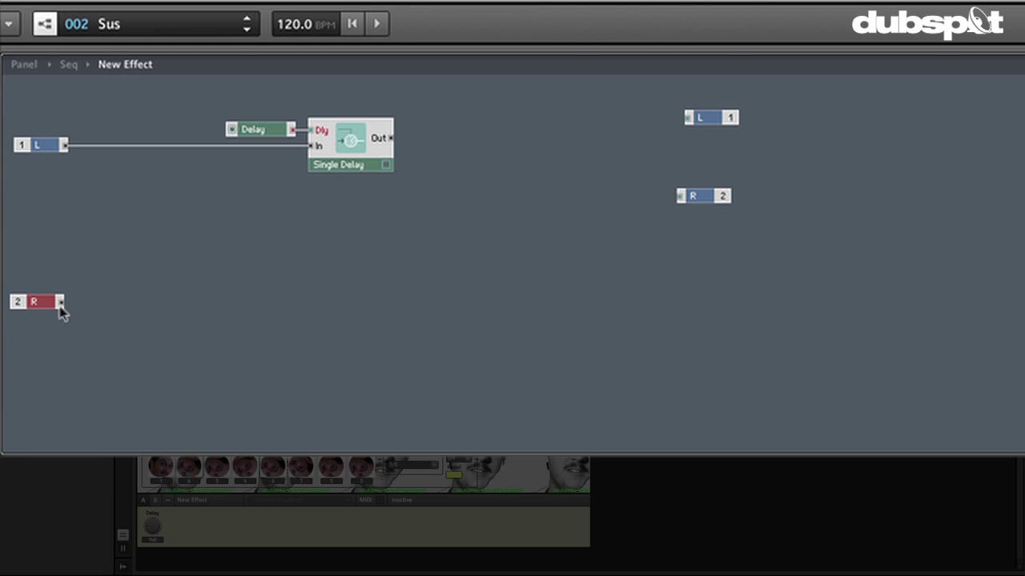
{"action": "left_click_drag", "start_coordinate": [707, 198], "coordinate": [771, 379]}
{"action": "left_click_drag", "start_coordinate": [39, 303], "coordinate": [47, 370]}
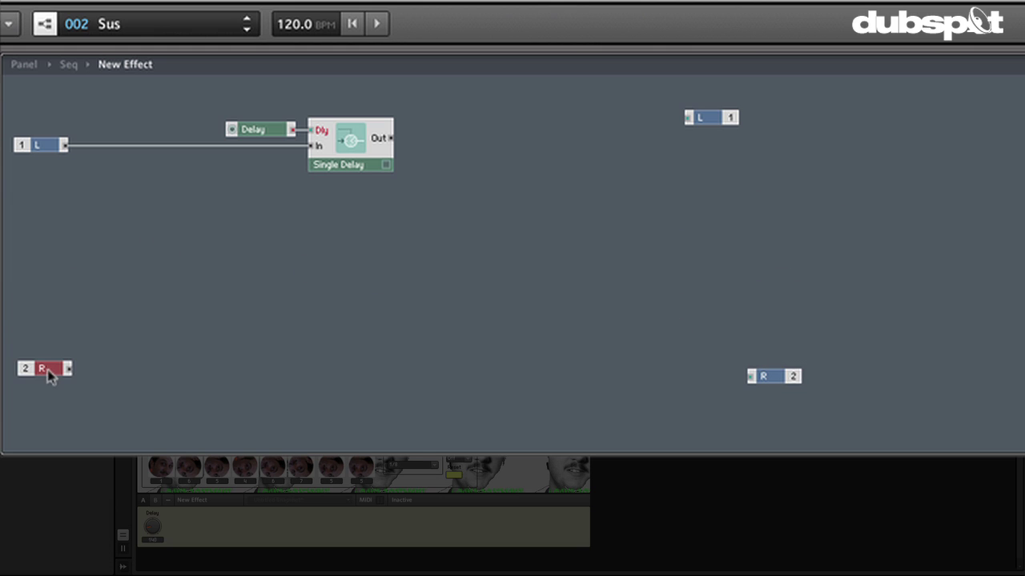
{"action": "left_click_drag", "start_coordinate": [766, 377], "coordinate": [732, 401]}
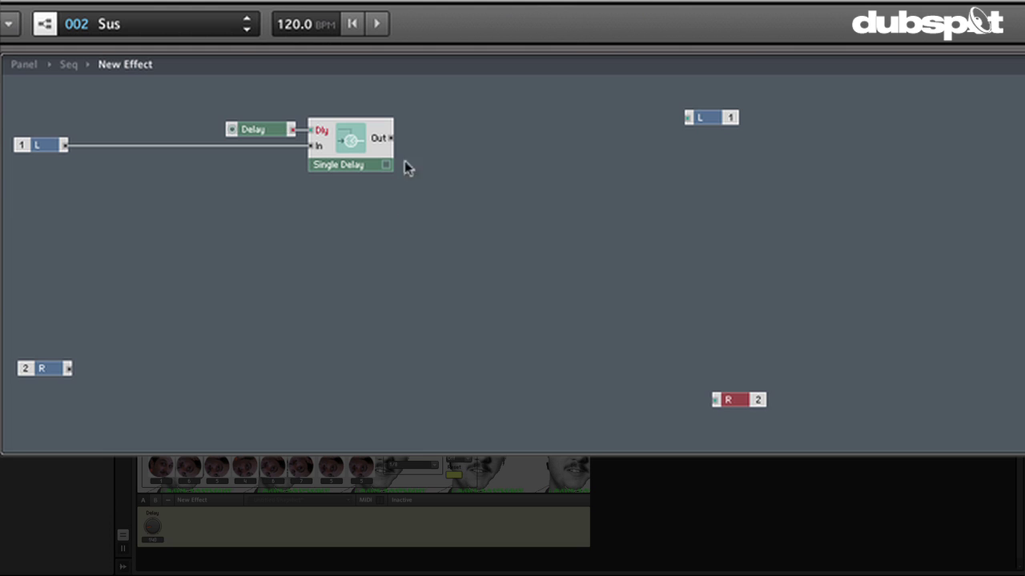
{"action": "left_click_drag", "start_coordinate": [362, 225], "coordinate": [280, 132]}
{"action": "left_click_drag", "start_coordinate": [454, 177], "coordinate": [264, 135]}
{"action": "left_click_drag", "start_coordinate": [264, 135], "coordinate": [163, 135]}
{"action": "left_click_drag", "start_coordinate": [243, 151], "coordinate": [262, 151]}
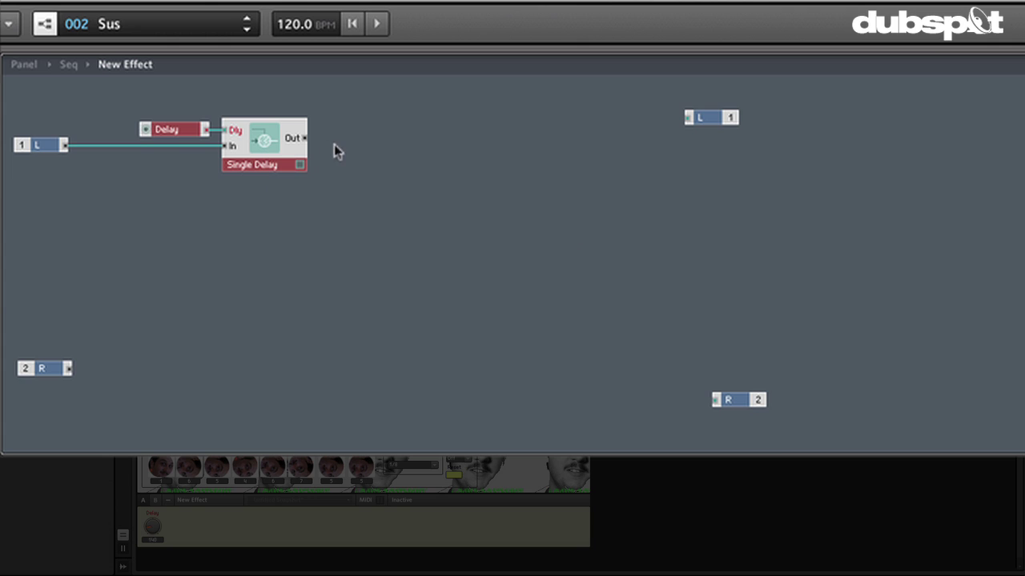
{"action": "left_click_drag", "start_coordinate": [304, 142], "coordinate": [612, 138]}
Insert a Signal Path Crossfade module and create an X-Fade control on its X input
{"action": "right_click", "coordinate": [417, 126]}
{"action": "mouse_move", "coordinate": [445, 141]}
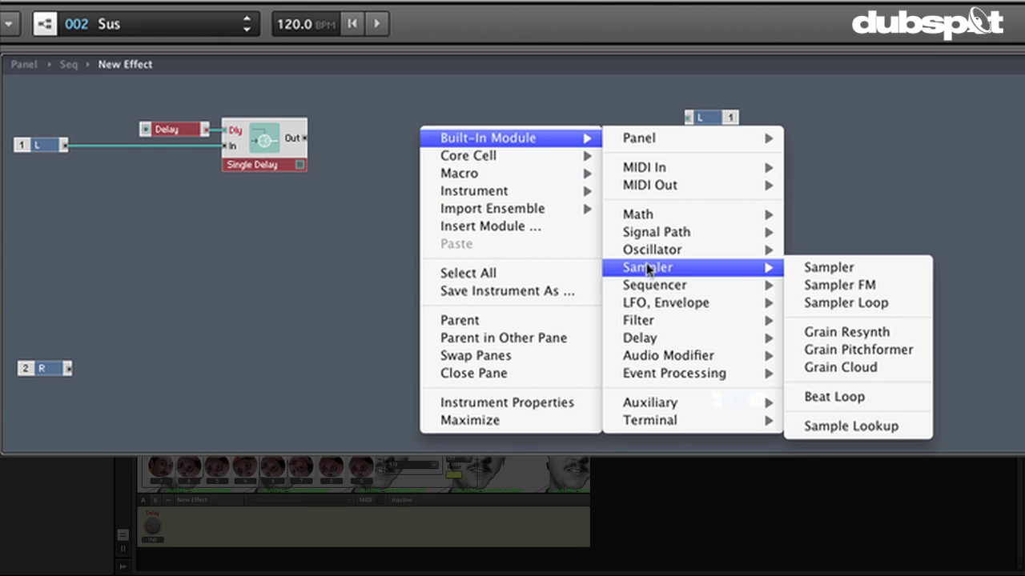
{"action": "mouse_move", "coordinate": [653, 363]}
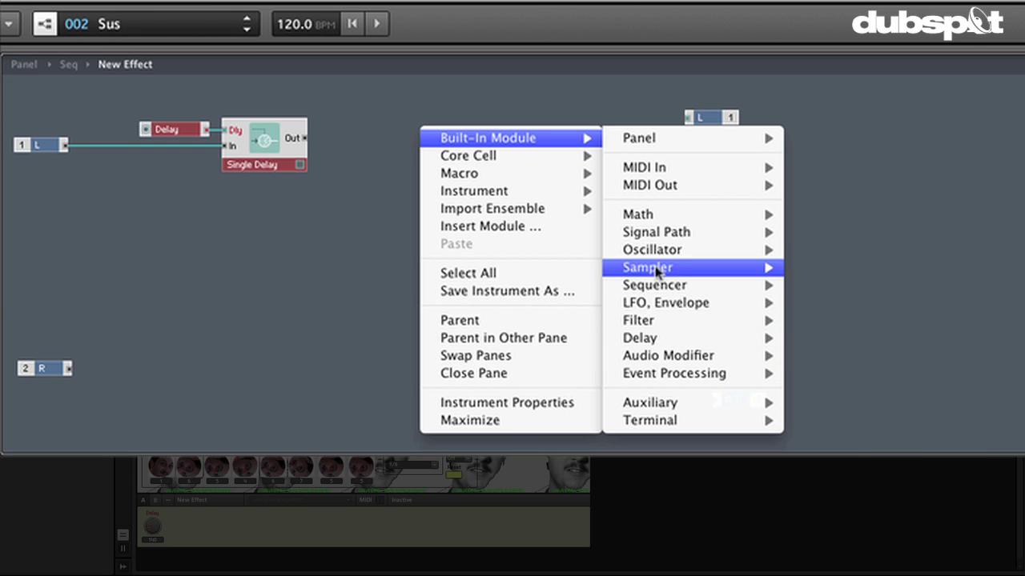
{"action": "mouse_move", "coordinate": [659, 231]}
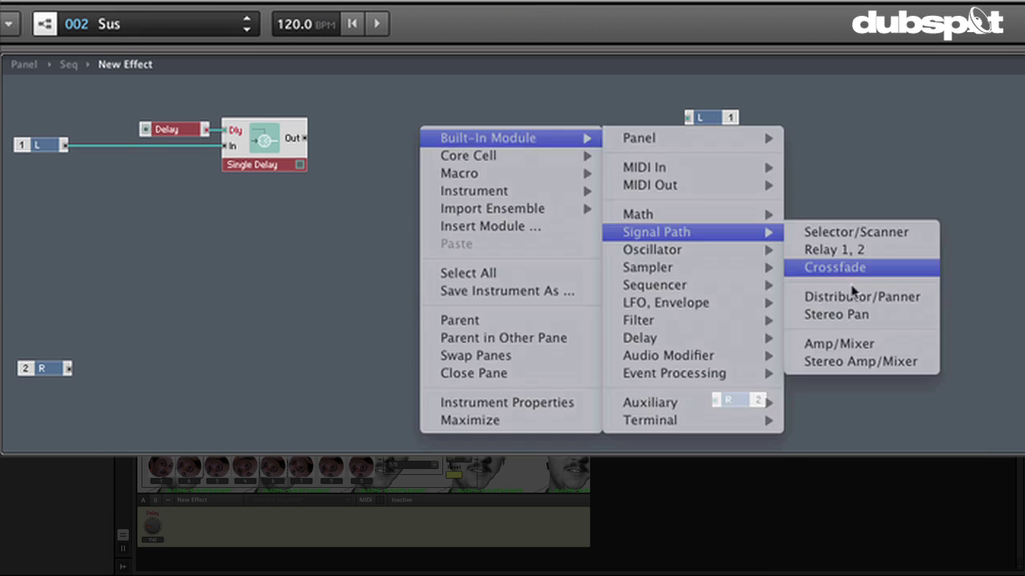
{"action": "left_click", "coordinate": [848, 269]}
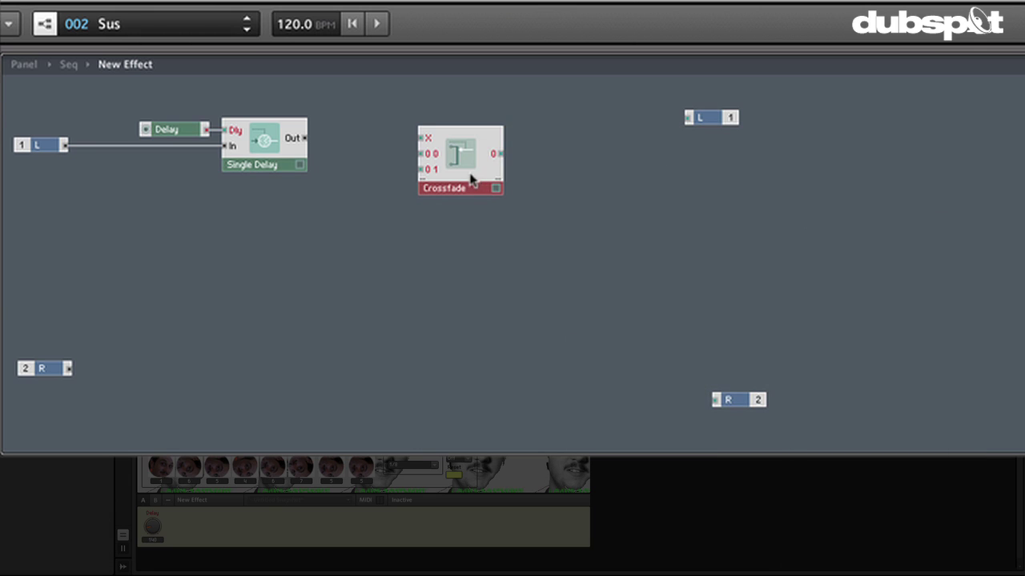
{"action": "left_click_drag", "start_coordinate": [473, 176], "coordinate": [539, 176]}
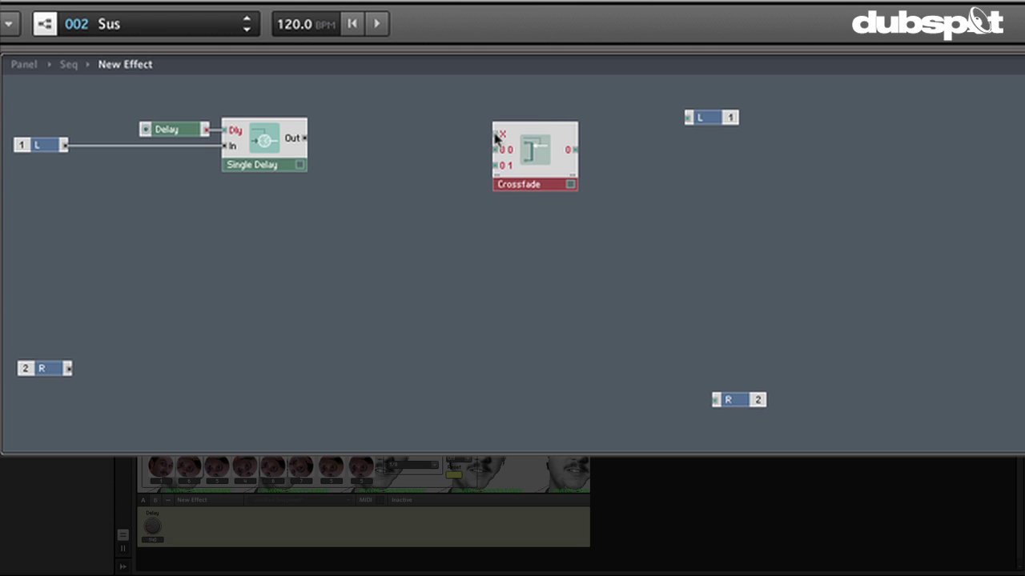
{"action": "right_click", "coordinate": [496, 138]}
{"action": "left_click", "coordinate": [516, 147]}
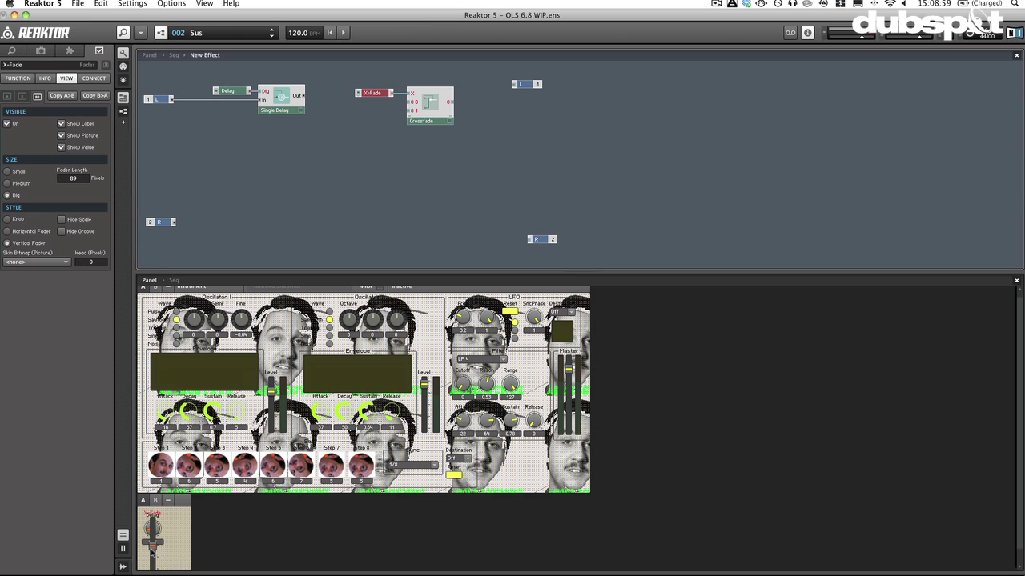
Move the X-Fade fader off the Delay knob and wire Single Delay Out into Crossfade's 0 1 input
{"action": "mouse_move", "coordinate": [152, 550]}
{"action": "left_mouse_down"}
{"action": "mouse_move", "coordinate": [180, 555]}
{"action": "mouse_move", "coordinate": [171, 555]}
{"action": "left_mouse_up"}
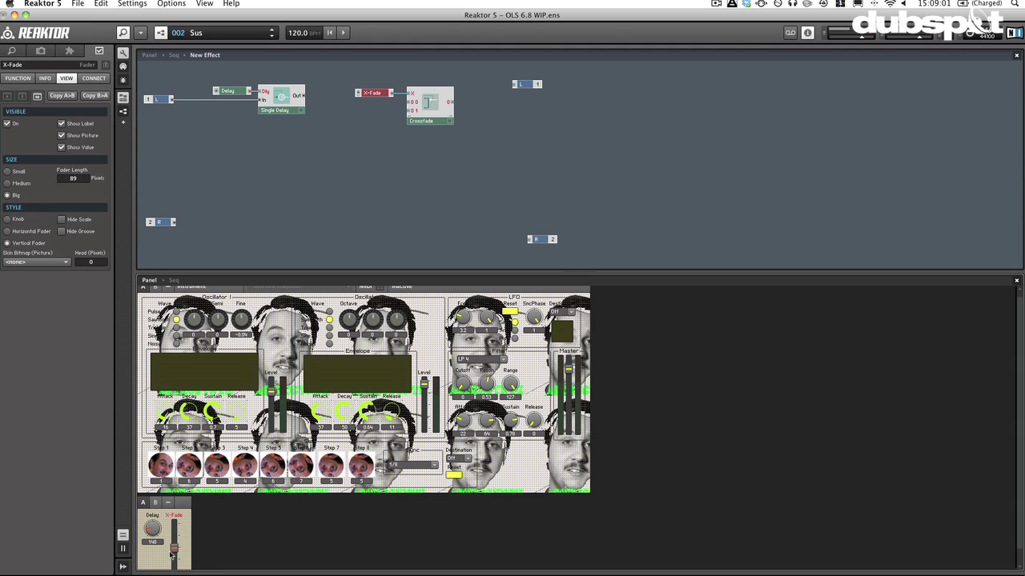
{"action": "scroll", "coordinate": [214, 550], "scroll_direction": "down", "scroll_amount": 1}
{"action": "left_click", "coordinate": [212, 552]}
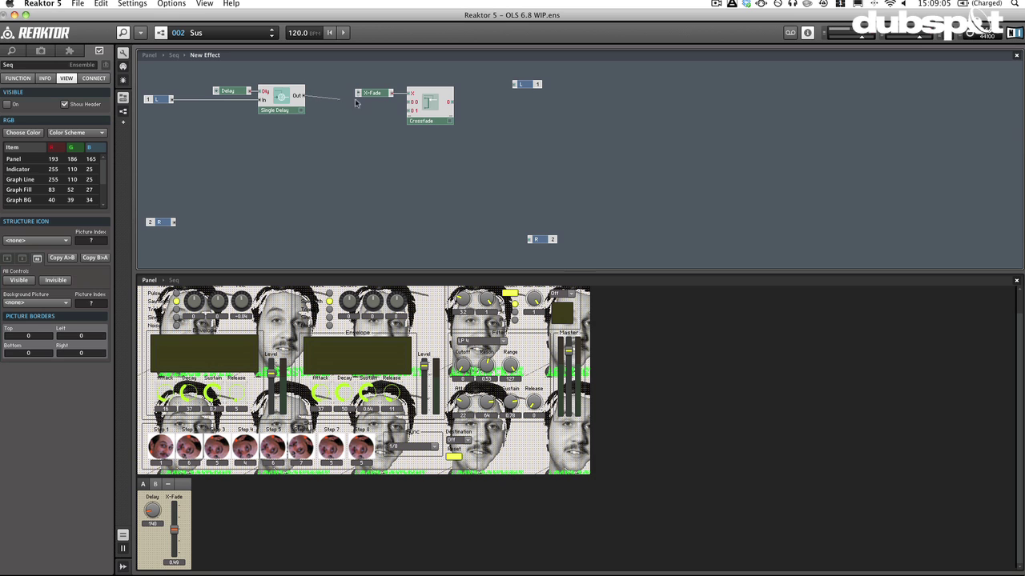
{"action": "left_click_drag", "start_coordinate": [404, 105], "coordinate": [409, 110]}
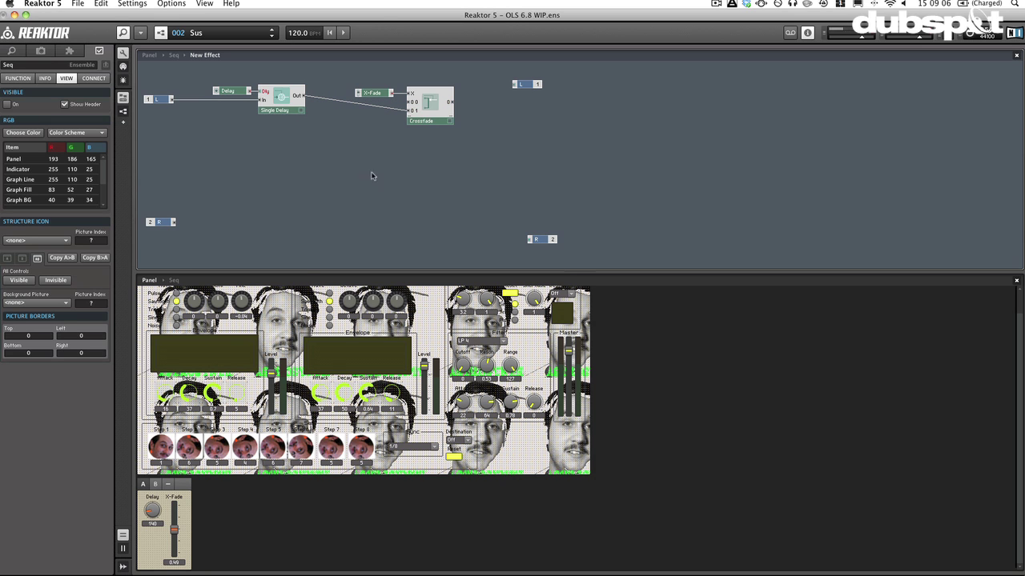
Turn the X-Fade fader into a knob beside Delay and start renaming it Wet/Dry
{"action": "left_click", "coordinate": [175, 502]}
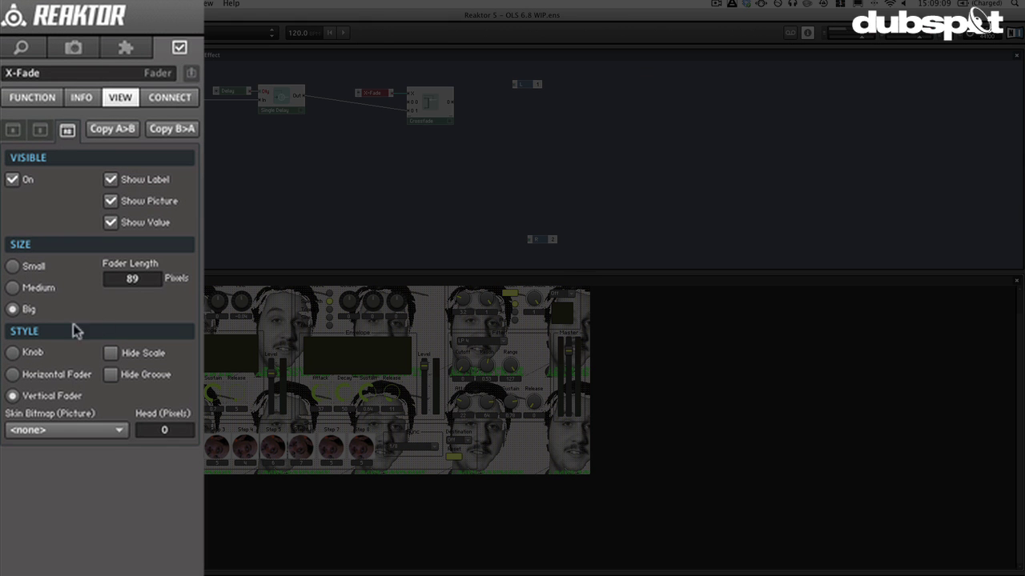
{"action": "left_click", "coordinate": [13, 353]}
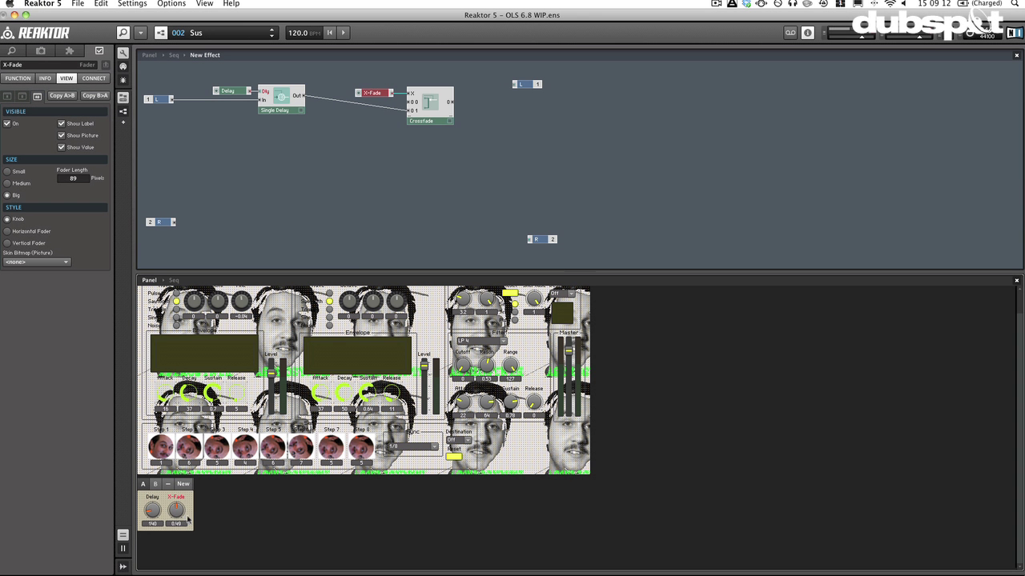
{"action": "left_click_drag", "start_coordinate": [189, 520], "coordinate": [200, 520]}
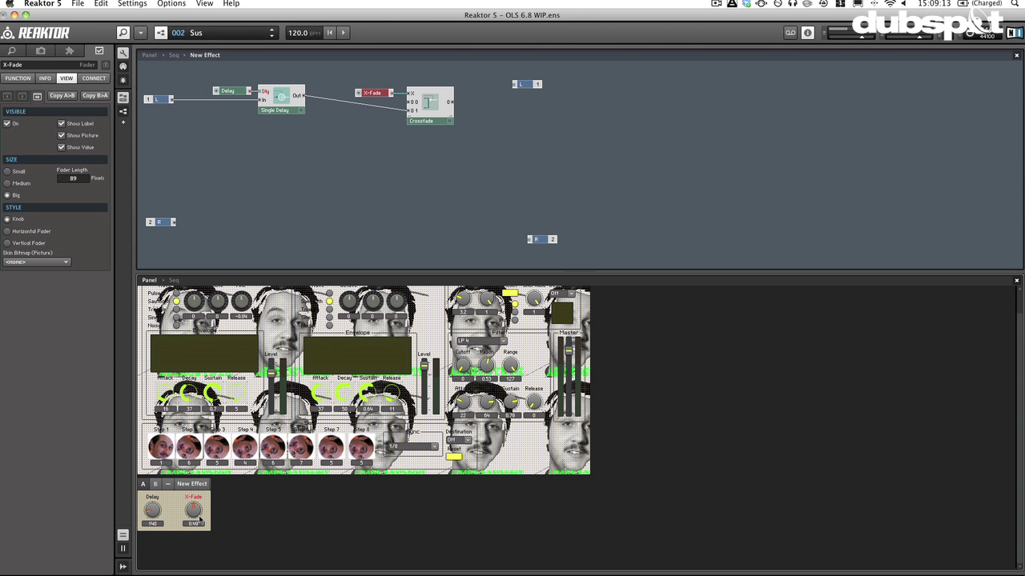
{"action": "left_click", "coordinate": [28, 66]}
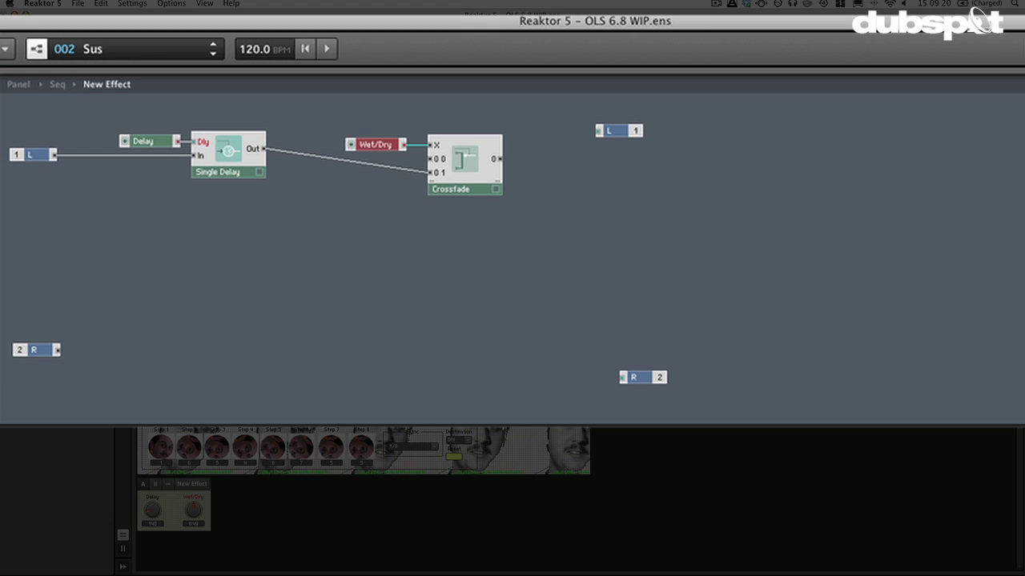
Rewire the Crossfade so Single Delay Out feeds 0 0 and the dry L input feeds 0 1
{"action": "left_click", "coordinate": [355, 162]}
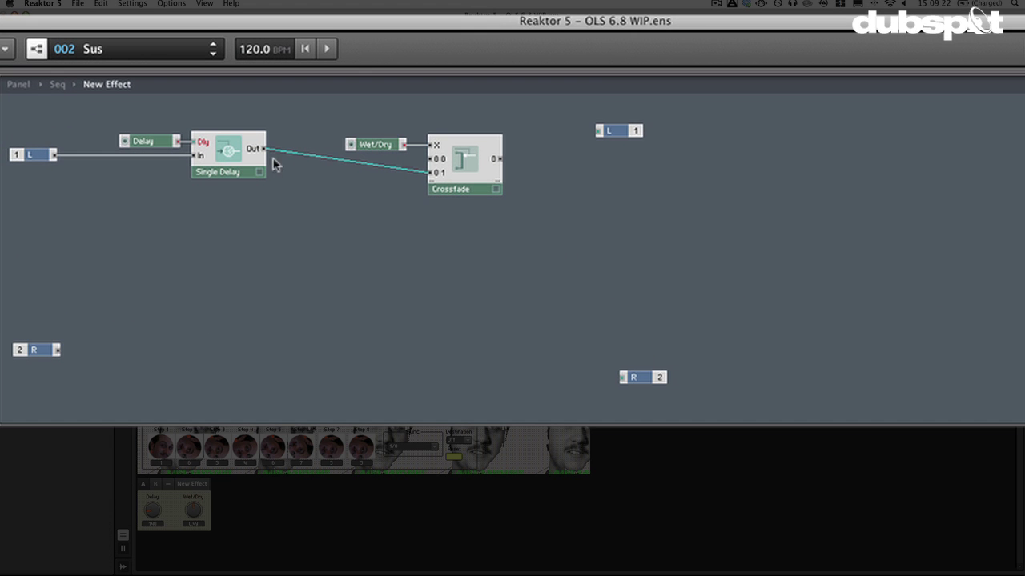
{"action": "key", "text": "Delete"}
{"action": "left_click_drag", "start_coordinate": [264, 149], "coordinate": [433, 159]}
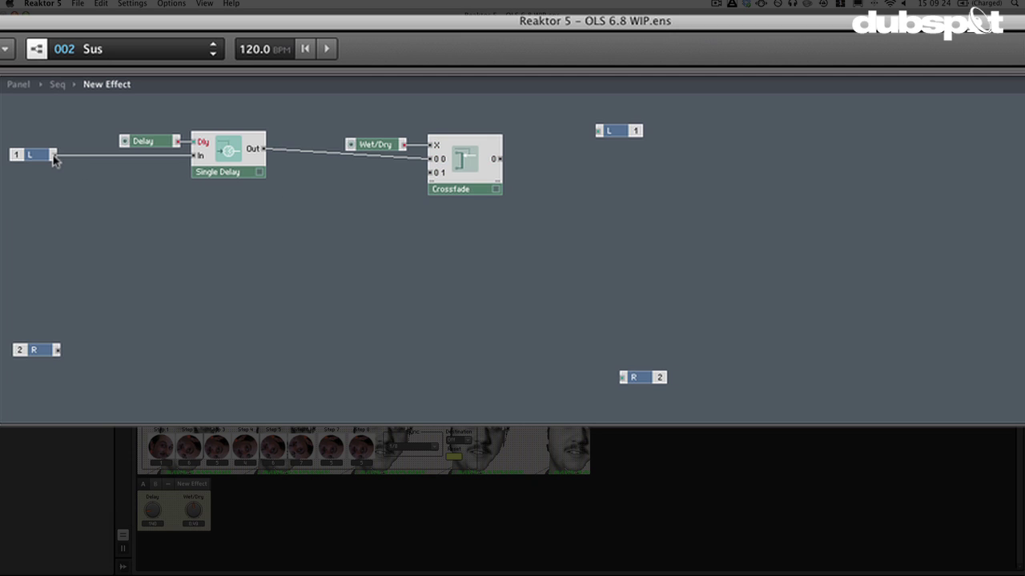
{"action": "left_click_drag", "start_coordinate": [53, 156], "coordinate": [432, 172]}
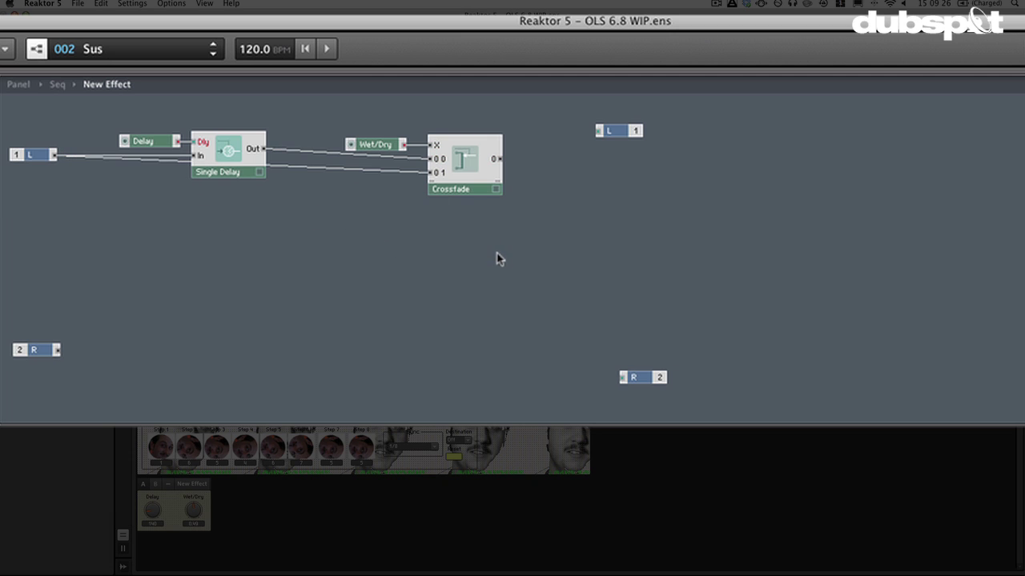
Connect the Crossfade output to the L output module
{"action": "left_click_drag", "start_coordinate": [501, 227], "coordinate": [387, 135]}
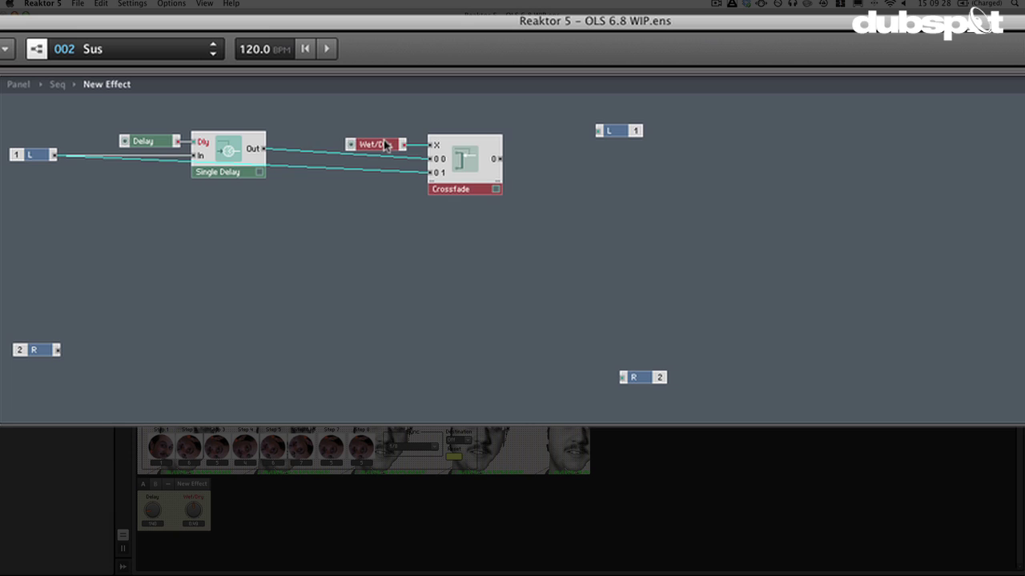
{"action": "left_click", "coordinate": [397, 267]}
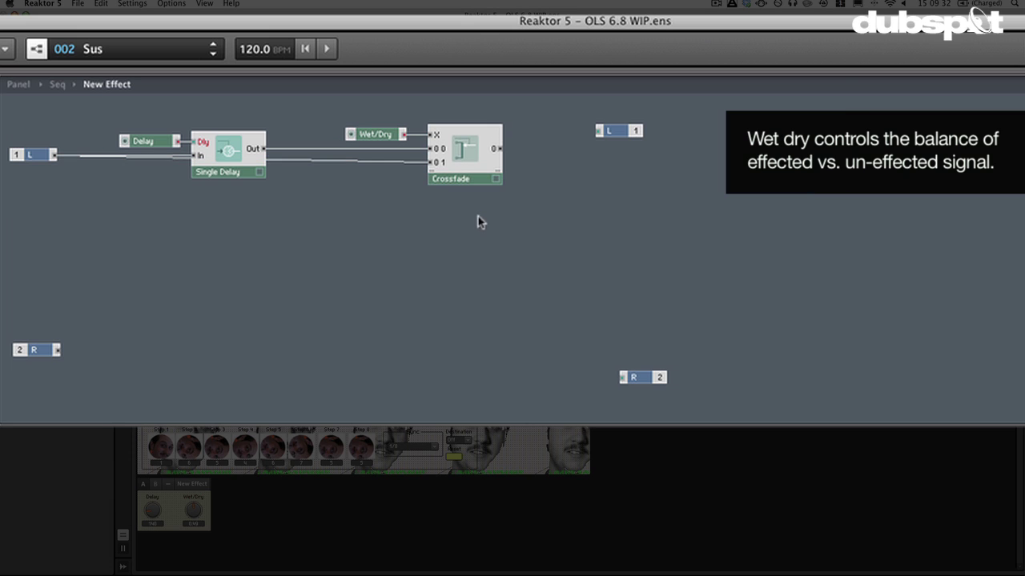
{"action": "left_click_drag", "start_coordinate": [629, 132], "coordinate": [637, 152]}
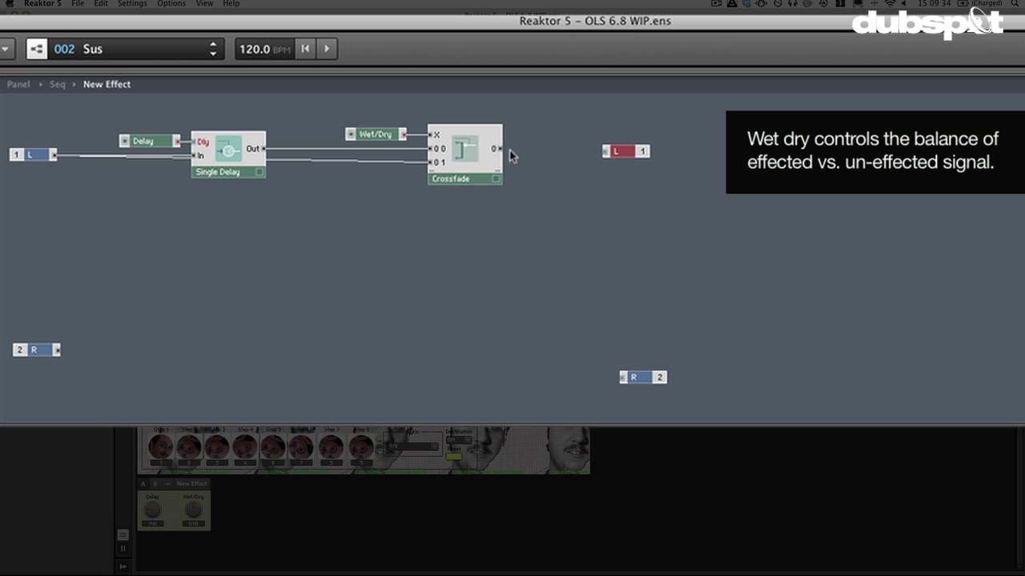
{"action": "left_click_drag", "start_coordinate": [499, 149], "coordinate": [623, 152]}
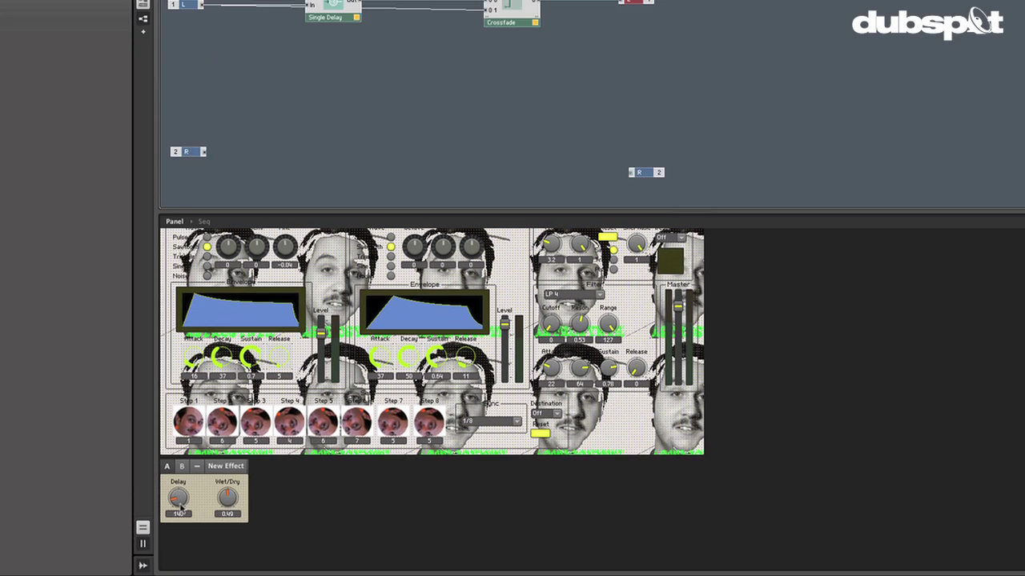
Set the Delay knob to 110 and the Wet/Dry knob to about 0.33, then show the instrument properties
{"action": "left_click", "coordinate": [153, 515]}
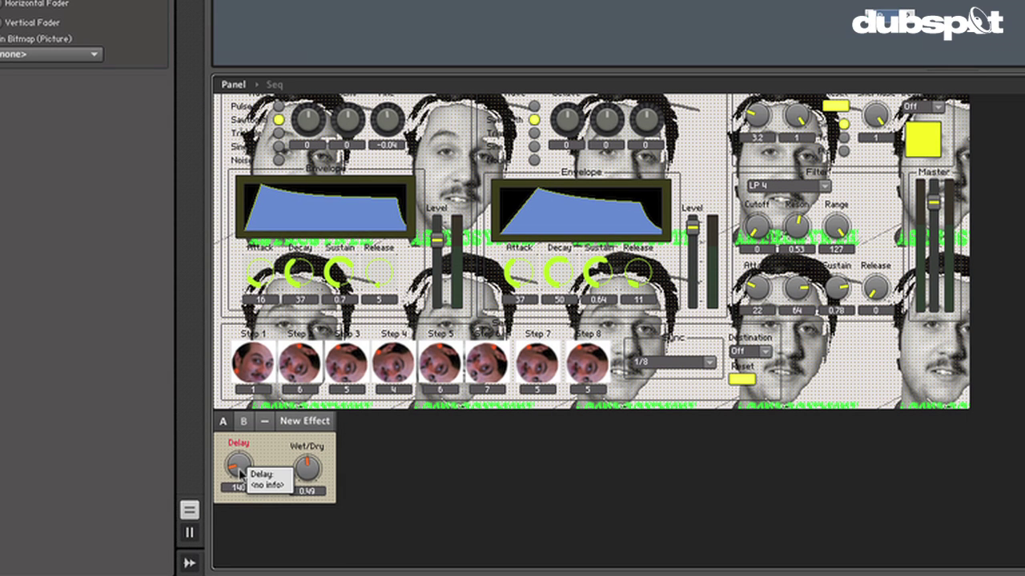
{"action": "left_click_drag", "start_coordinate": [240, 472], "coordinate": [230, 418]}
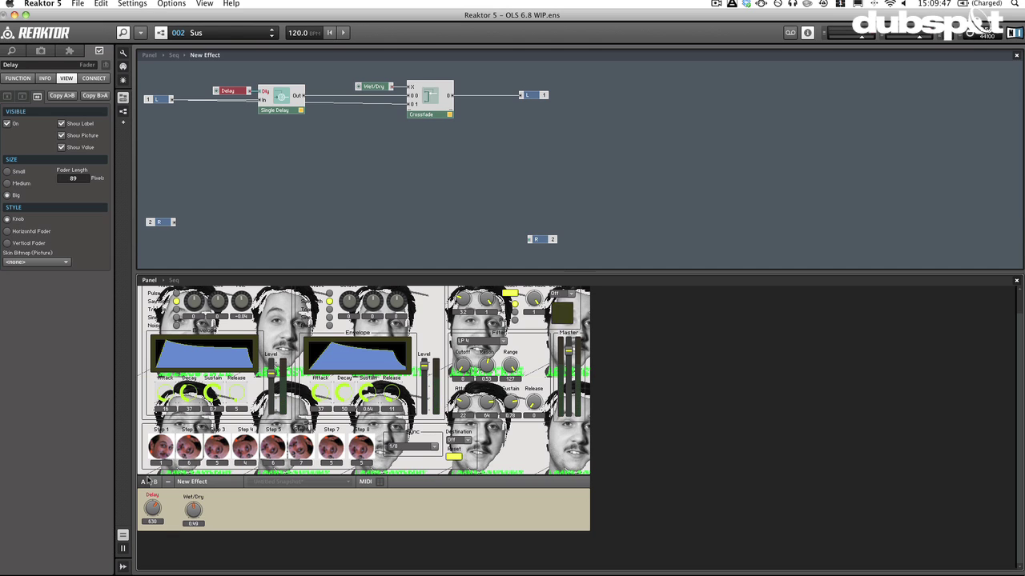
{"action": "mouse_move", "coordinate": [193, 510]}
{"action": "left_mouse_down"}
{"action": "mouse_move", "coordinate": [196, 532]}
{"action": "mouse_move", "coordinate": [204, 461]}
{"action": "mouse_move", "coordinate": [192, 558]}
{"action": "mouse_move", "coordinate": [191, 527]}
{"action": "left_mouse_up"}
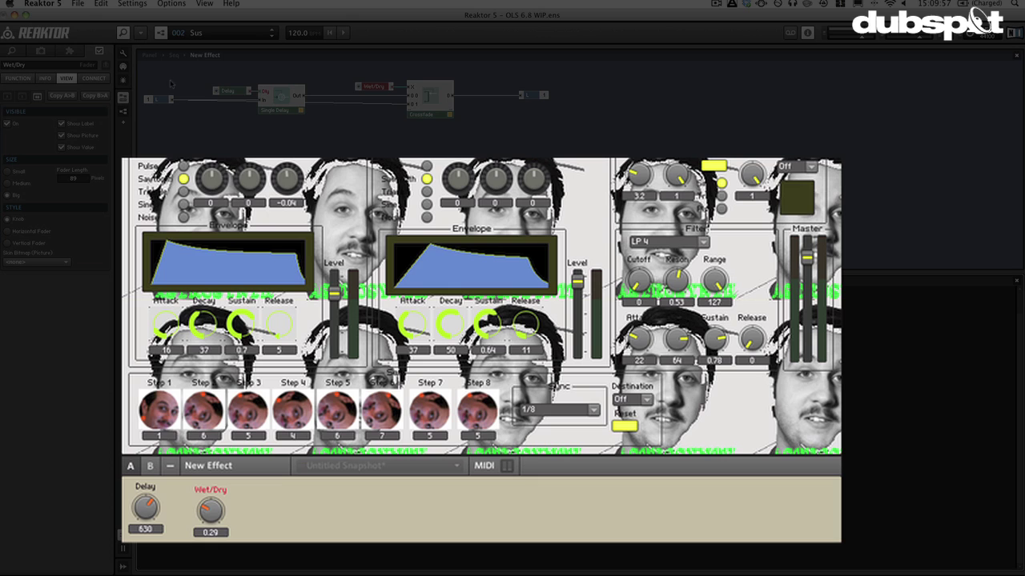
{"action": "left_click_drag", "start_coordinate": [144, 507], "coordinate": [157, 547]}
{"action": "left_click_drag", "start_coordinate": [224, 512], "coordinate": [225, 506]}
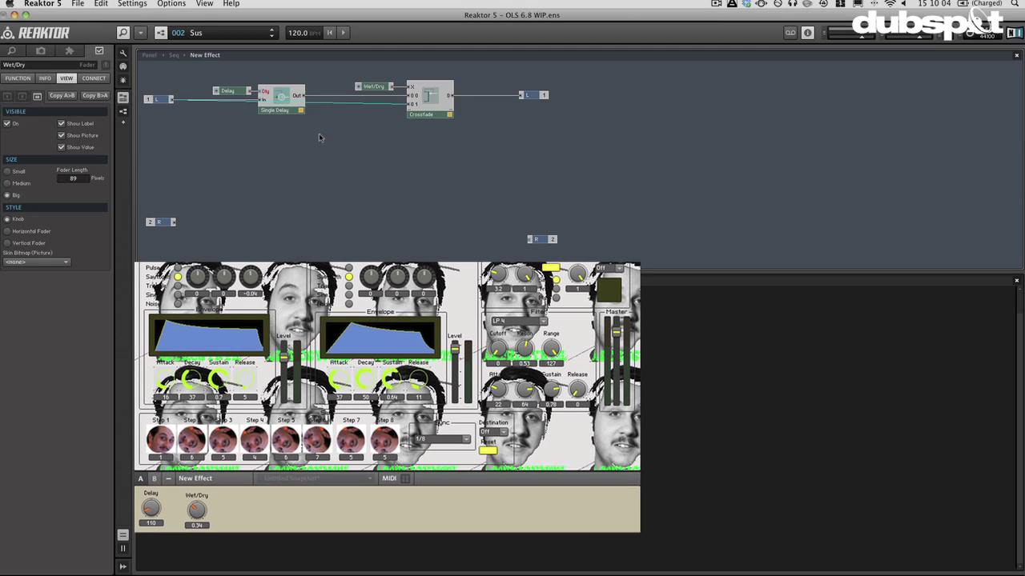
{"action": "left_click", "coordinate": [319, 132]}
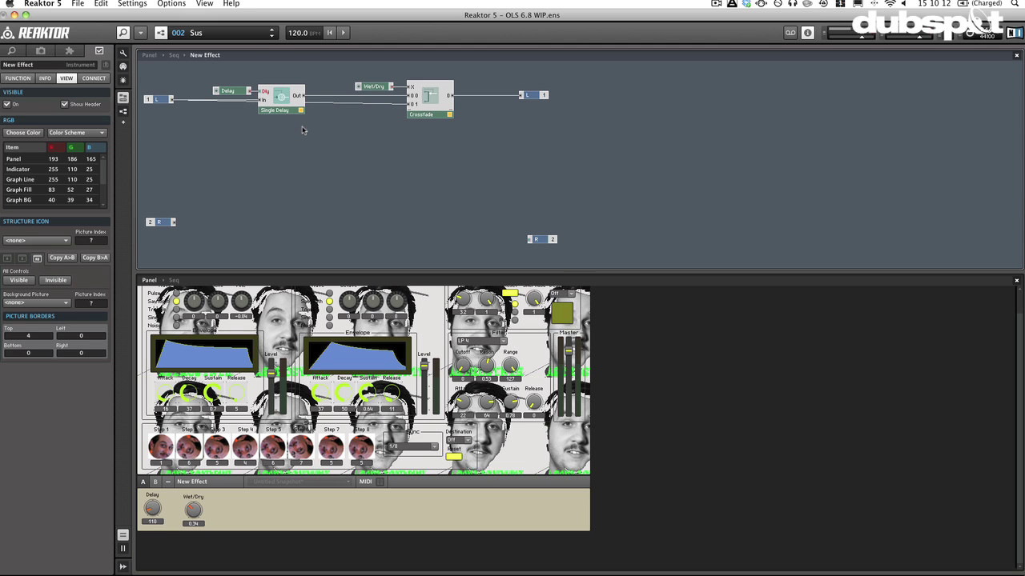
Disconnect the L input from the delay and move the Delay and Single Delay modules up to make room
{"action": "left_click_drag", "start_coordinate": [304, 96], "coordinate": [343, 132]}
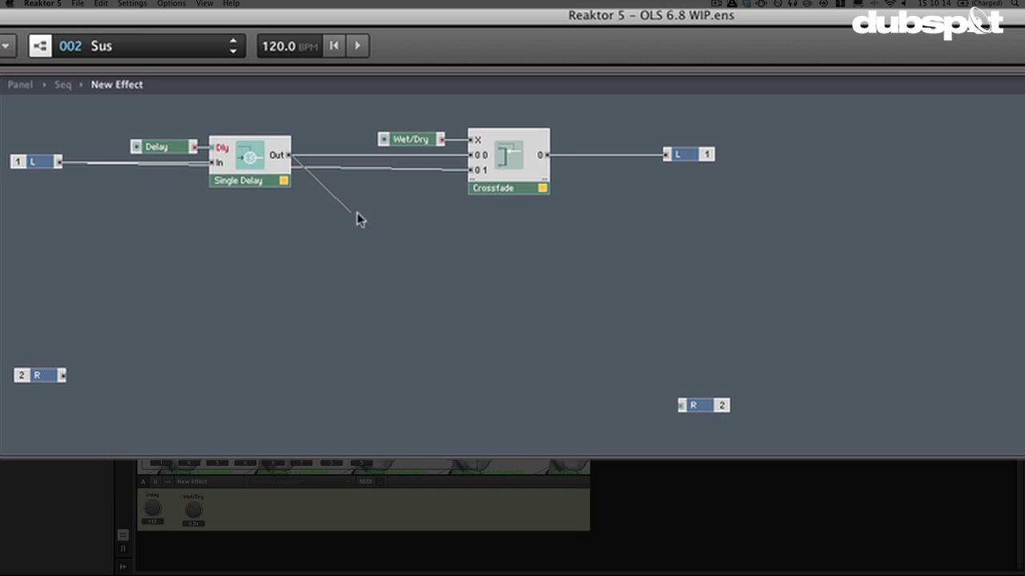
{"action": "left_click_drag", "start_coordinate": [357, 212], "coordinate": [494, 302]}
{"action": "left_click_drag", "start_coordinate": [210, 163], "coordinate": [98, 243]}
{"action": "left_click_drag", "start_coordinate": [245, 203], "coordinate": [176, 131]}
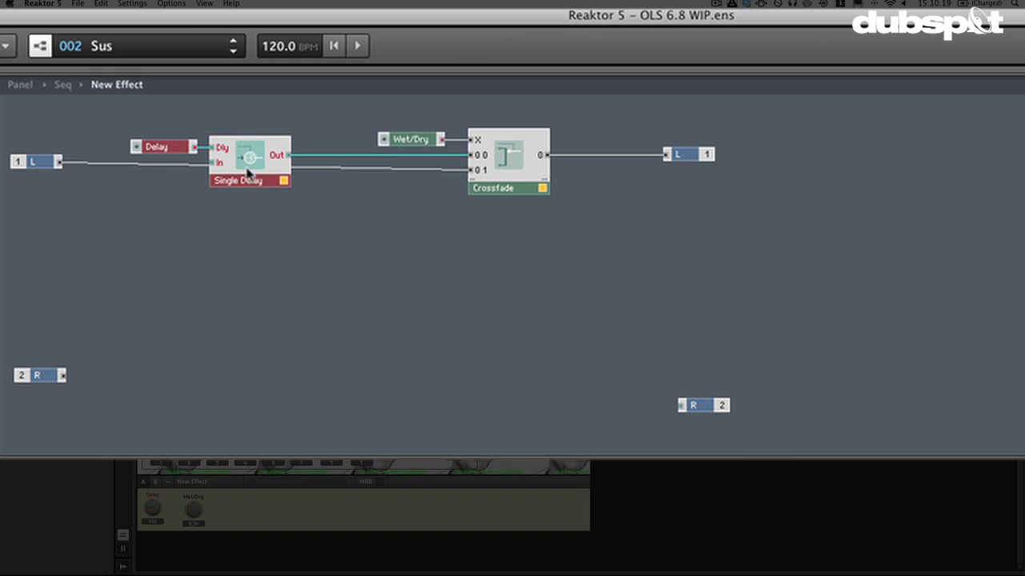
{"action": "left_click_drag", "start_coordinate": [249, 169], "coordinate": [249, 151]}
{"action": "left_click", "coordinate": [246, 232]}
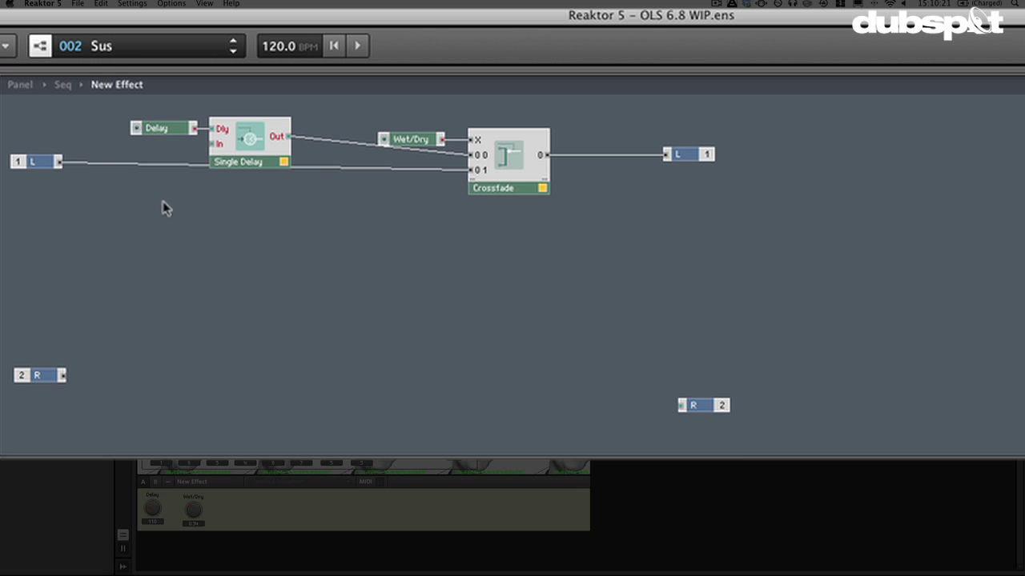
Insert a Mult/Add module under the delay and feed the Single Delay output into it
{"action": "right_click", "coordinate": [293, 186]}
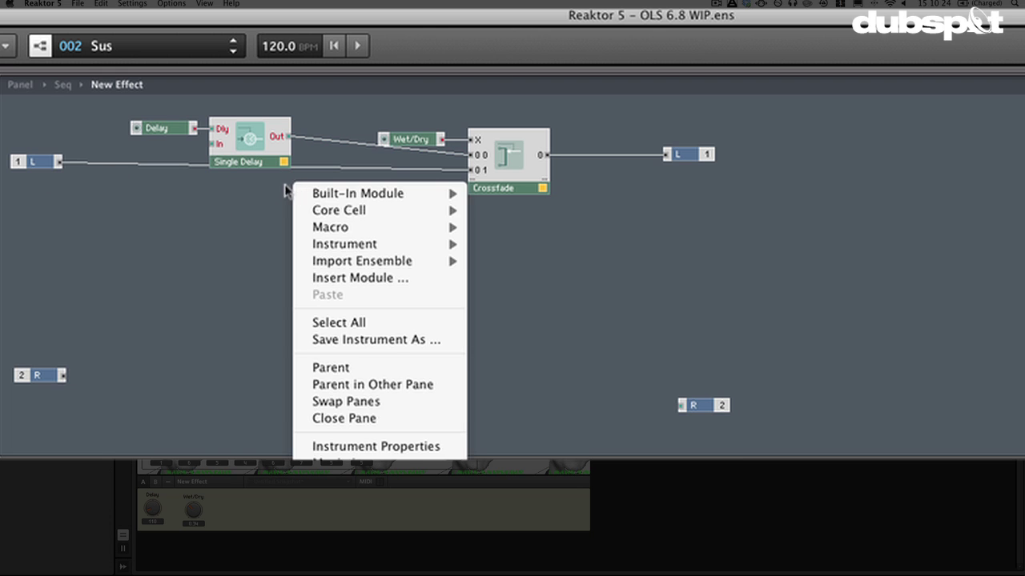
{"action": "left_click", "coordinate": [120, 199]}
{"action": "right_click", "coordinate": [119, 198]}
{"action": "mouse_move", "coordinate": [137, 208]}
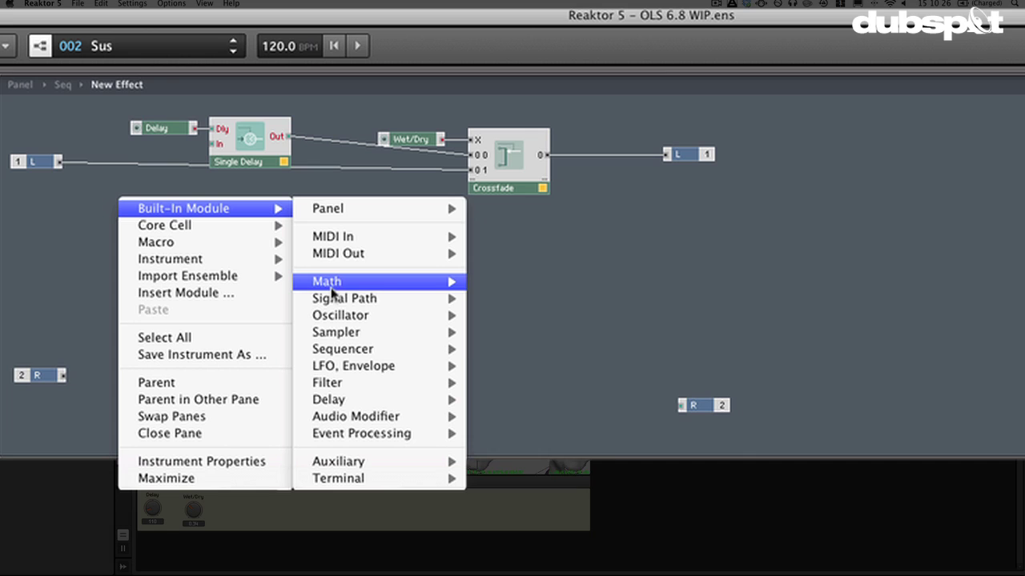
{"action": "mouse_move", "coordinate": [398, 291]}
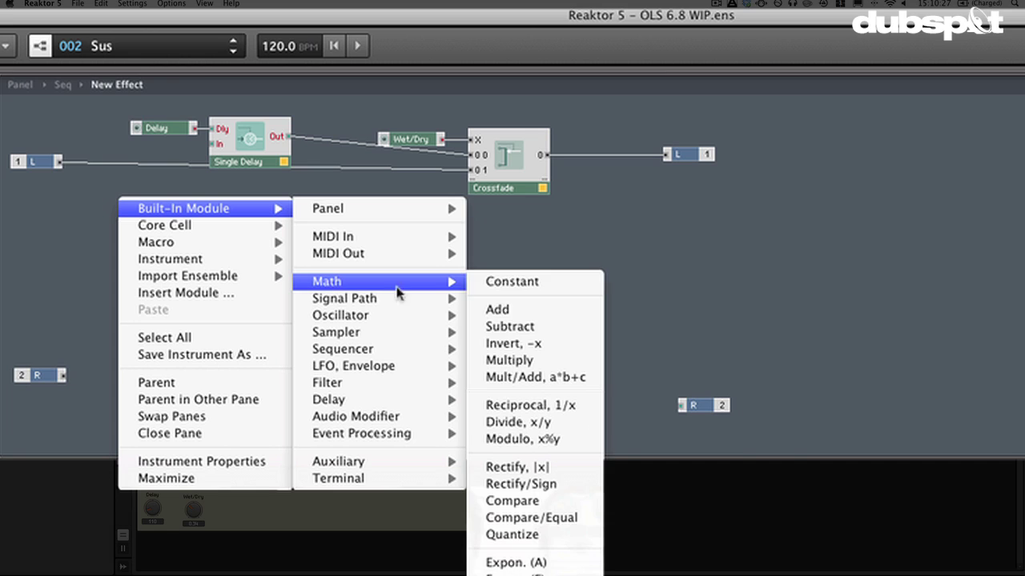
{"action": "left_click", "coordinate": [552, 379]}
{"action": "left_click_drag", "start_coordinate": [128, 247], "coordinate": [147, 247]}
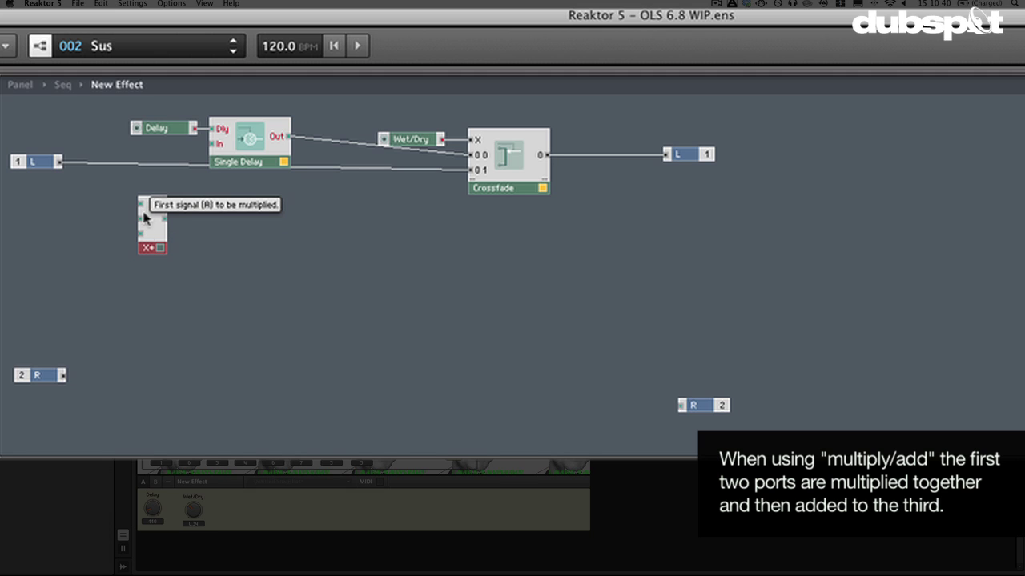
{"action": "left_click_drag", "start_coordinate": [145, 237], "coordinate": [201, 249]}
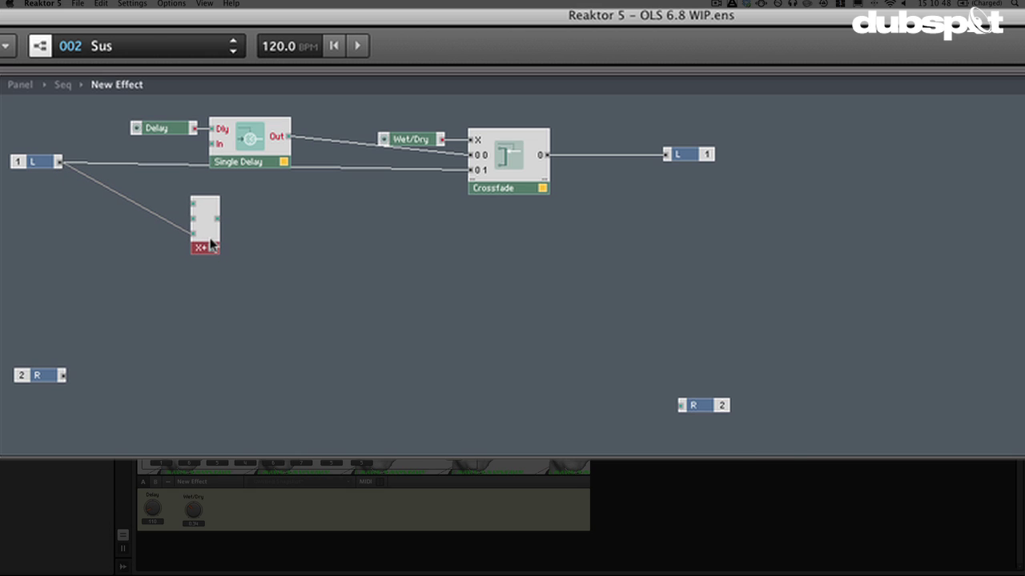
{"action": "left_click_drag", "start_coordinate": [212, 243], "coordinate": [215, 147]}
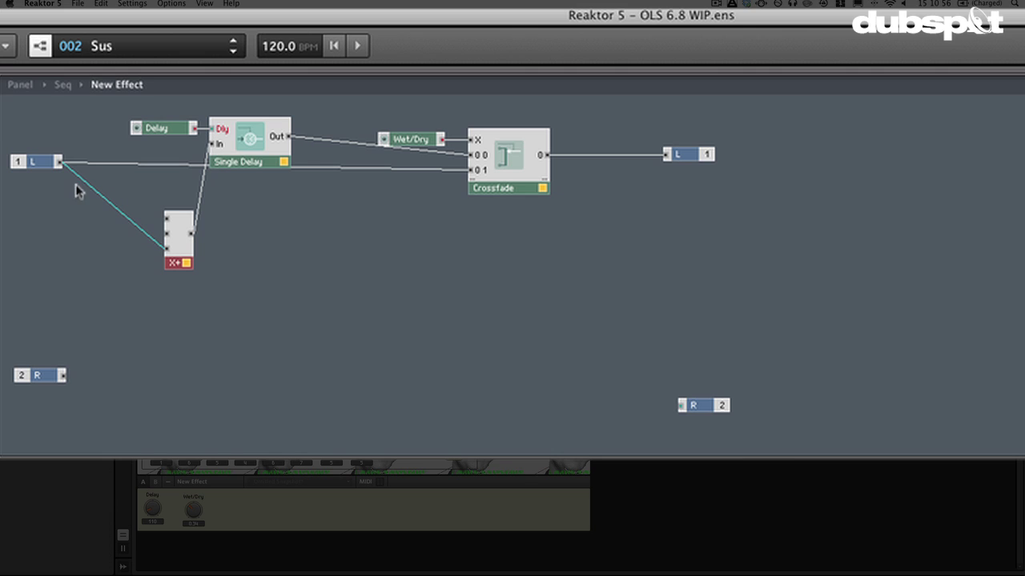
{"action": "left_click", "coordinate": [290, 140]}
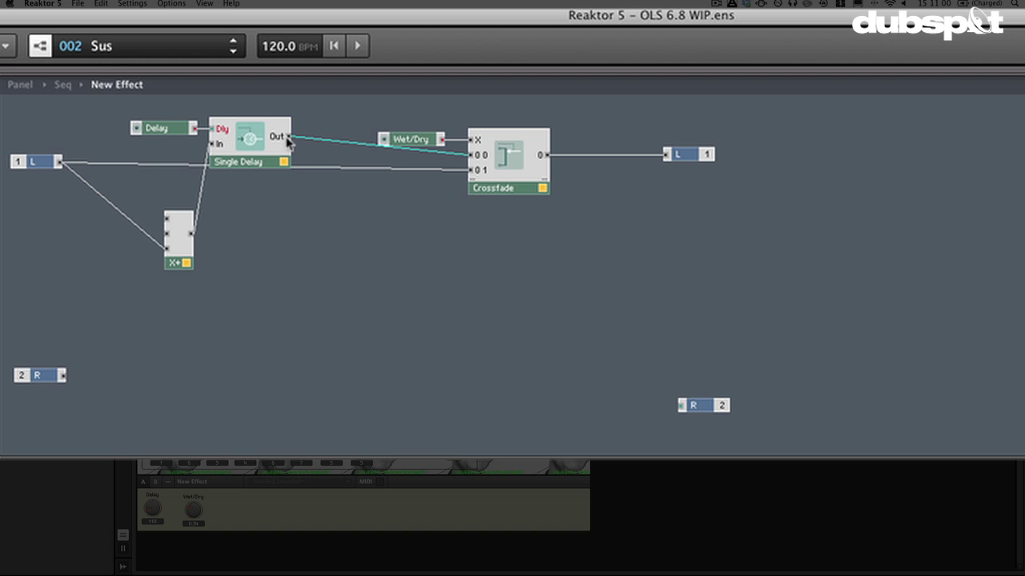
{"action": "left_click_drag", "start_coordinate": [314, 181], "coordinate": [226, 276]}
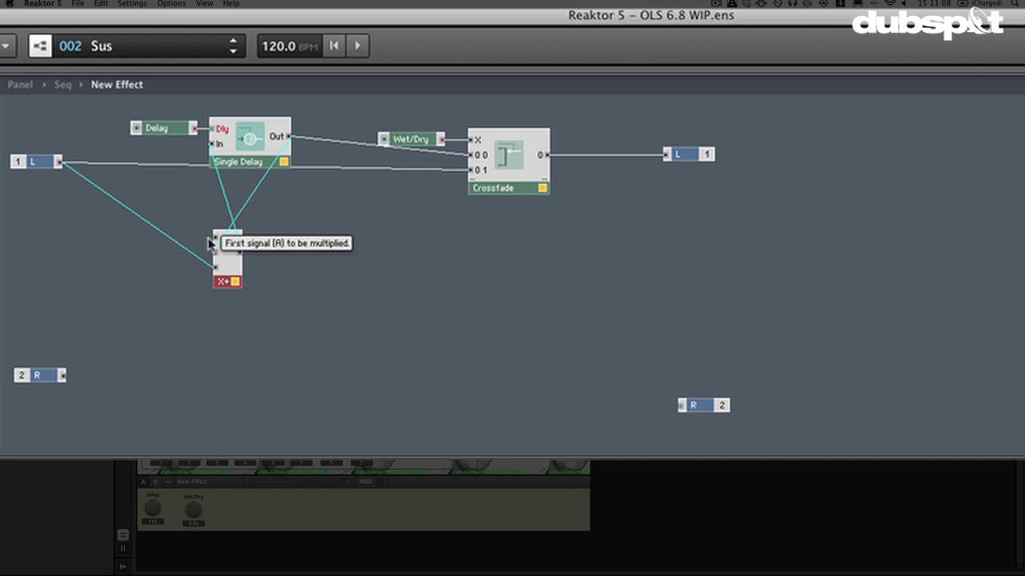
Insert a Knob wired into the Mult/Add module and place it between Delay and Wet/Dry
{"action": "right_click", "coordinate": [93, 238]}
{"action": "mouse_move", "coordinate": [105, 244]}
{"action": "mouse_move", "coordinate": [366, 243]}
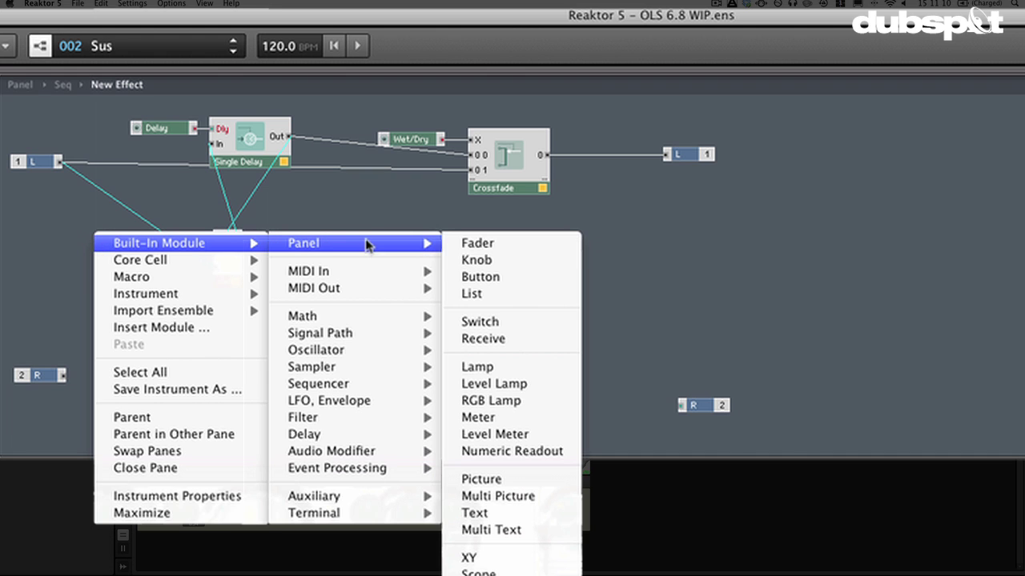
{"action": "left_click", "coordinate": [508, 262]}
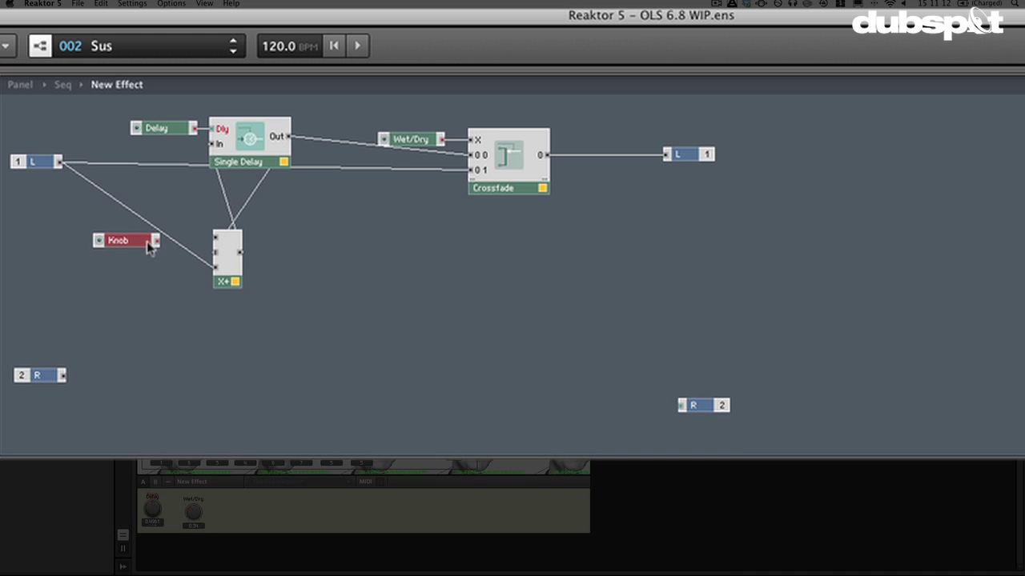
{"action": "left_click_drag", "start_coordinate": [149, 242], "coordinate": [215, 237]}
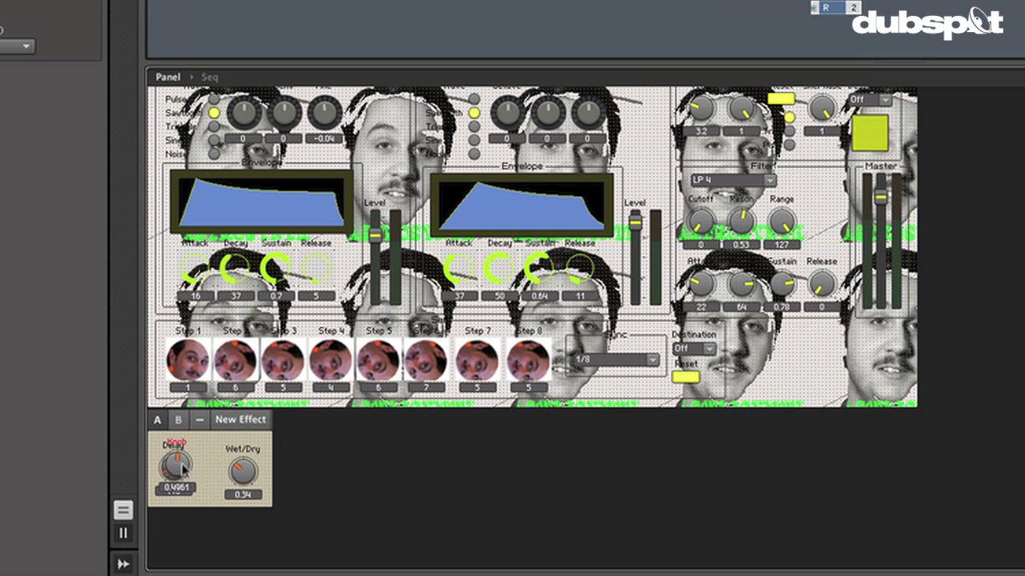
{"action": "left_click_drag", "start_coordinate": [191, 490], "coordinate": [250, 469]}
{"action": "left_click", "coordinate": [213, 468]}
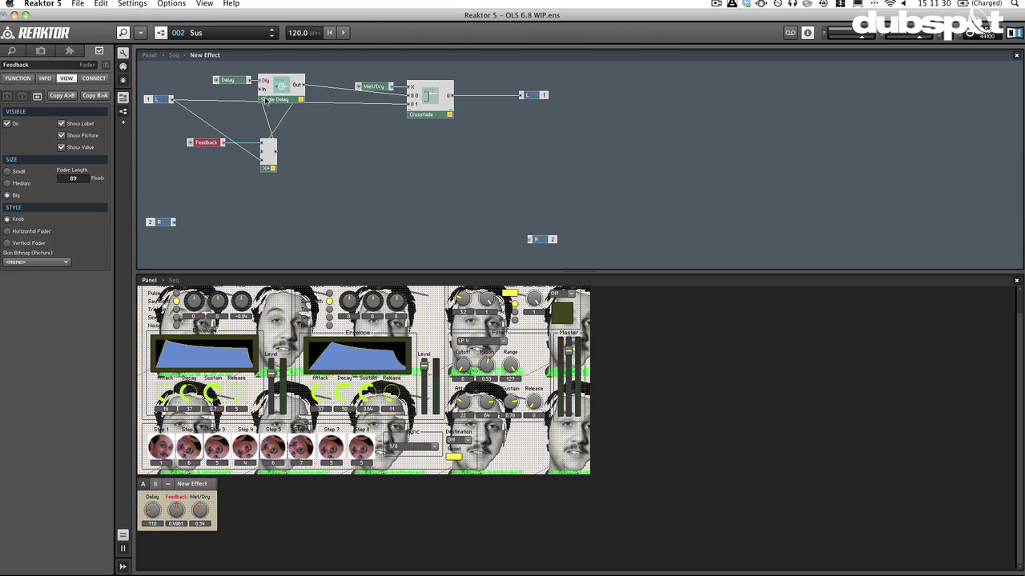
Lock the panel layout and set the Feedback knob to 0
{"action": "left_click", "coordinate": [205, 147]}
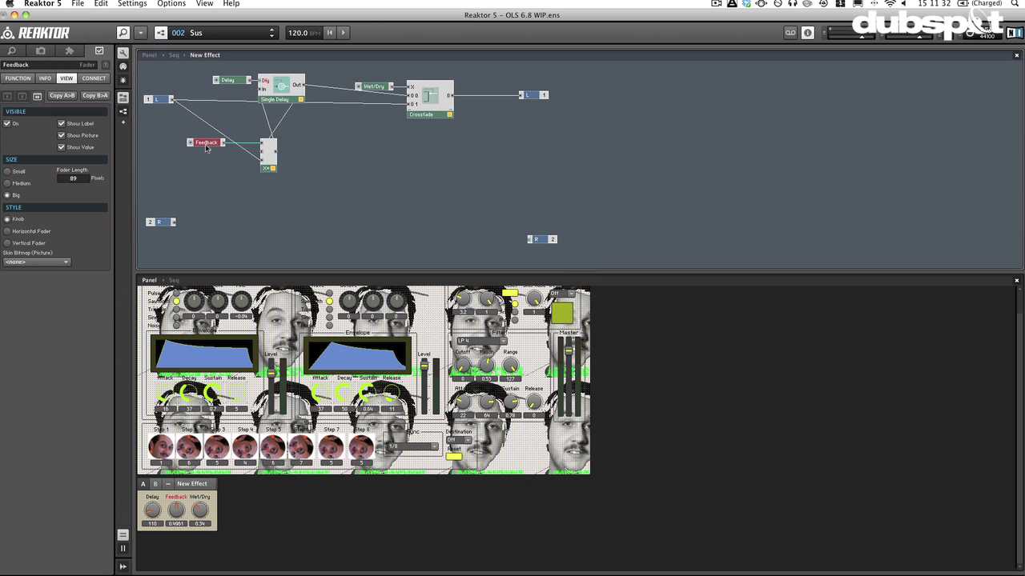
{"action": "left_click_drag", "start_coordinate": [183, 522], "coordinate": [178, 534]}
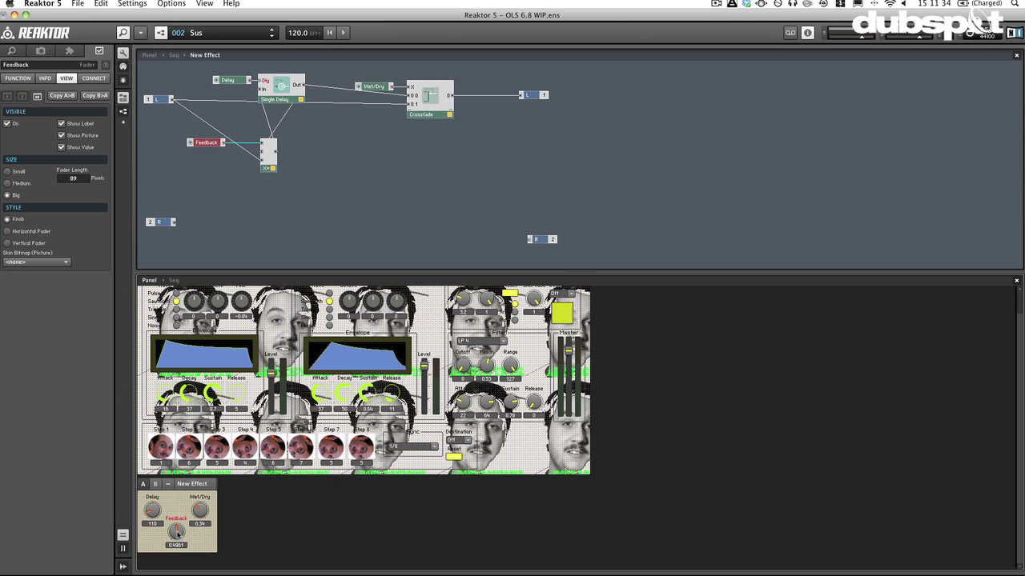
{"action": "key", "text": "ctrl+l"}
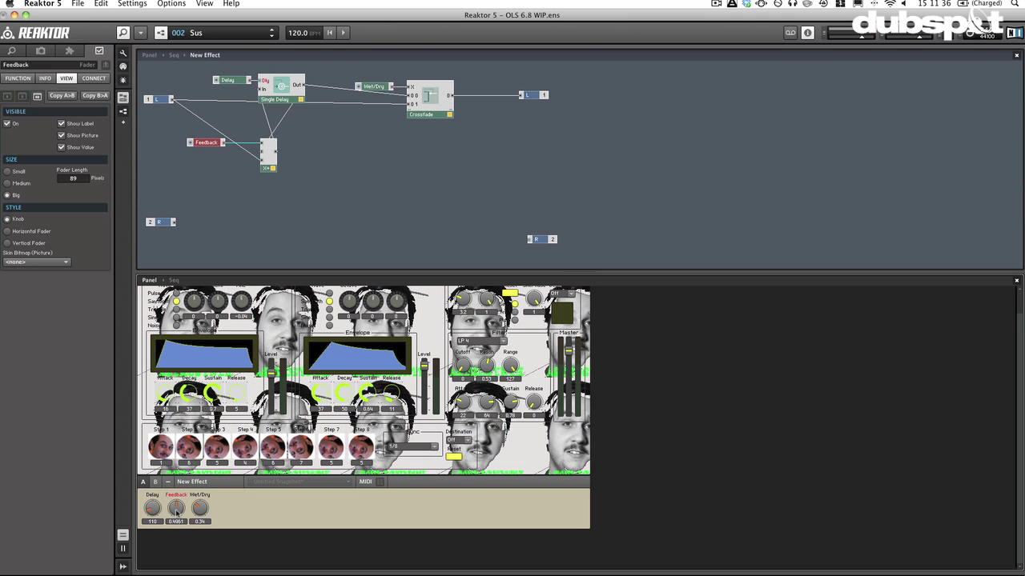
{"action": "left_click_drag", "start_coordinate": [177, 513], "coordinate": [178, 559]}
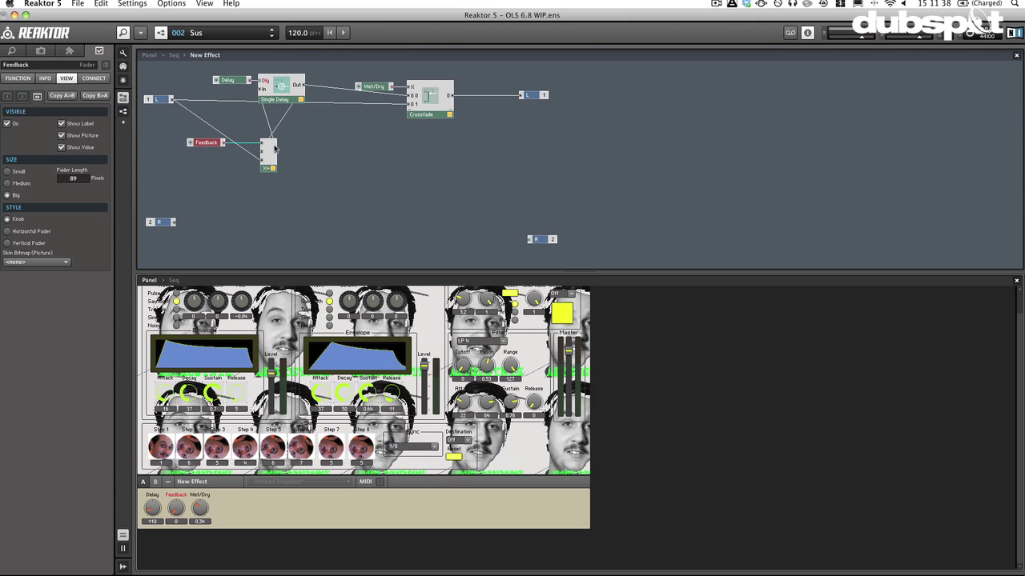
{"action": "left_click", "coordinate": [285, 121]}
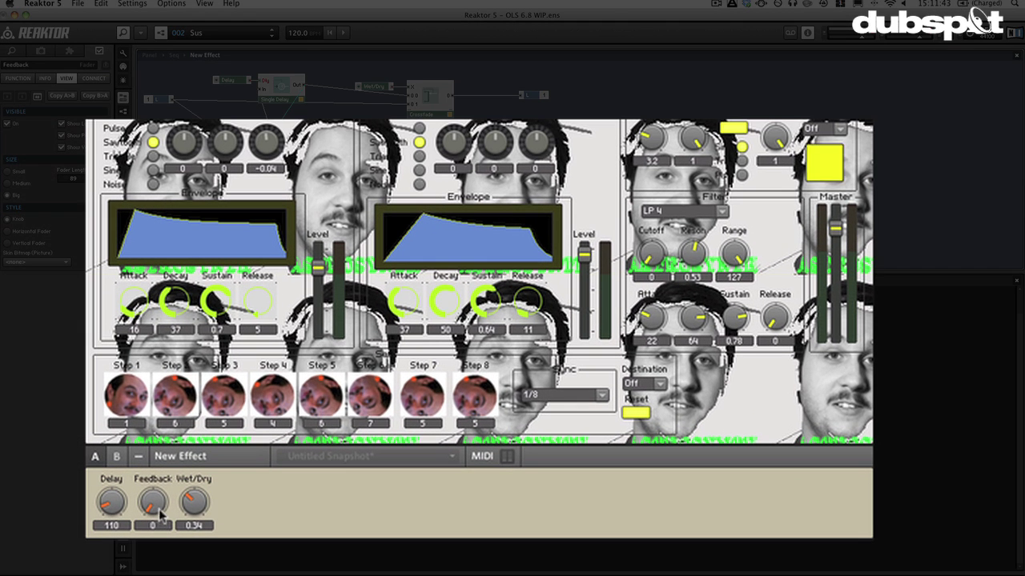
Sweep Feedback up to maximum and back down to about 0.1575
{"action": "left_click_drag", "start_coordinate": [178, 513], "coordinate": [180, 505]}
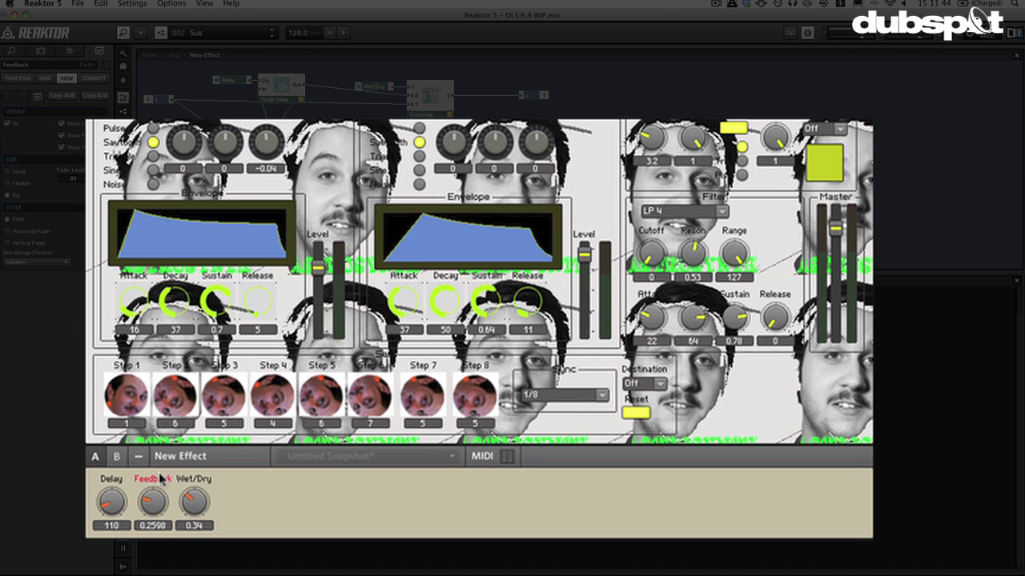
{"action": "left_click_drag", "start_coordinate": [159, 456], "coordinate": [164, 438]}
{"action": "left_click_drag", "start_coordinate": [157, 496], "coordinate": [181, 547]}
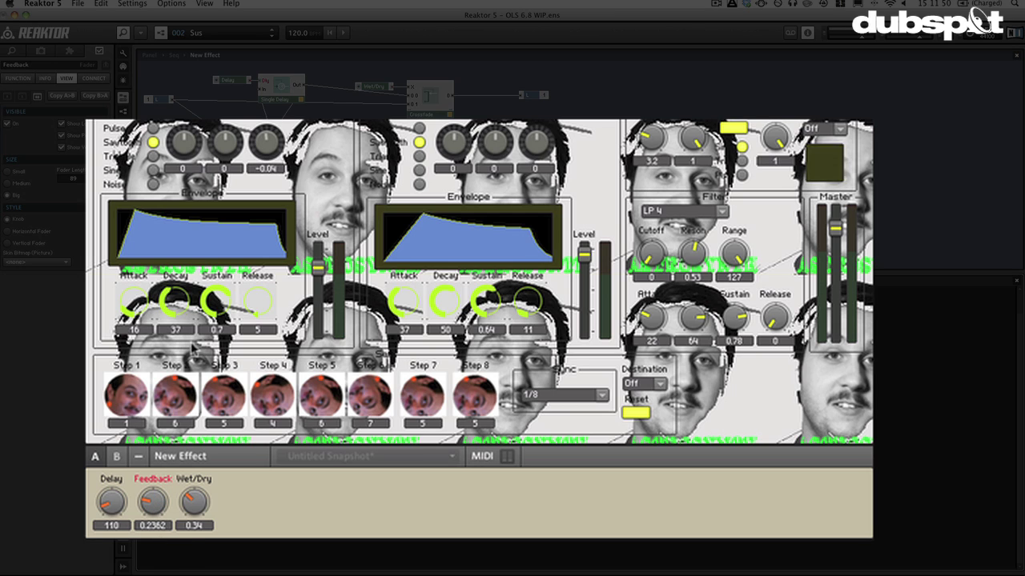
{"action": "left_click_drag", "start_coordinate": [188, 447], "coordinate": [178, 384]}
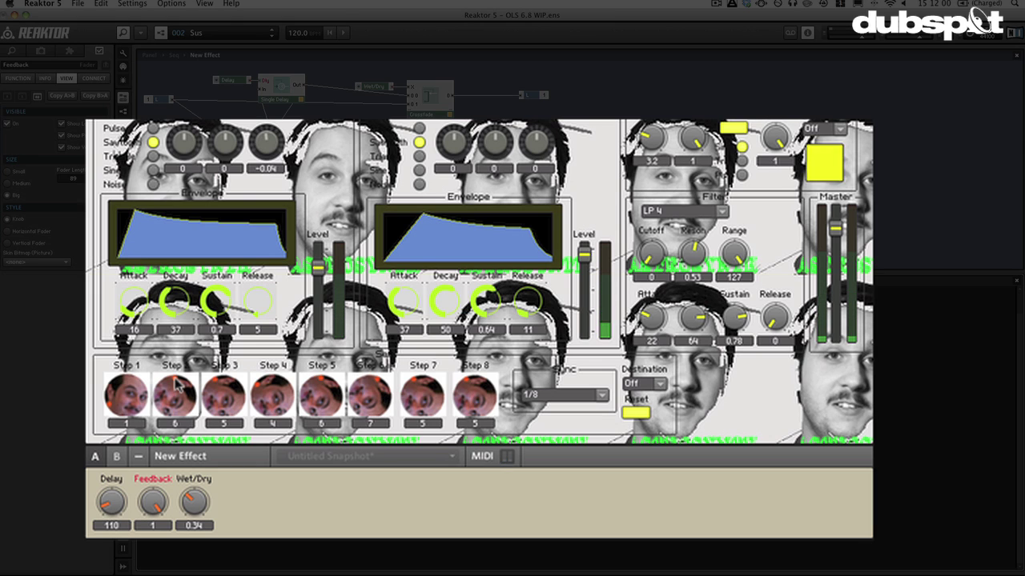
{"action": "left_click_drag", "start_coordinate": [178, 384], "coordinate": [179, 503]}
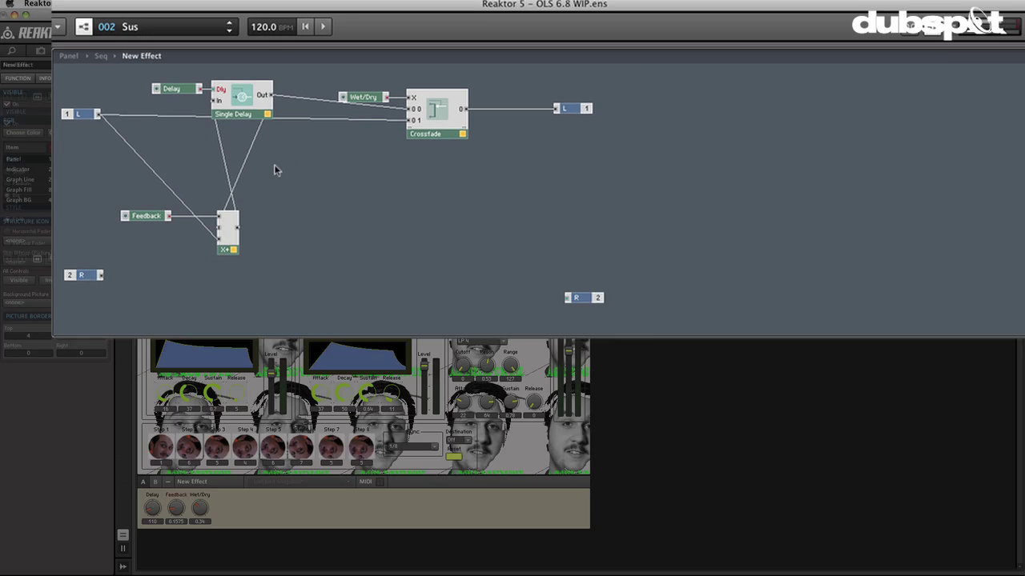
Insert a Saturator module into the structure next to the delay
{"action": "right_click", "coordinate": [303, 141]}
{"action": "mouse_move", "coordinate": [288, 191]}
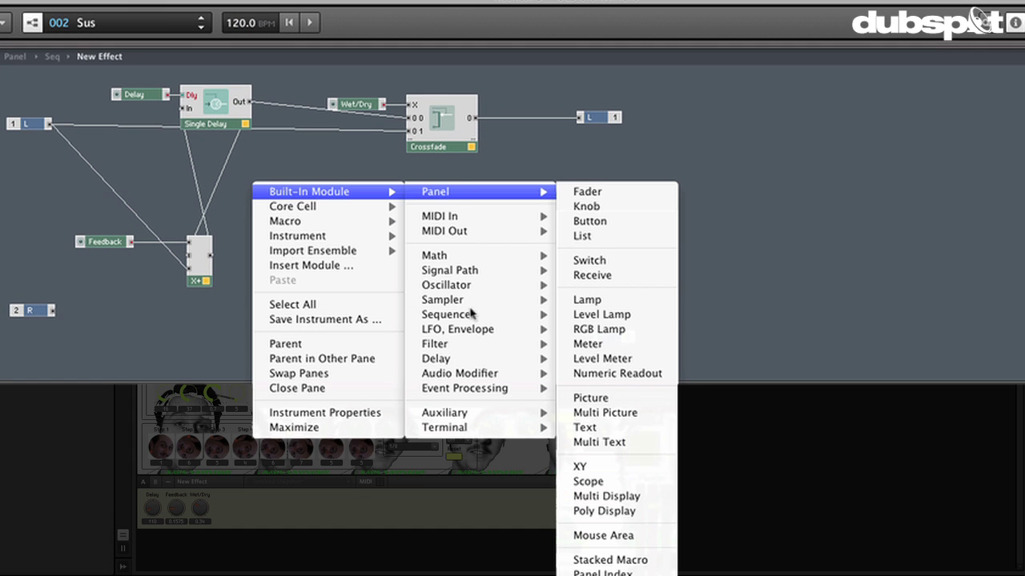
{"action": "mouse_move", "coordinate": [473, 313]}
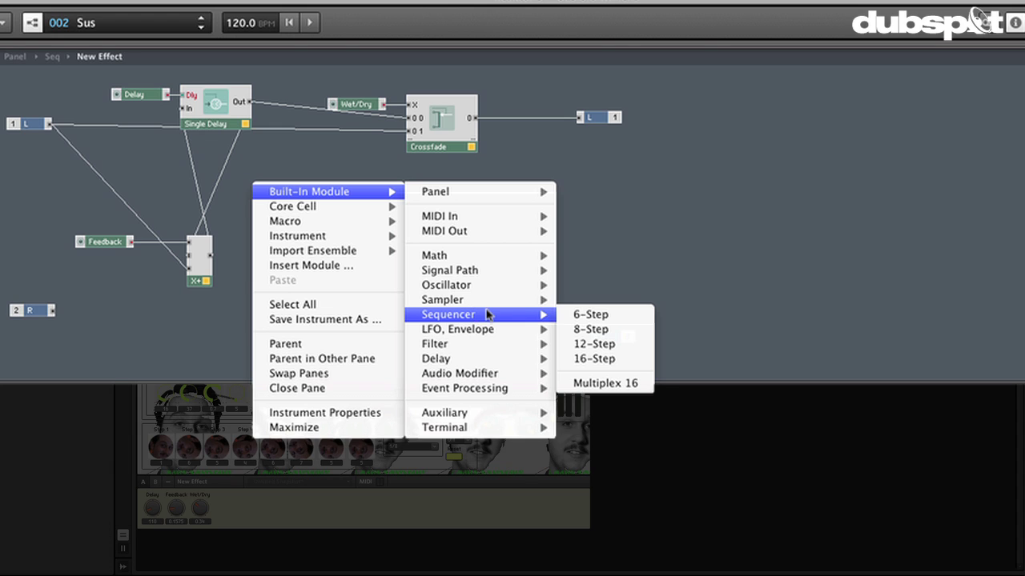
{"action": "mouse_move", "coordinate": [492, 347]}
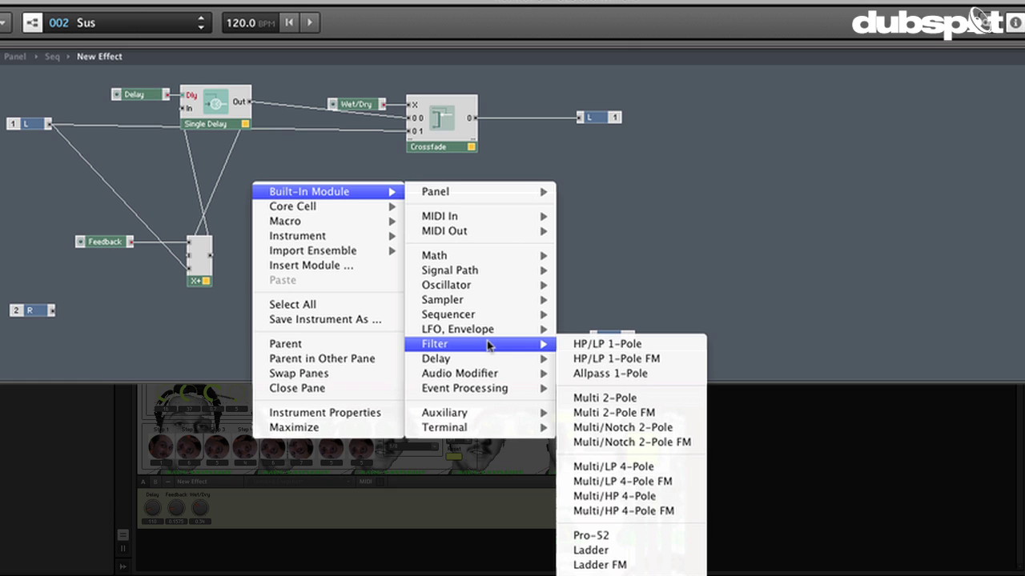
{"action": "mouse_move", "coordinate": [486, 373]}
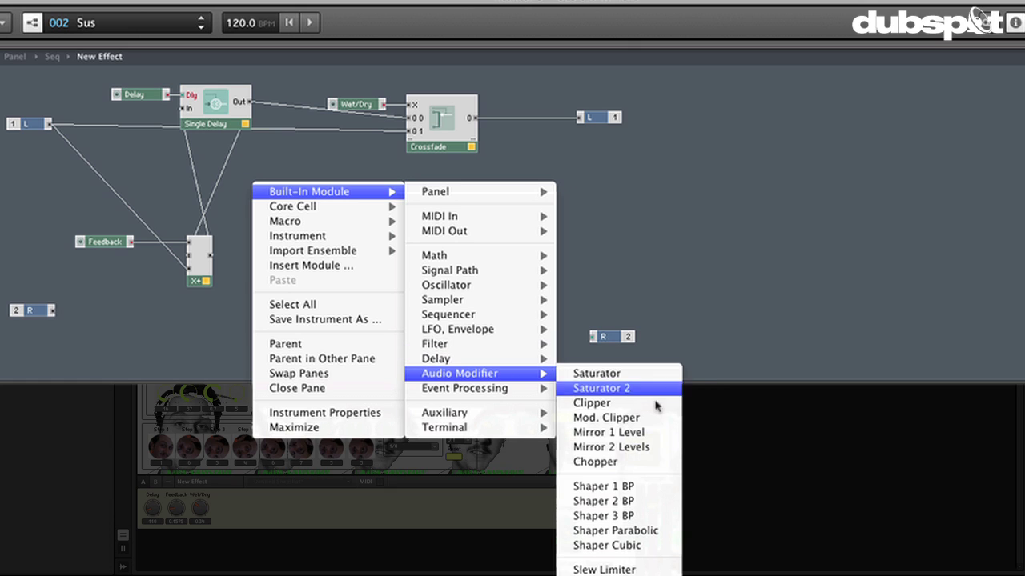
{"action": "left_click", "coordinate": [627, 389]}
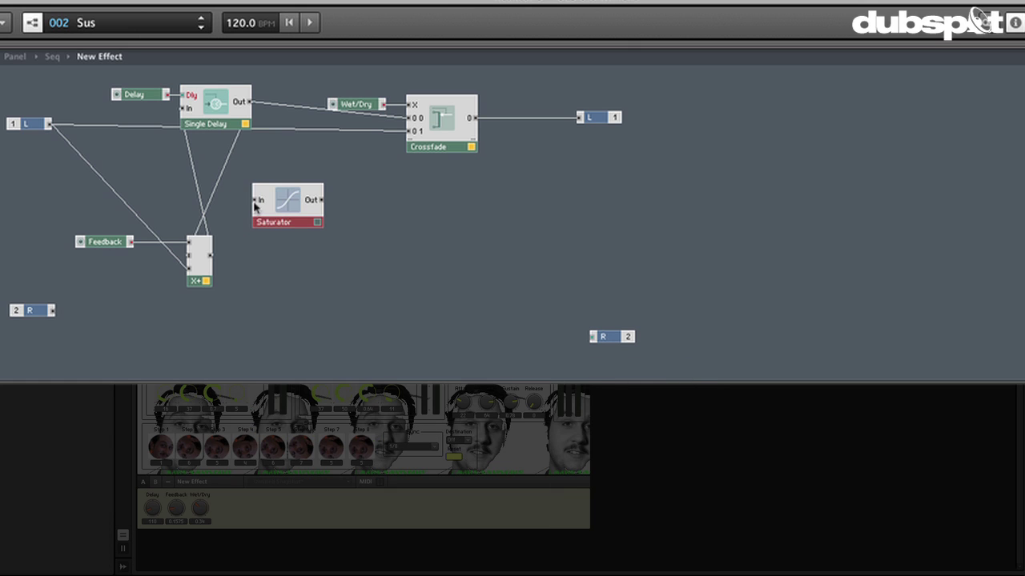
{"action": "left_click_drag", "start_coordinate": [279, 205], "coordinate": [297, 206]}
{"action": "left_click", "coordinate": [244, 193]}
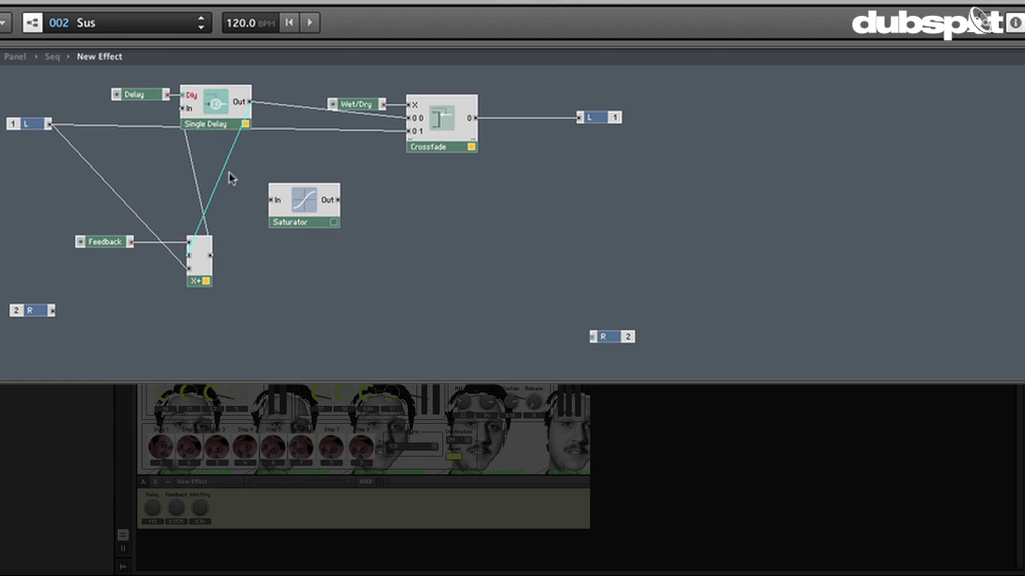
Route the delay output through the Saturator and tighten the Saturator, Feedback and X+ layout
{"action": "key", "text": "Delete"}
{"action": "left_click_drag", "start_coordinate": [249, 104], "coordinate": [128, 234]}
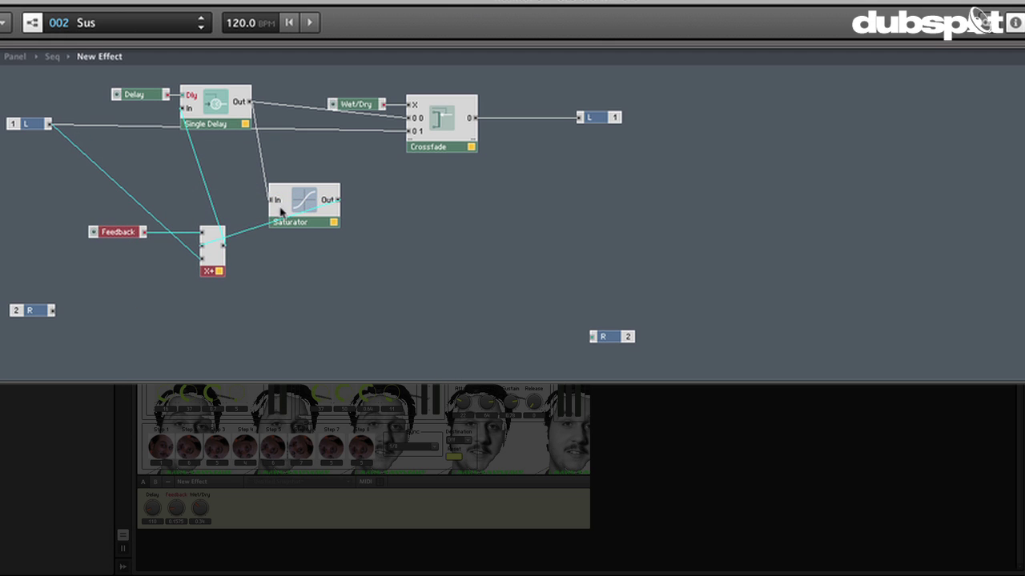
{"action": "left_click_drag", "start_coordinate": [280, 210], "coordinate": [237, 176]}
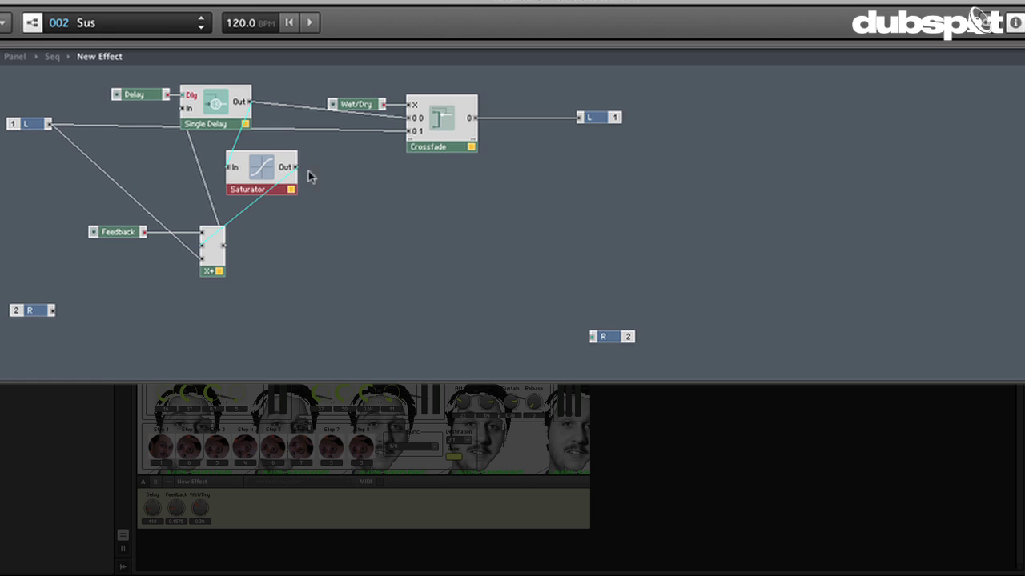
{"action": "left_click", "coordinate": [358, 223]}
{"action": "left_click", "coordinate": [275, 183]}
{"action": "left_click_drag", "start_coordinate": [113, 236], "coordinate": [135, 237]}
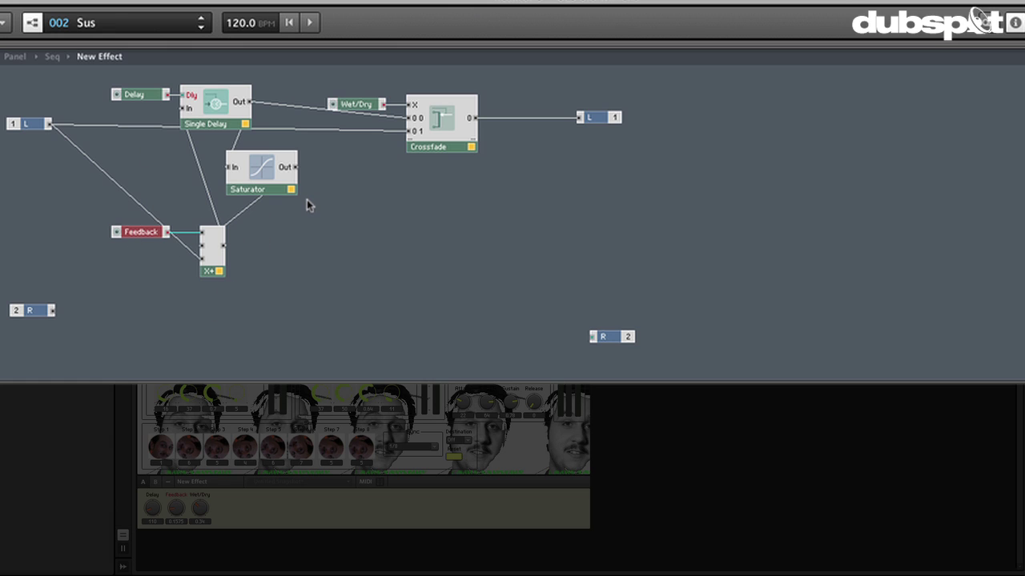
{"action": "left_click_drag", "start_coordinate": [249, 280], "coordinate": [145, 214]}
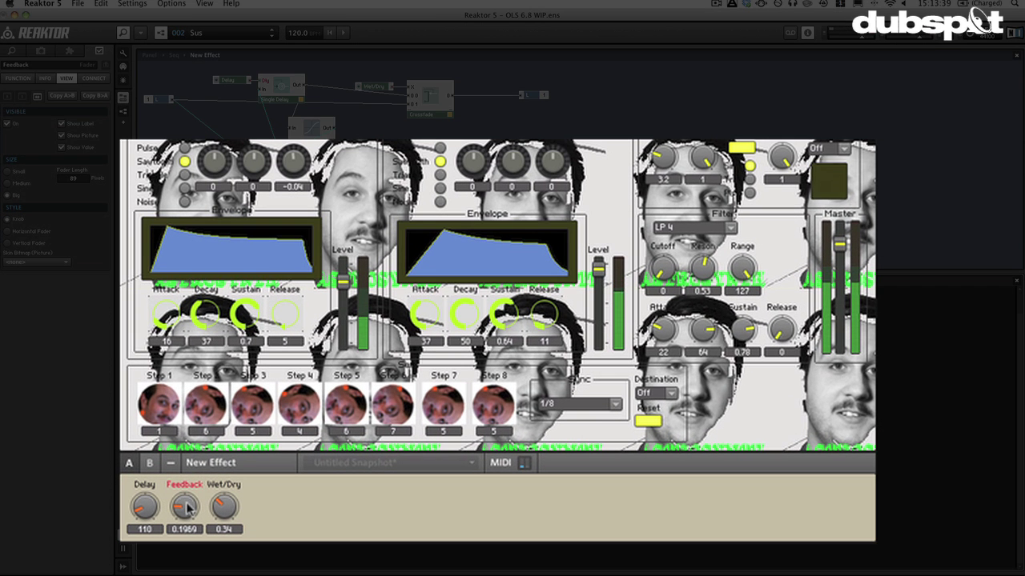
Audition the effect, leaving Delay at 440, Feedback at 0.6299 and Wet/Dry around 0.19
{"action": "left_click_drag", "start_coordinate": [176, 508], "coordinate": [201, 448]}
{"action": "left_click_drag", "start_coordinate": [144, 506], "coordinate": [156, 471]}
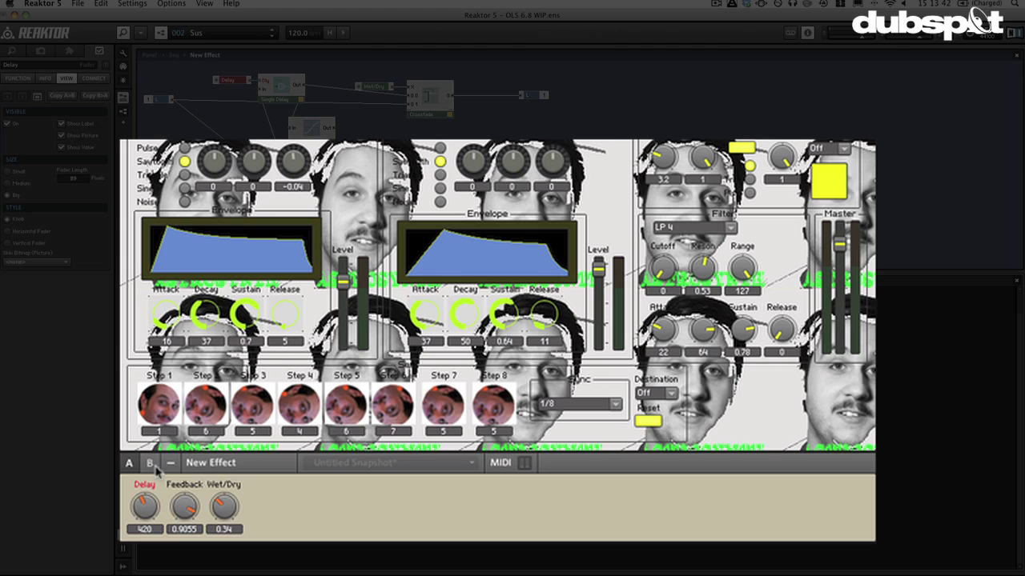
{"action": "left_click_drag", "start_coordinate": [184, 505], "coordinate": [172, 541]}
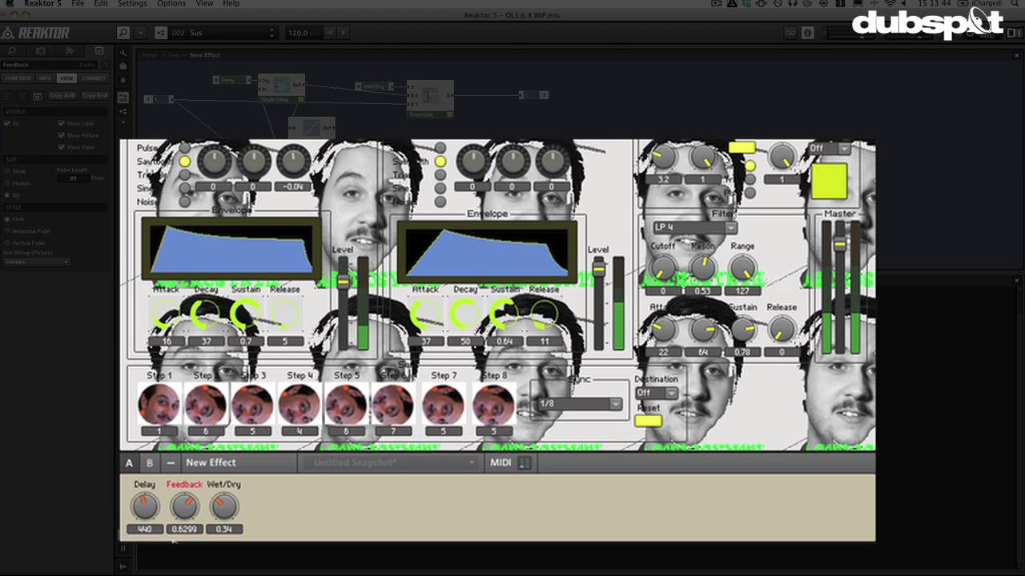
{"action": "left_click_drag", "start_coordinate": [224, 506], "coordinate": [234, 535]}
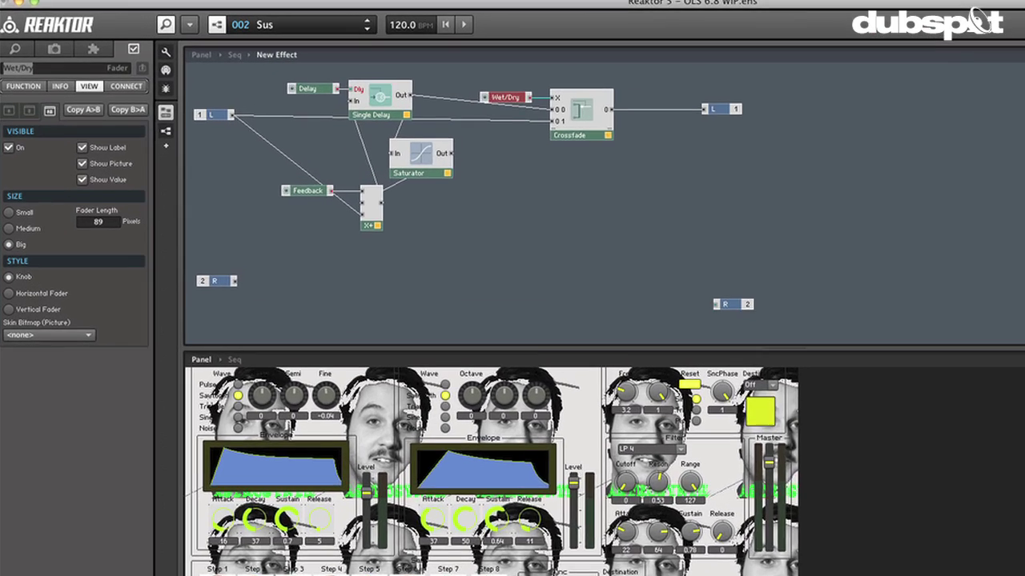
Relabel the knob Dry/Wet, rewire L into the Crossfade's 0 1 input, and set the mix to 0.37
{"action": "type", "text": "Dry/We"}
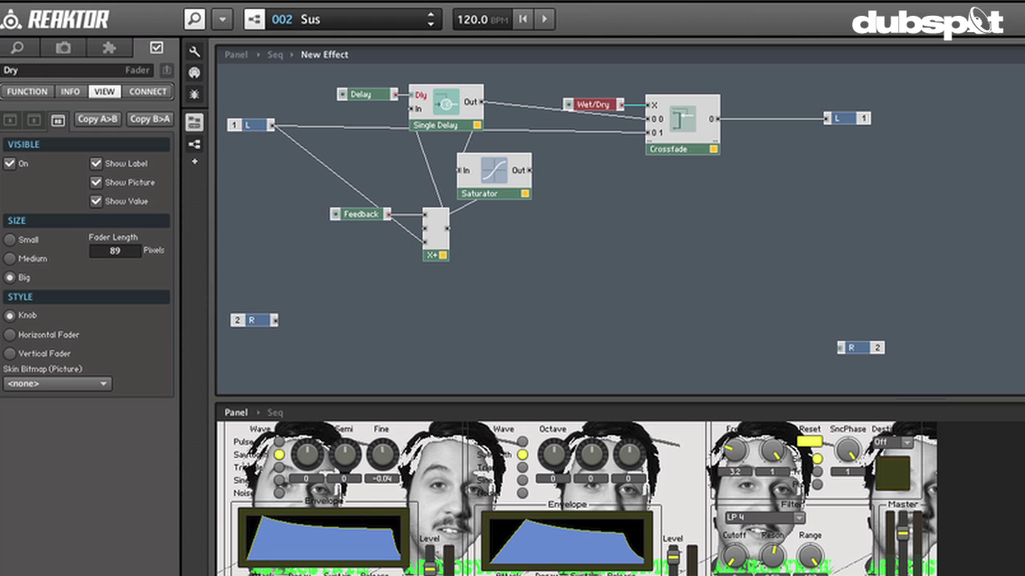
{"action": "type", "text": "t"}
{"action": "key", "text": "Return"}
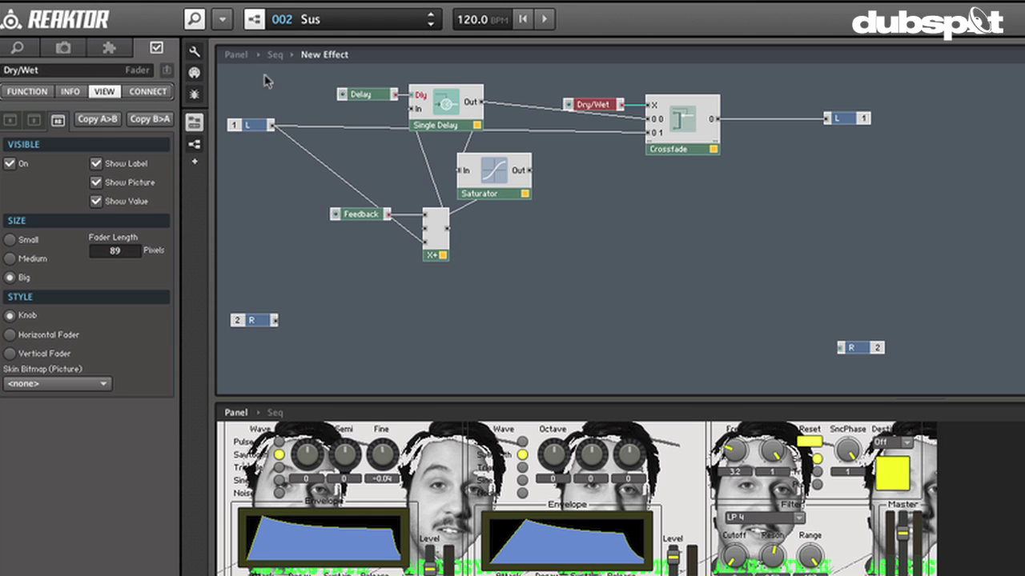
{"action": "left_click", "coordinate": [633, 136]}
{"action": "key", "text": "Delete"}
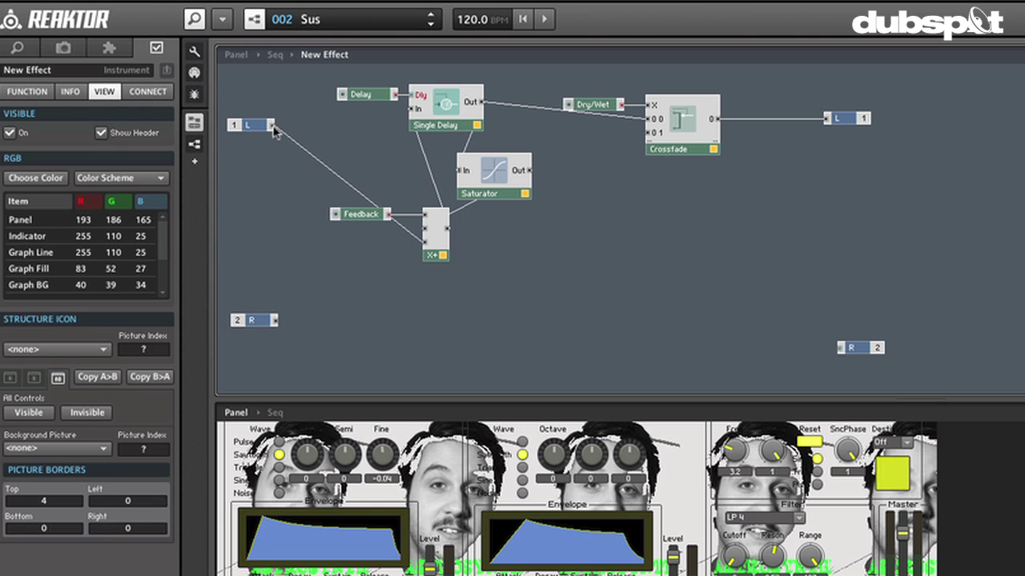
{"action": "left_click_drag", "start_coordinate": [273, 125], "coordinate": [650, 132]}
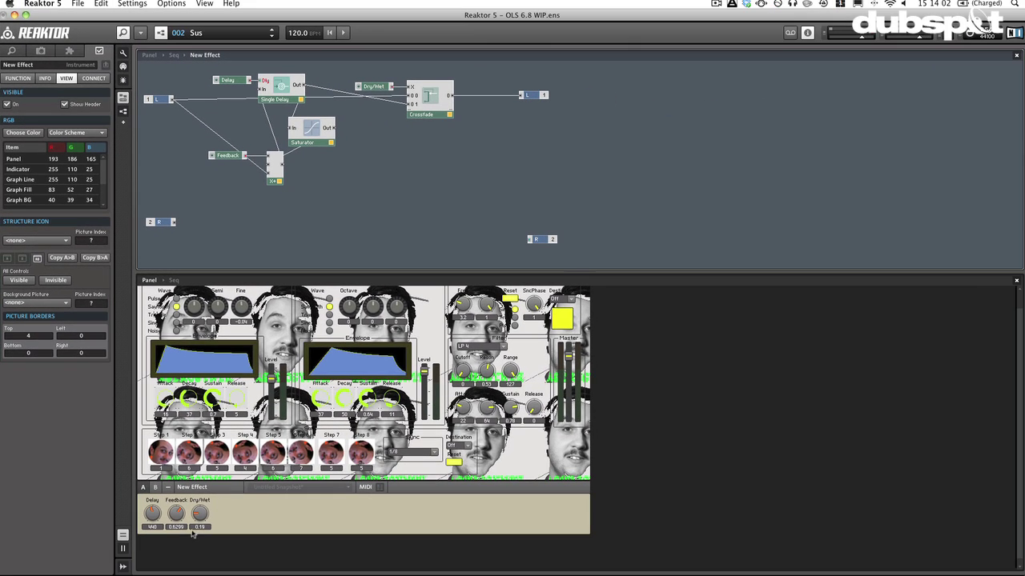
{"action": "left_click_drag", "start_coordinate": [199, 513], "coordinate": [210, 554]}
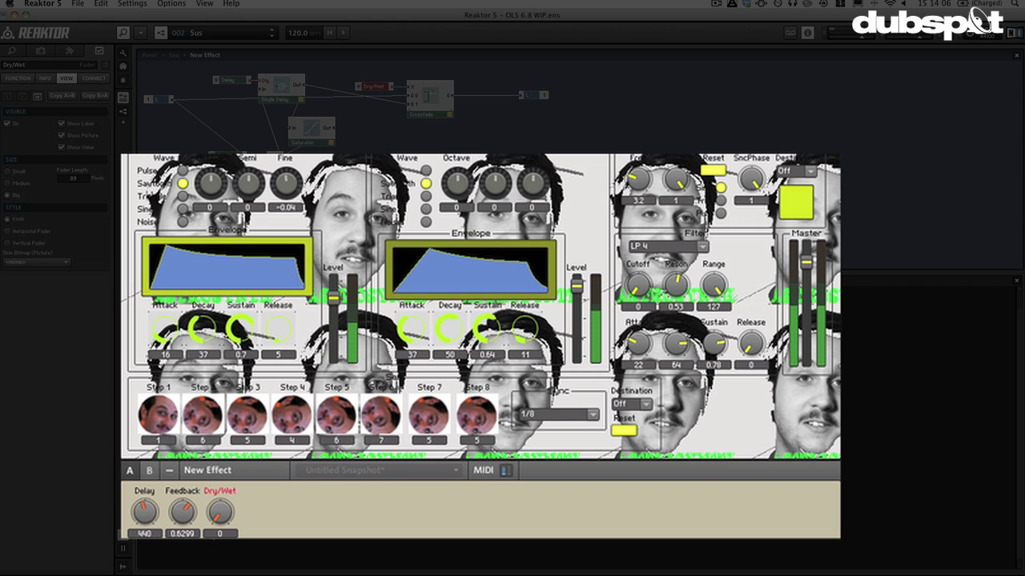
{"action": "left_click_drag", "start_coordinate": [210, 554], "coordinate": [192, 567]}
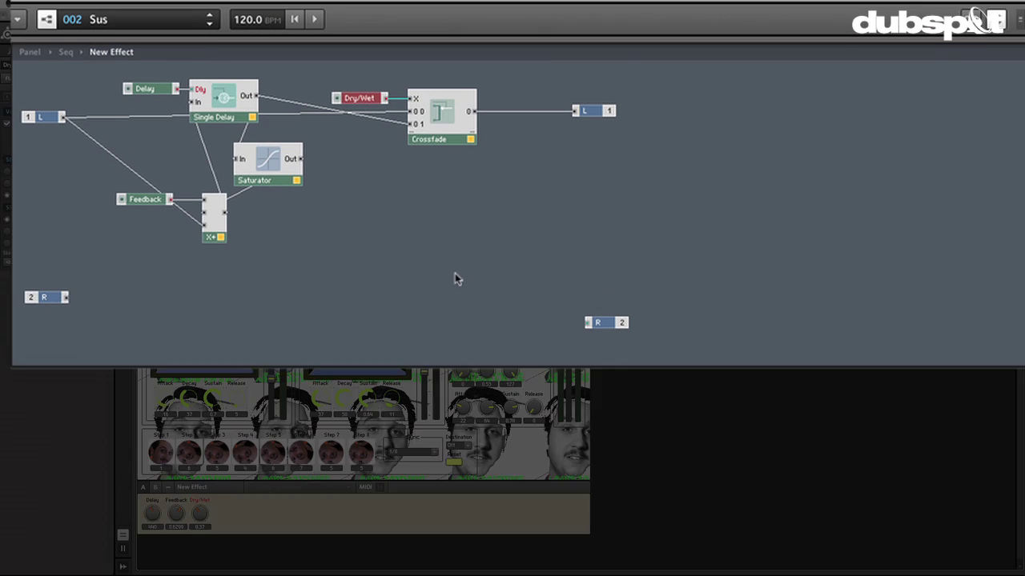
Clone the Single Delay, Saturator, X+ and Crossfade modules below the original chain
{"action": "left_click_drag", "start_coordinate": [439, 204], "coordinate": [277, 107]}
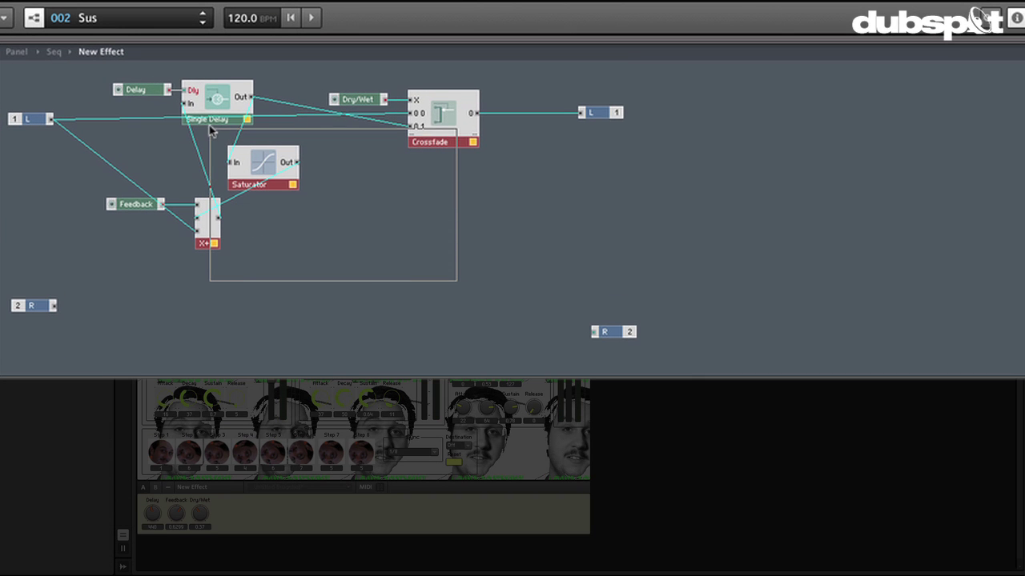
{"action": "left_click_drag", "start_coordinate": [212, 131], "coordinate": [209, 116]}
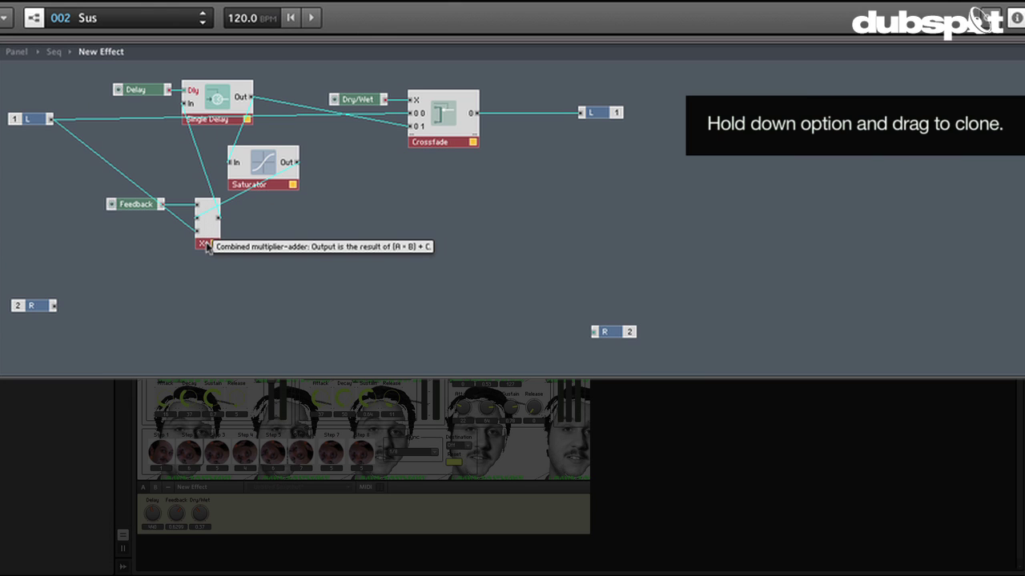
{"action": "mouse_move", "coordinate": [212, 256]}
{"action": "left_mouse_down"}
{"action": "mouse_move", "coordinate": [201, 332]}
{"action": "mouse_move", "coordinate": [225, 320]}
{"action": "left_mouse_up"}
{"action": "scroll", "coordinate": [276, 283], "scroll_direction": "down", "scroll_amount": 4}
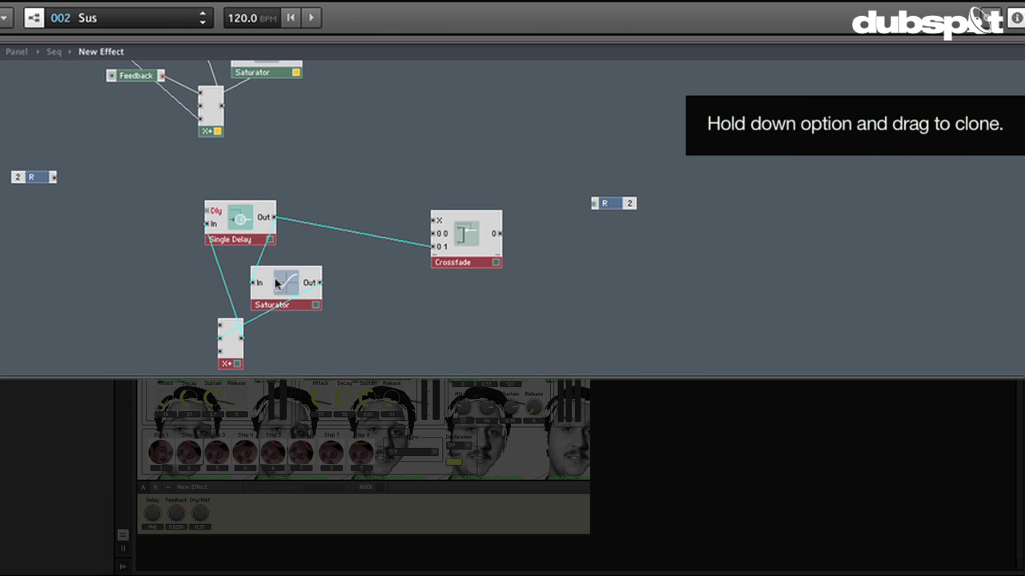
{"action": "left_click_drag", "start_coordinate": [232, 238], "coordinate": [213, 207]}
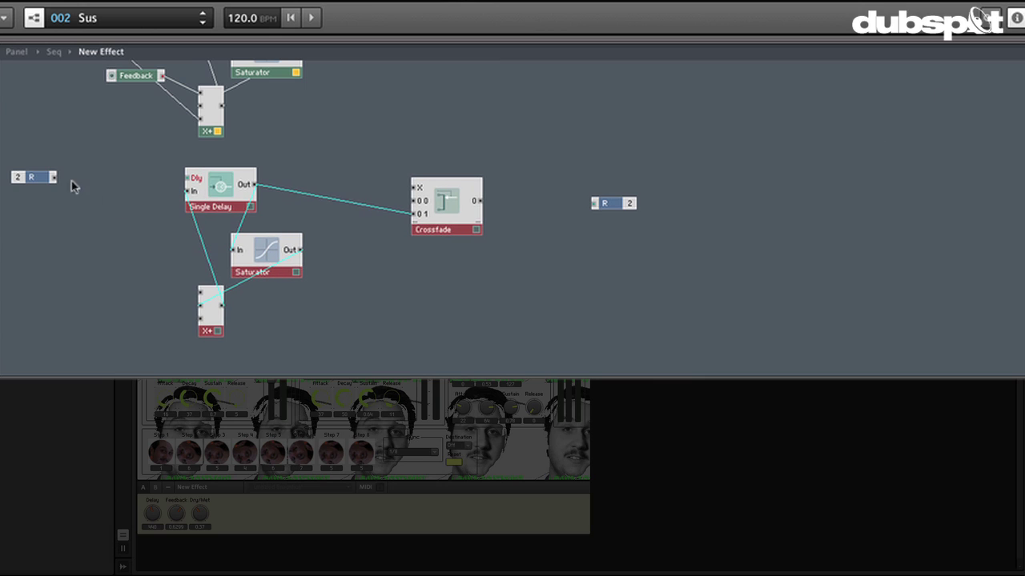
Wire the R input, Delay knob and Feedback knob into the cloned X+ and Single Delay
{"action": "left_click_drag", "start_coordinate": [53, 177], "coordinate": [206, 309]}
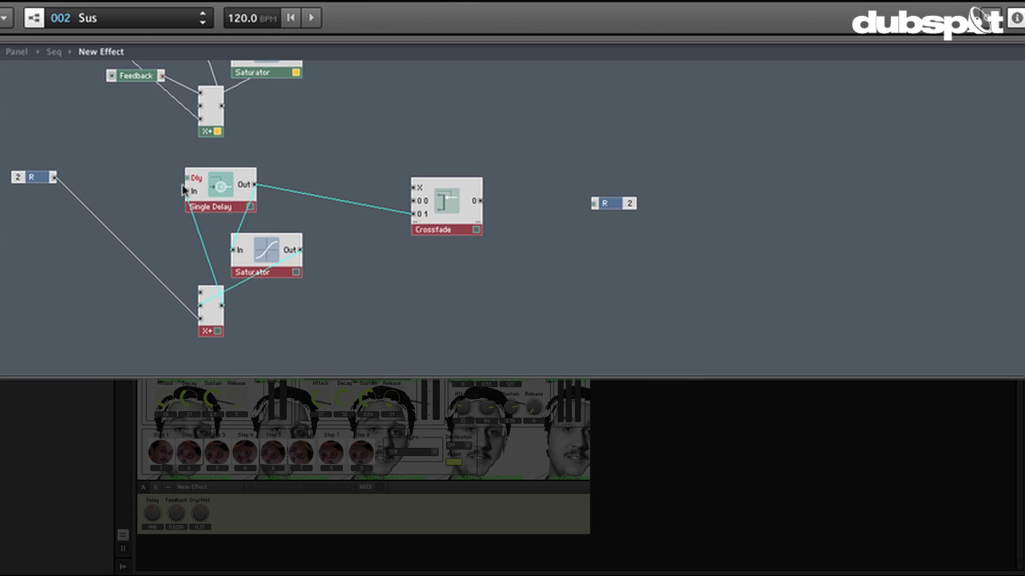
{"action": "scroll", "coordinate": [206, 259], "scroll_direction": "up", "scroll_amount": 1}
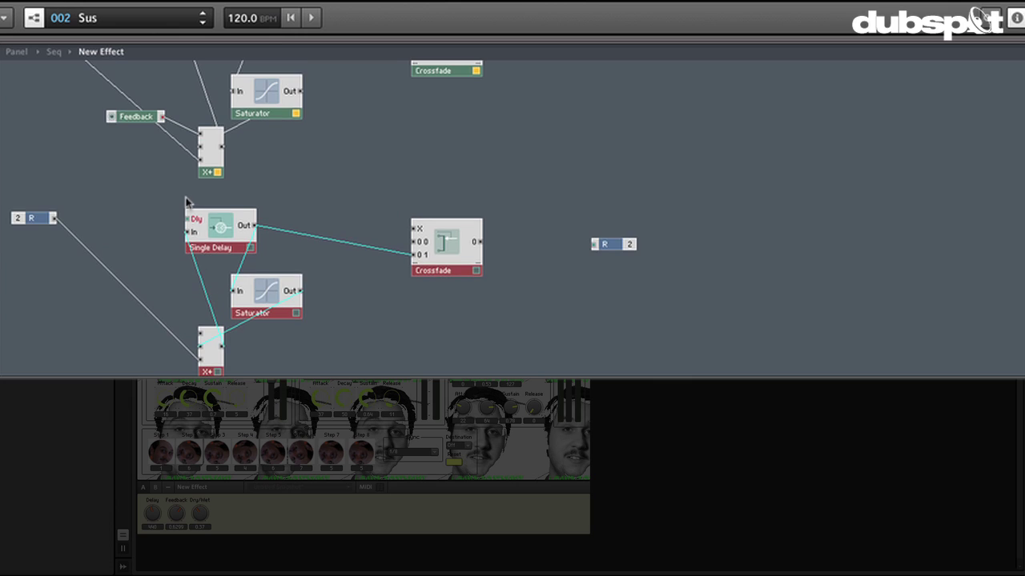
{"action": "scroll", "coordinate": [187, 202], "scroll_direction": "up", "scroll_amount": 2}
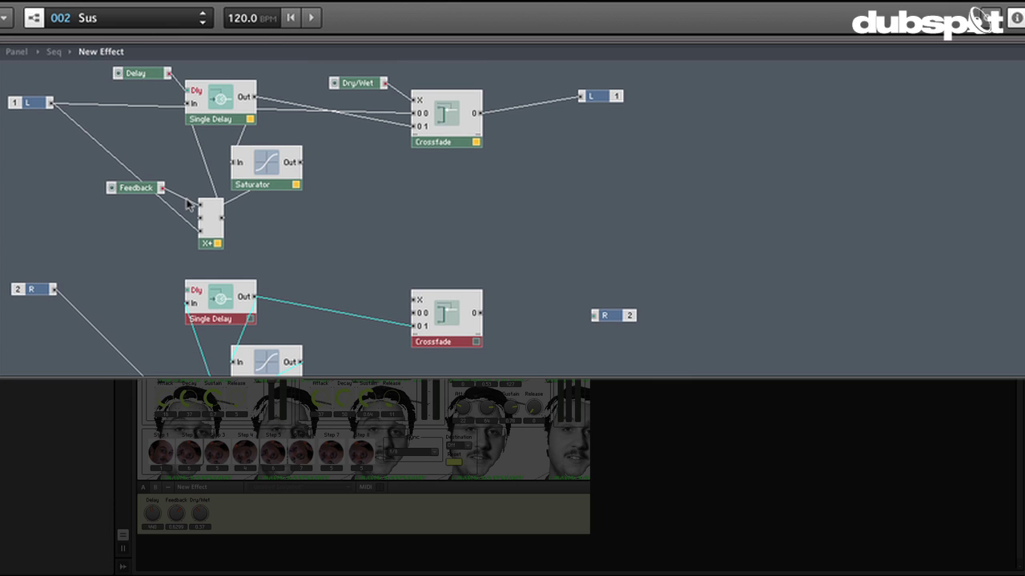
{"action": "left_click_drag", "start_coordinate": [322, 377], "coordinate": [322, 553]}
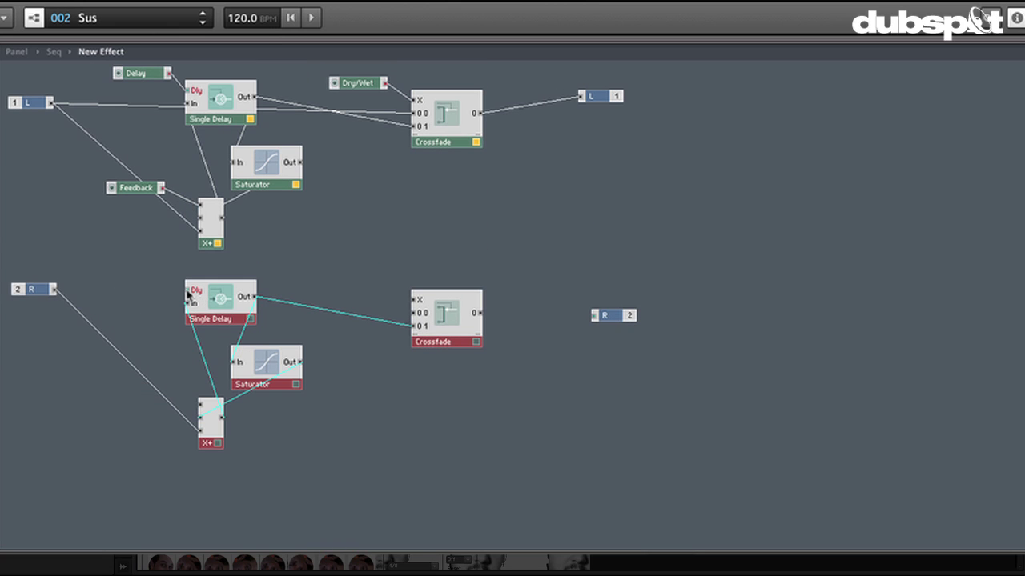
{"action": "left_click_drag", "start_coordinate": [96, 272], "coordinate": [168, 73]}
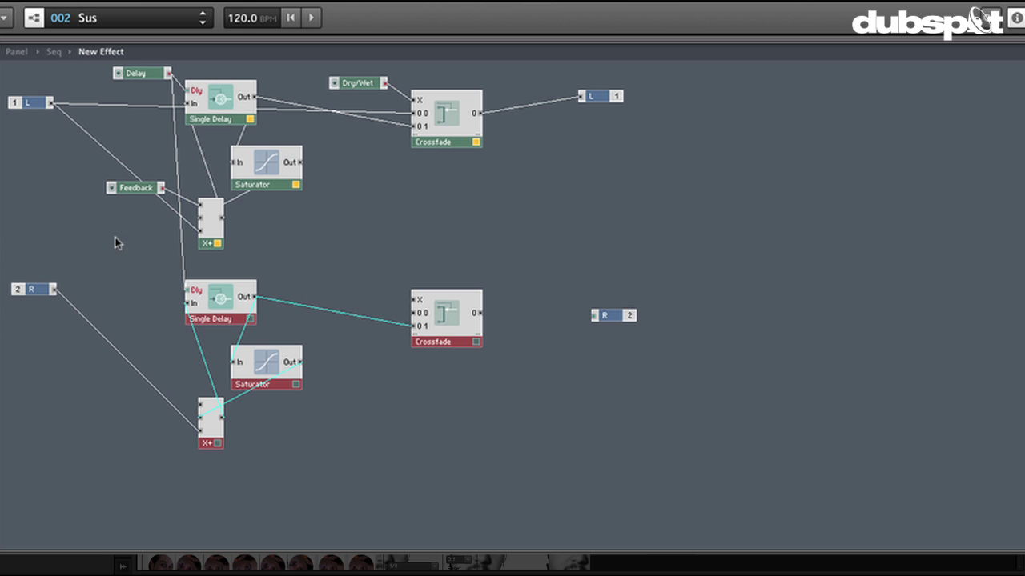
{"action": "left_click_drag", "start_coordinate": [157, 222], "coordinate": [203, 408]}
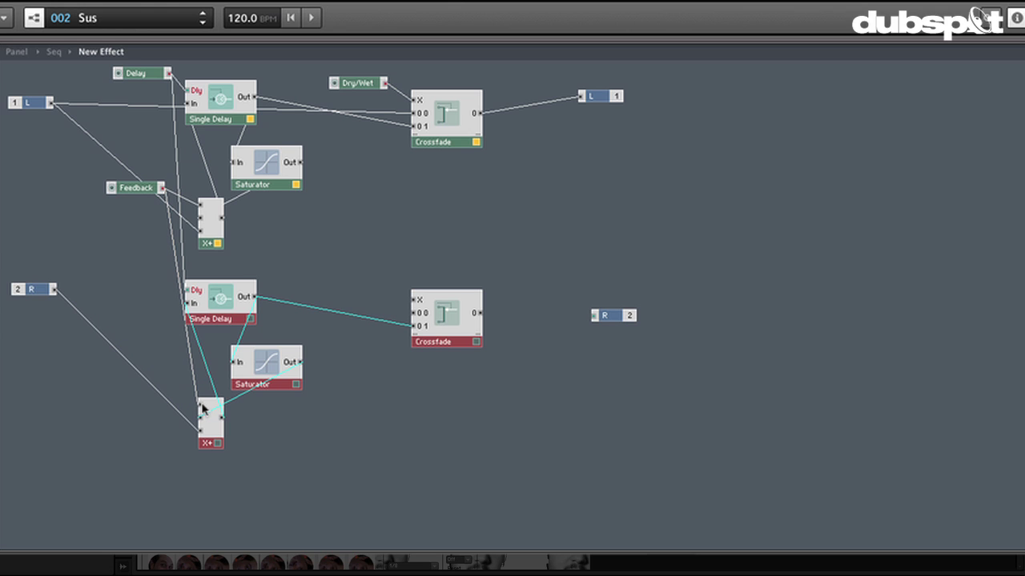
{"action": "left_click_drag", "start_coordinate": [134, 188], "coordinate": [65, 204]}
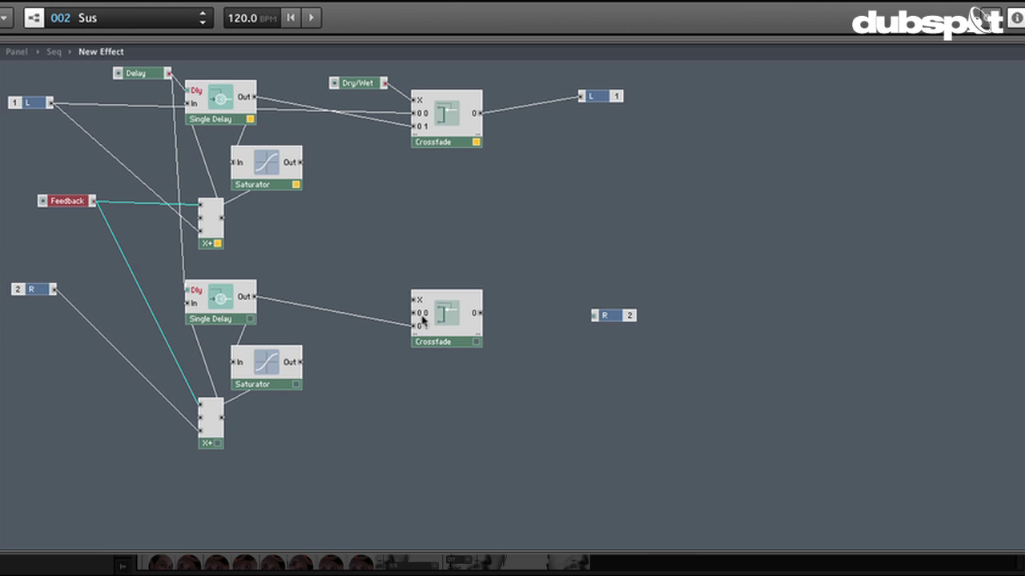
Connect Dry/Wet and the R input to the cloned Crossfade and send its output to R
{"action": "left_click_drag", "start_coordinate": [410, 300], "coordinate": [384, 82]}
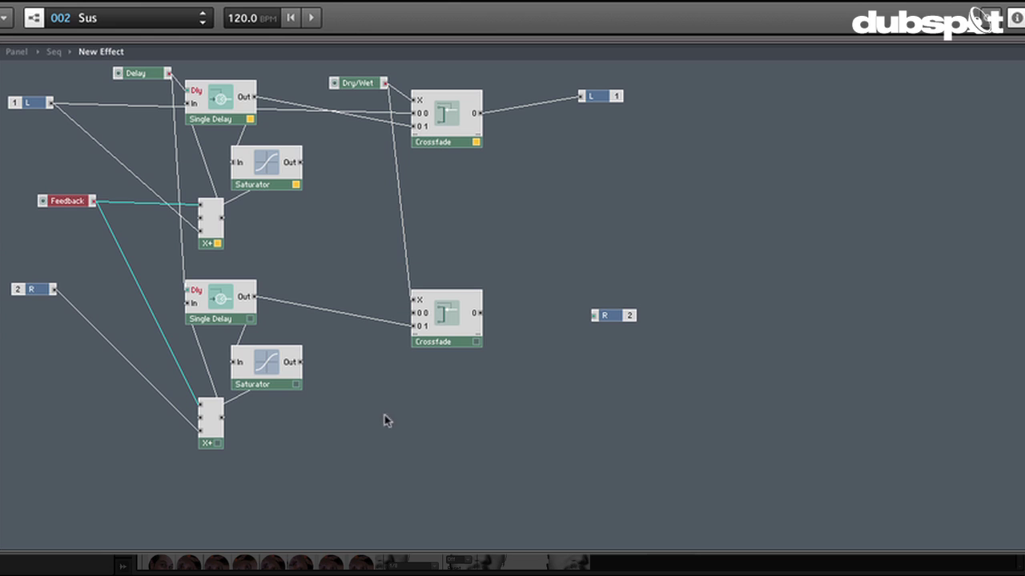
{"action": "left_click", "coordinate": [271, 551]}
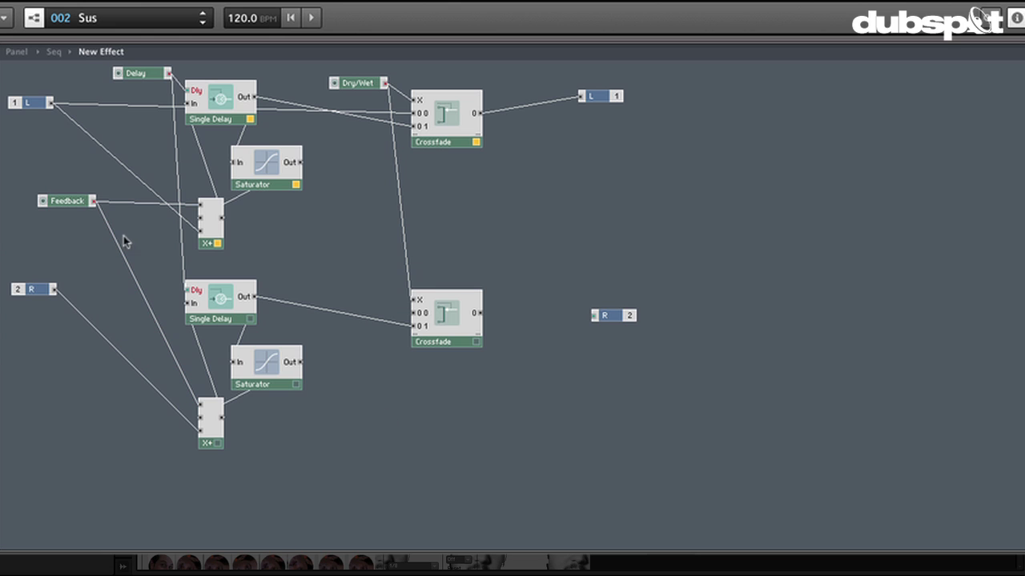
{"action": "left_click", "coordinate": [82, 206]}
{"action": "left_click", "coordinate": [128, 82]}
{"action": "left_click", "coordinate": [364, 85]}
{"action": "left_click_drag", "start_coordinate": [480, 318], "coordinate": [596, 316]}
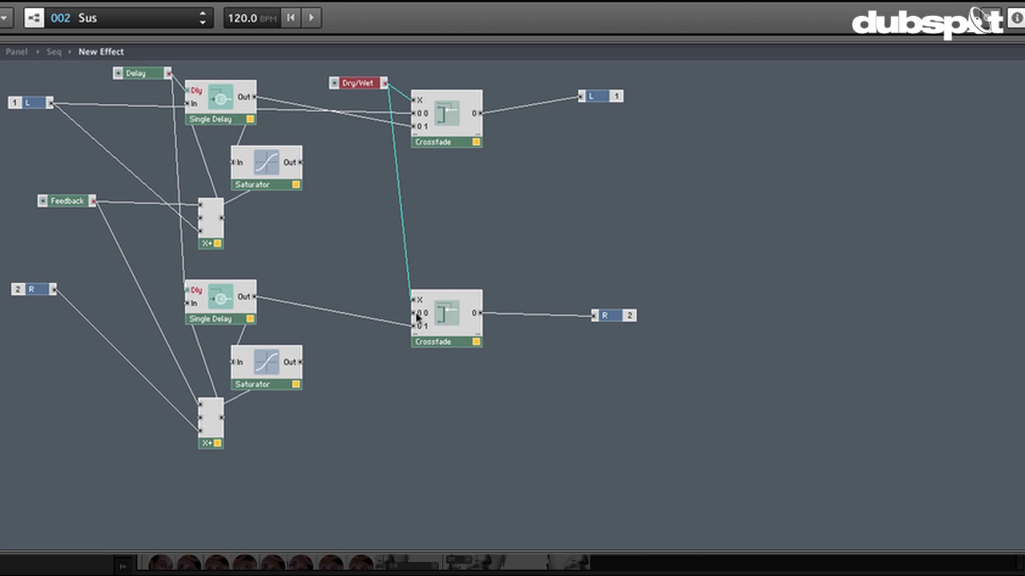
{"action": "left_click_drag", "start_coordinate": [250, 312], "coordinate": [52, 290]}
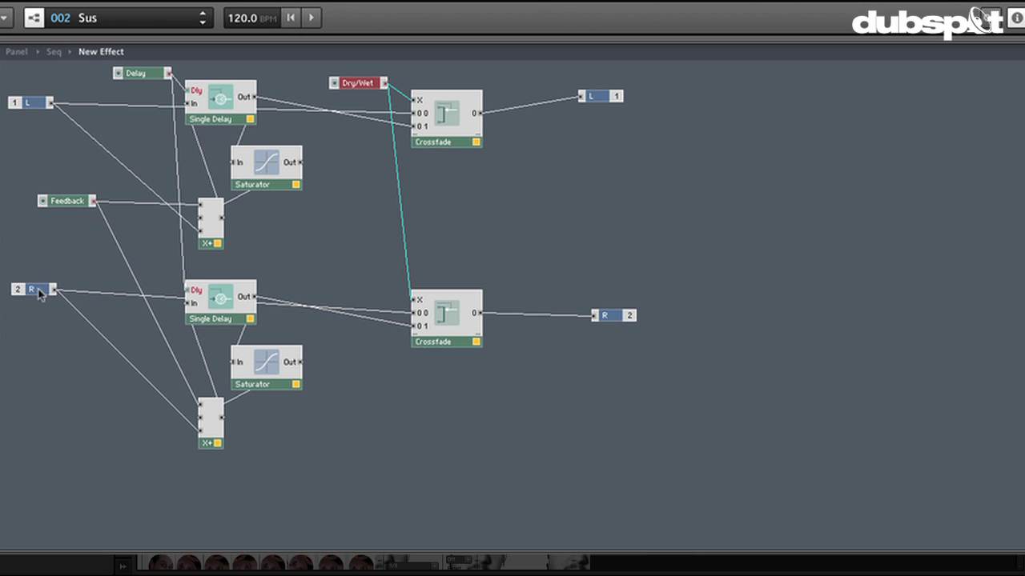
{"action": "left_click", "coordinate": [404, 413]}
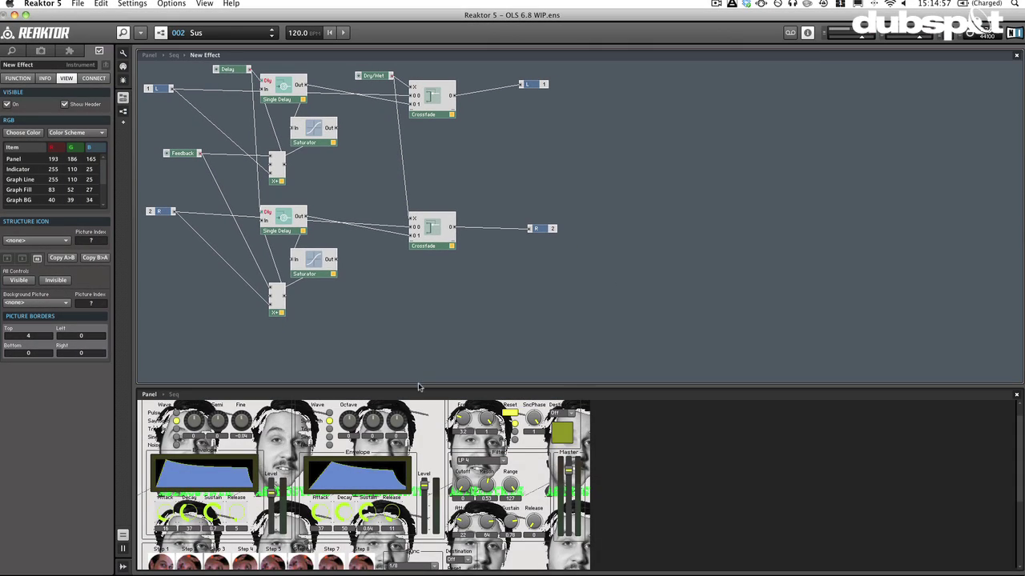
Enlarge the structure view and lower the Dry/Wet amount to 0.24
{"action": "left_click_drag", "start_coordinate": [426, 514], "coordinate": [366, 329]}
{"action": "left_click_drag", "start_coordinate": [380, 242], "coordinate": [385, 275]}
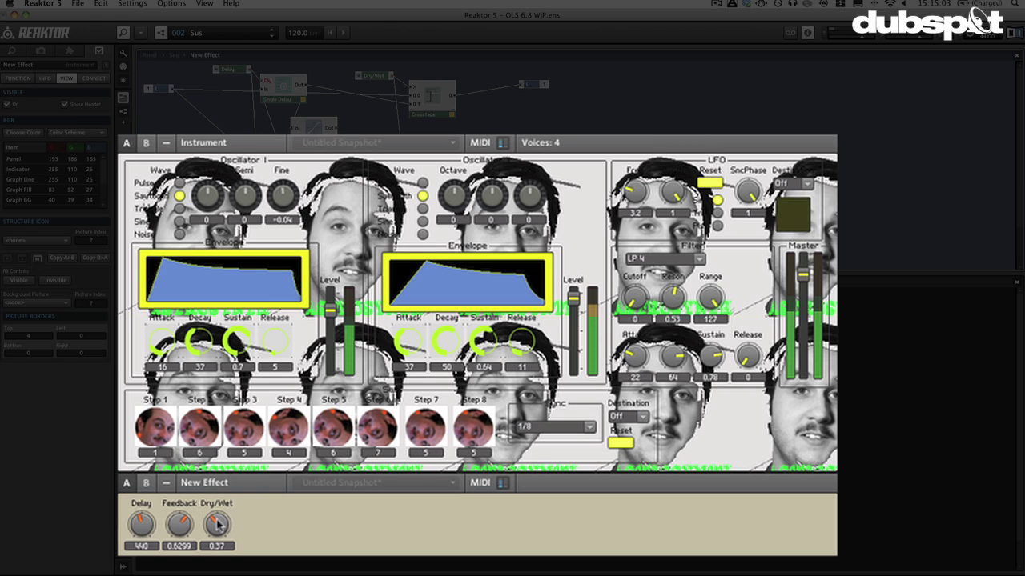
{"action": "left_click_drag", "start_coordinate": [216, 525], "coordinate": [219, 549]}
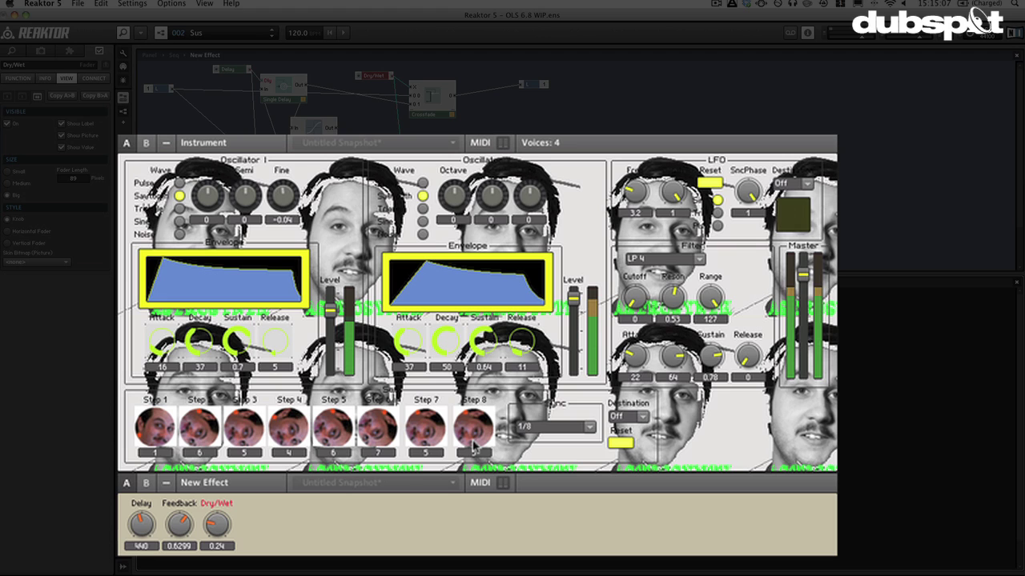
Lengthen the envelope Release times, the second to 21 and the filter envelope's to 35
{"action": "left_click_drag", "start_coordinate": [521, 343], "coordinate": [525, 320]}
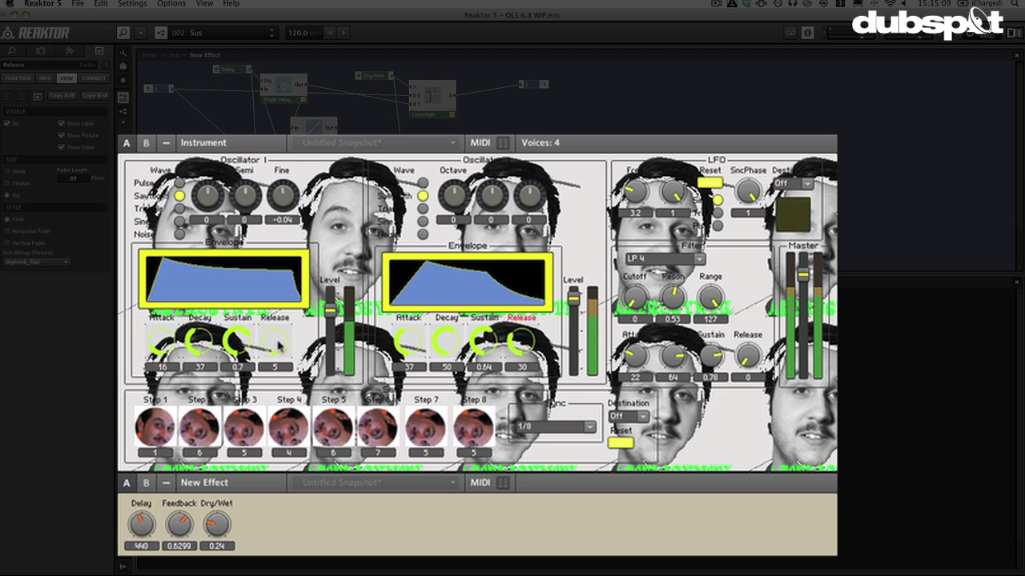
{"action": "left_click_drag", "start_coordinate": [275, 343], "coordinate": [275, 330]}
{"action": "left_click_drag", "start_coordinate": [748, 355], "coordinate": [751, 302]}
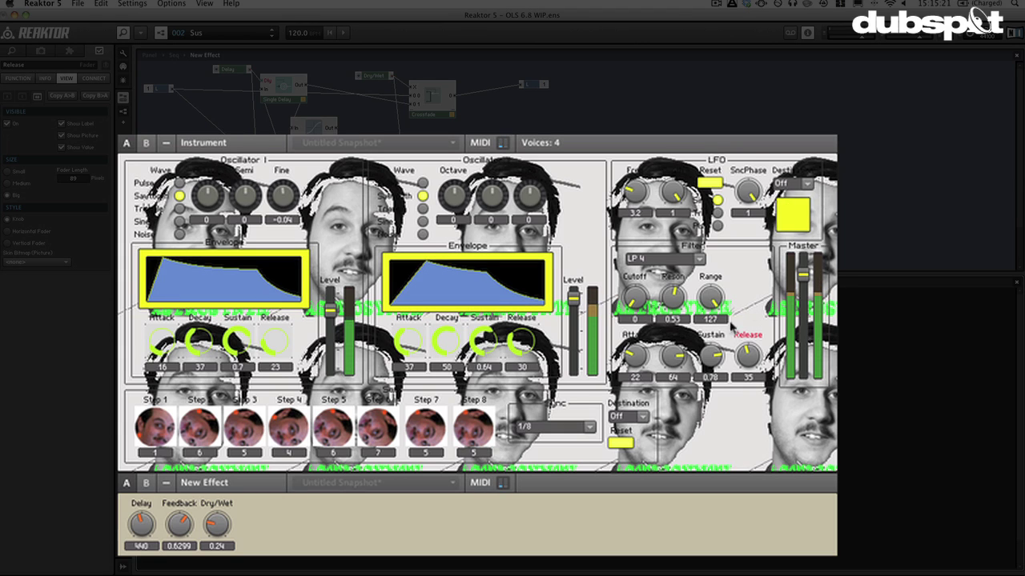
Lower Delay to 160 and Feedback to 0.5433, and enlarge the structure to show the circuit
{"action": "left_click_drag", "start_coordinate": [146, 524], "coordinate": [149, 558]}
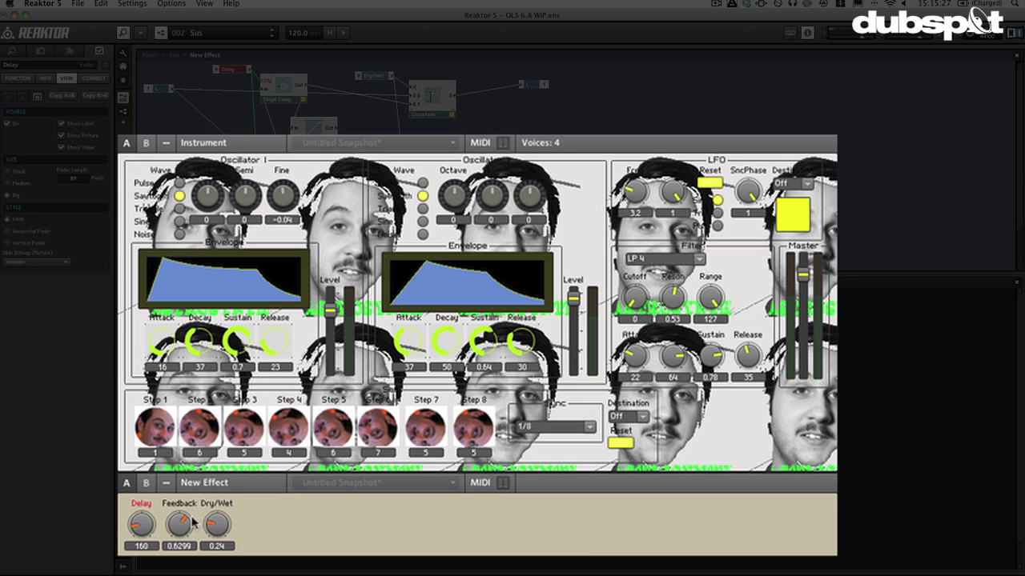
{"action": "left_click_drag", "start_coordinate": [185, 524], "coordinate": [189, 541]}
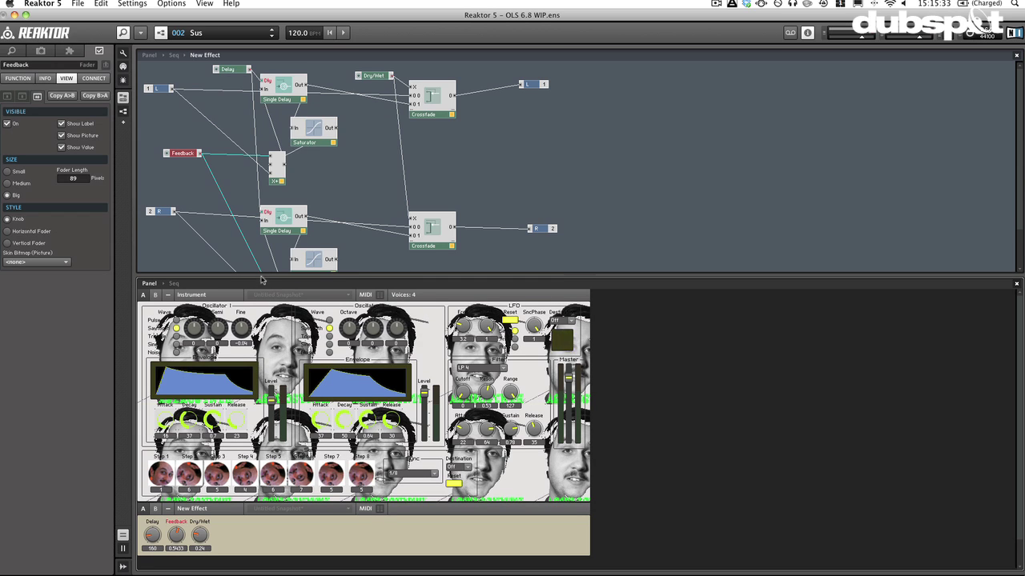
{"action": "left_click_drag", "start_coordinate": [263, 277], "coordinate": [327, 472]}
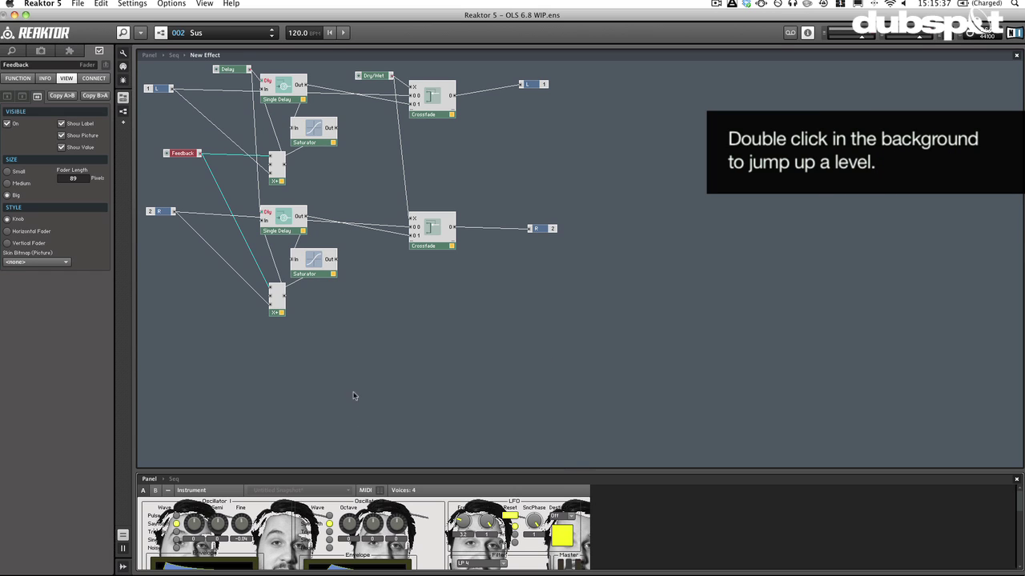
From the ensemble level, save New Effect as the instrument 'Simple Delay' in the Instruments folder
{"action": "double_click", "coordinate": [329, 333]}
{"action": "left_click", "coordinate": [303, 81]}
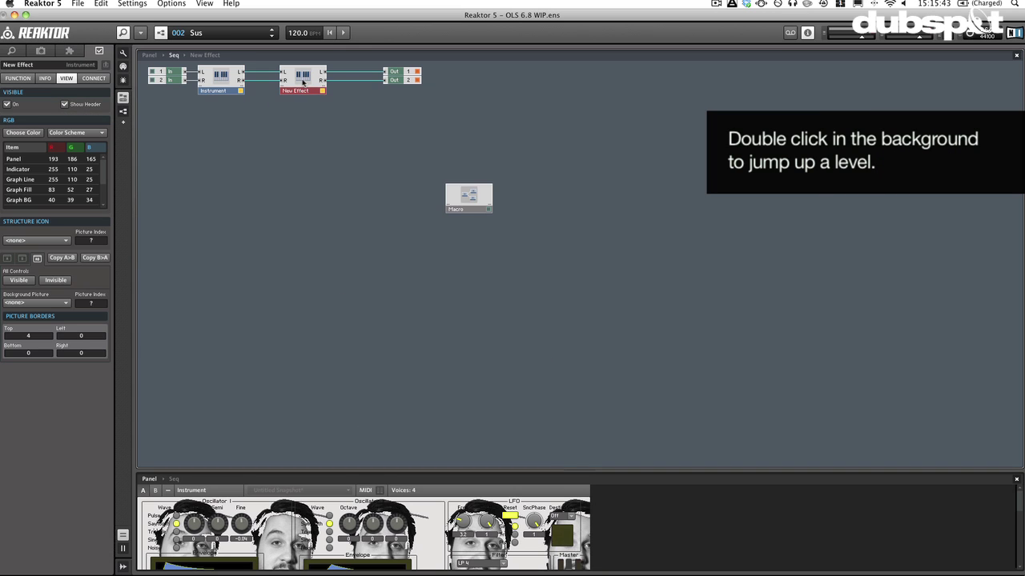
{"action": "right_click", "coordinate": [303, 82]}
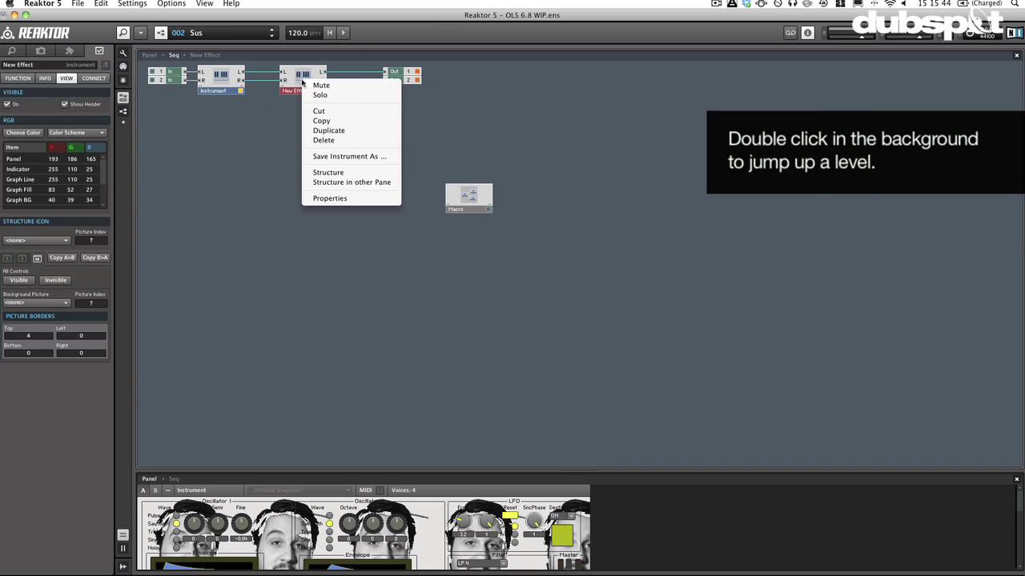
{"action": "left_click", "coordinate": [349, 156]}
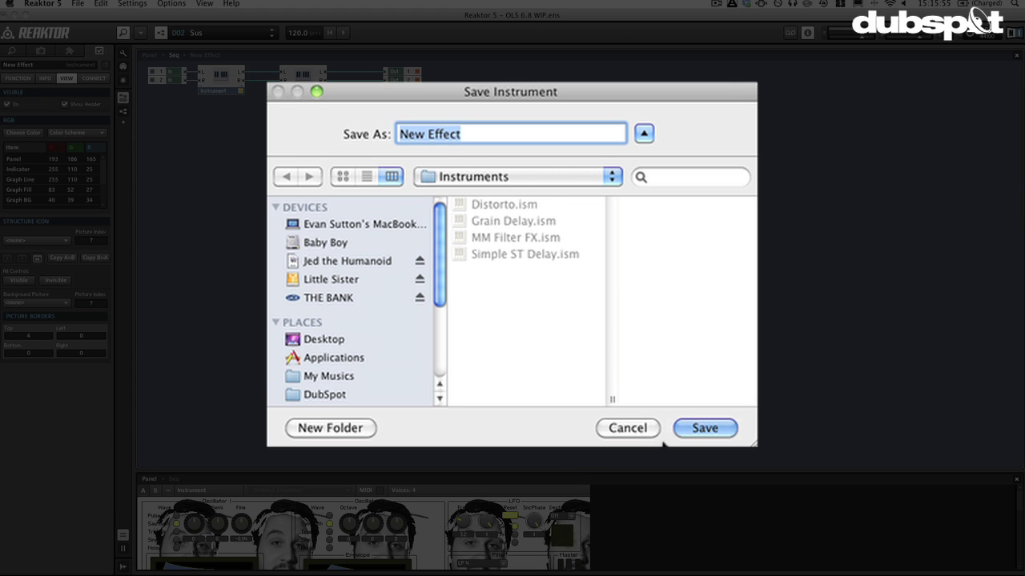
{"action": "left_click_drag", "start_coordinate": [620, 429], "coordinate": [582, 320]}
{"action": "type", "text": "Simple Delay"}
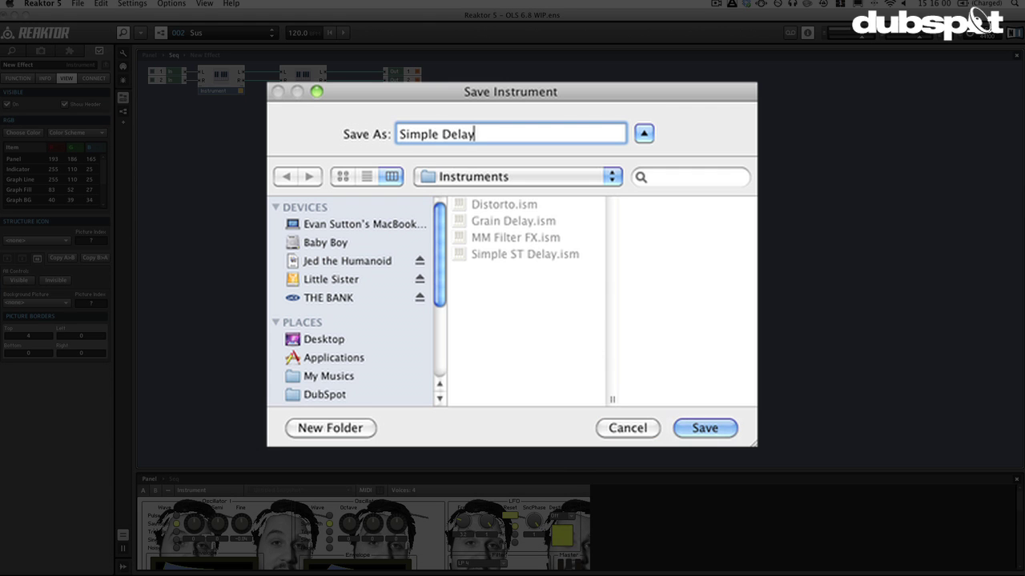
{"action": "key", "text": "Return"}
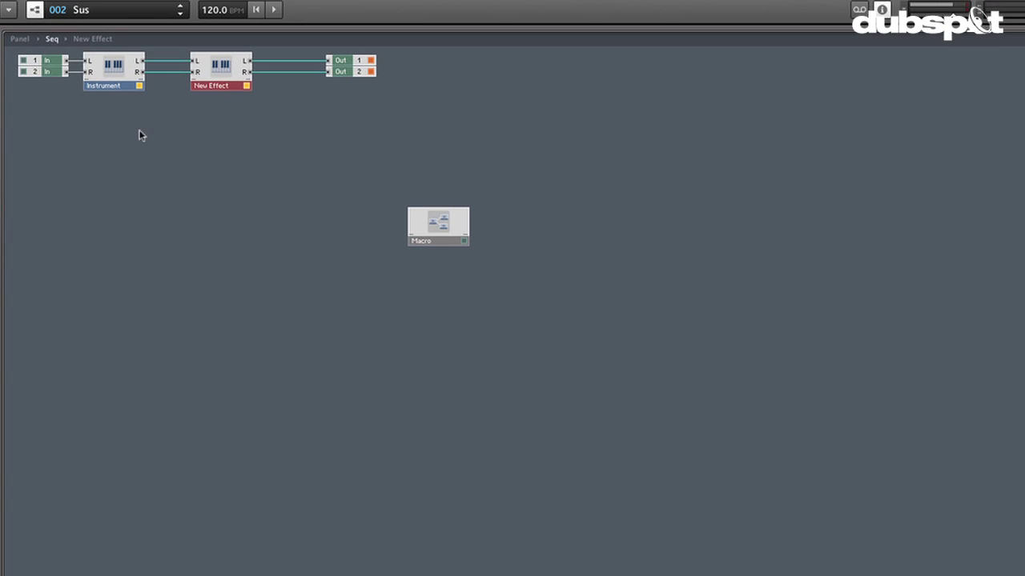
Delete the Instrument and Macro blocks, then wire In 1 to New Effect's left input and In 2 to its right
{"action": "left_click_drag", "start_coordinate": [139, 131], "coordinate": [37, 57]}
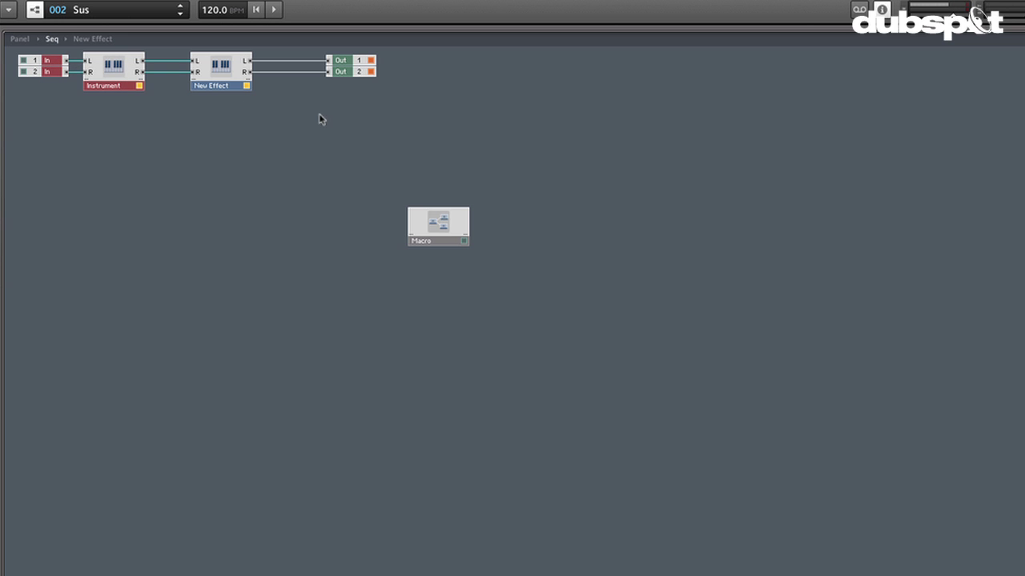
{"action": "left_click_drag", "start_coordinate": [141, 125], "coordinate": [105, 84]}
{"action": "key", "text": "Delete"}
{"action": "left_click_drag", "start_coordinate": [435, 251], "coordinate": [355, 94]}
{"action": "key", "text": "Delete"}
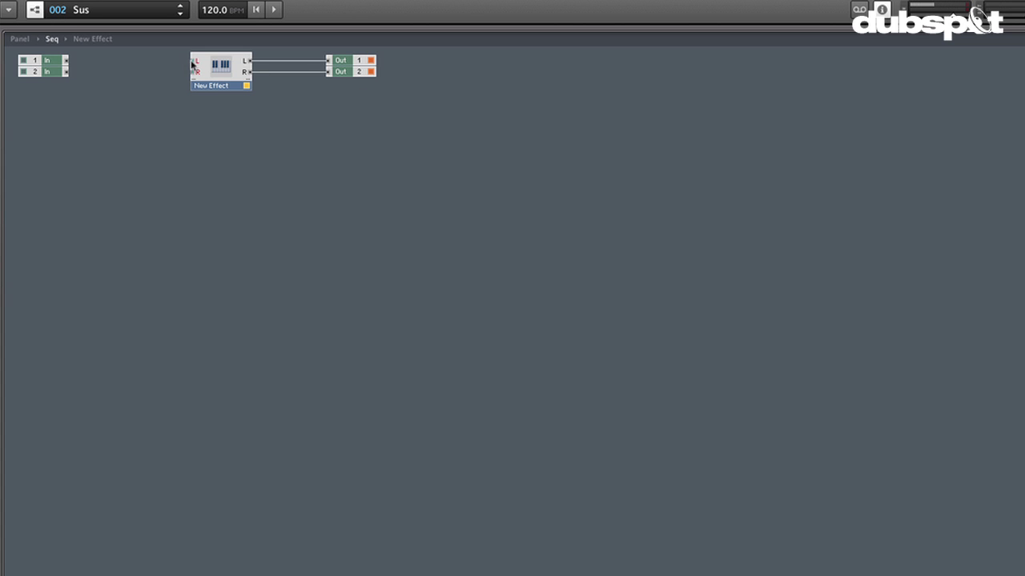
{"action": "left_click_drag", "start_coordinate": [192, 61], "coordinate": [68, 61]}
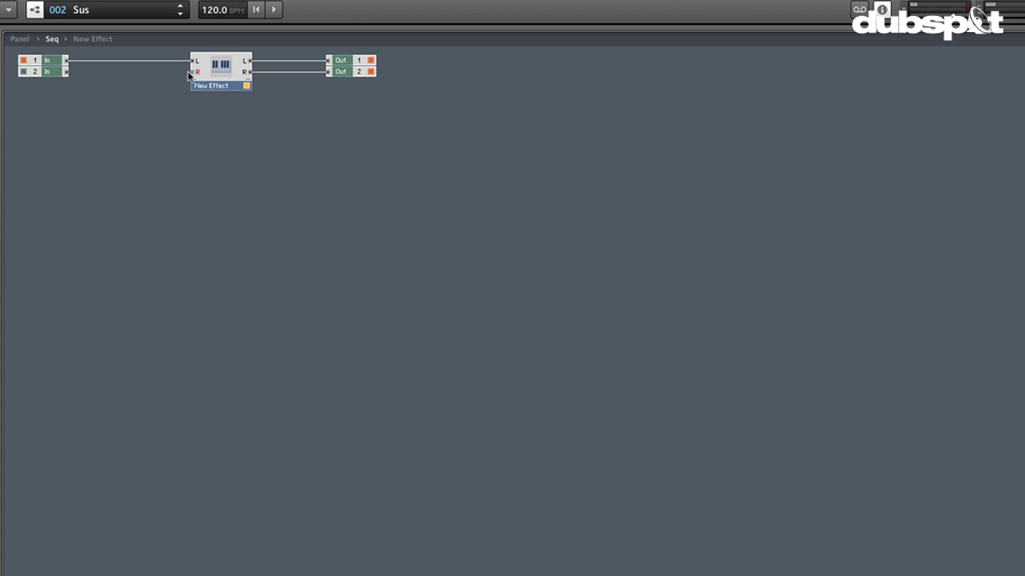
{"action": "left_click_drag", "start_coordinate": [193, 72], "coordinate": [66, 74]}
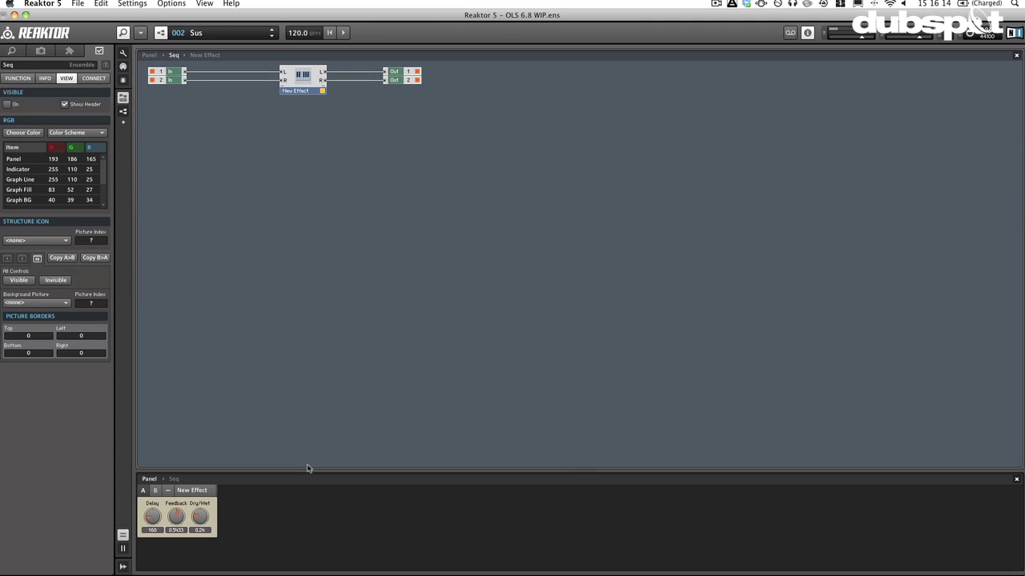
Enlarge the knob panel and tune New Effect to Delay 60, Feedback 0.2835, Dry/Wet 0.78
{"action": "left_click_drag", "start_coordinate": [313, 471], "coordinate": [311, 365]}
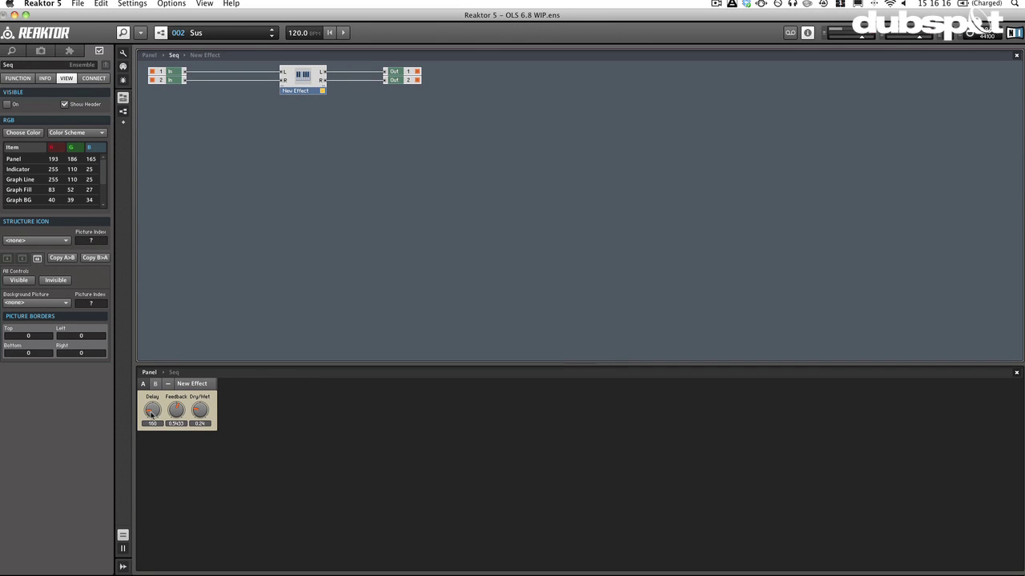
{"action": "left_click_drag", "start_coordinate": [152, 415], "coordinate": [174, 386]}
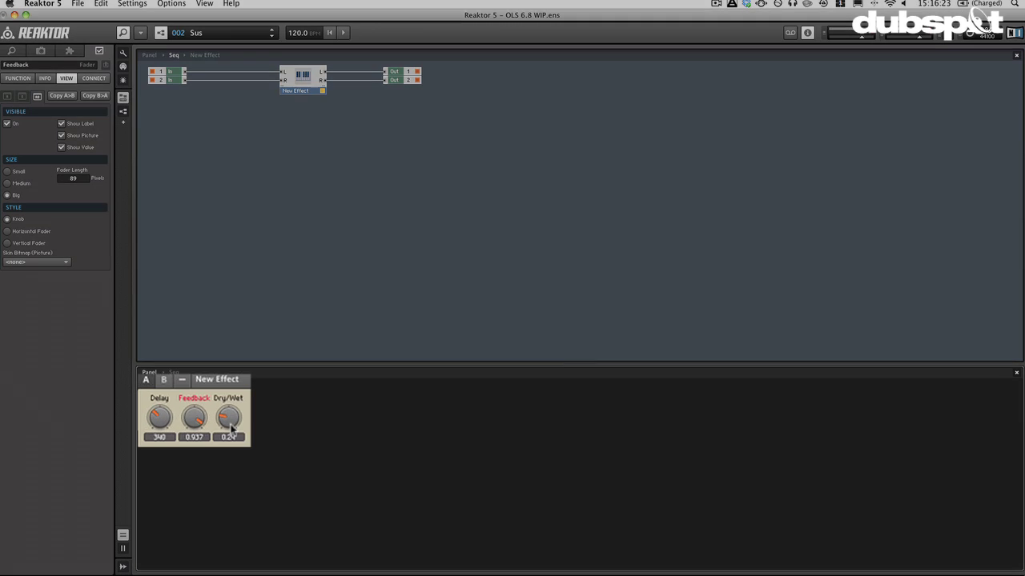
{"action": "left_click_drag", "start_coordinate": [152, 412], "coordinate": [155, 407]}
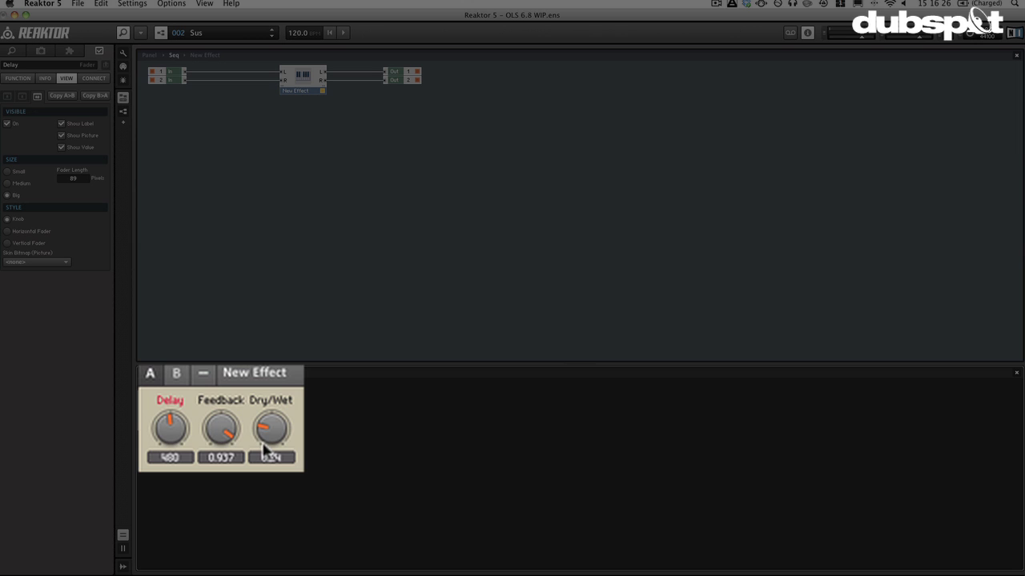
{"action": "left_click_drag", "start_coordinate": [222, 427], "coordinate": [219, 458]}
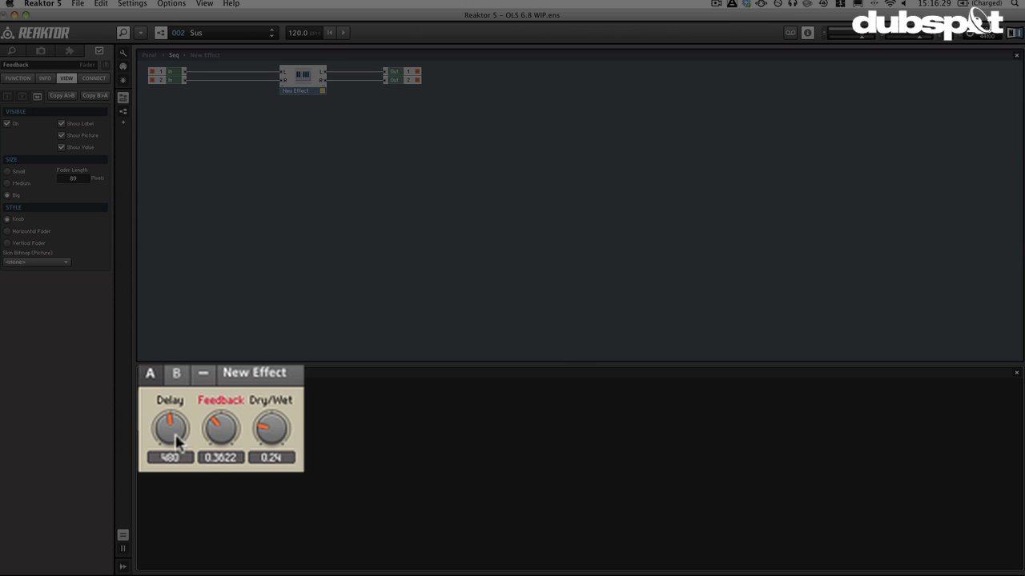
{"action": "left_click_drag", "start_coordinate": [173, 433], "coordinate": [172, 468]}
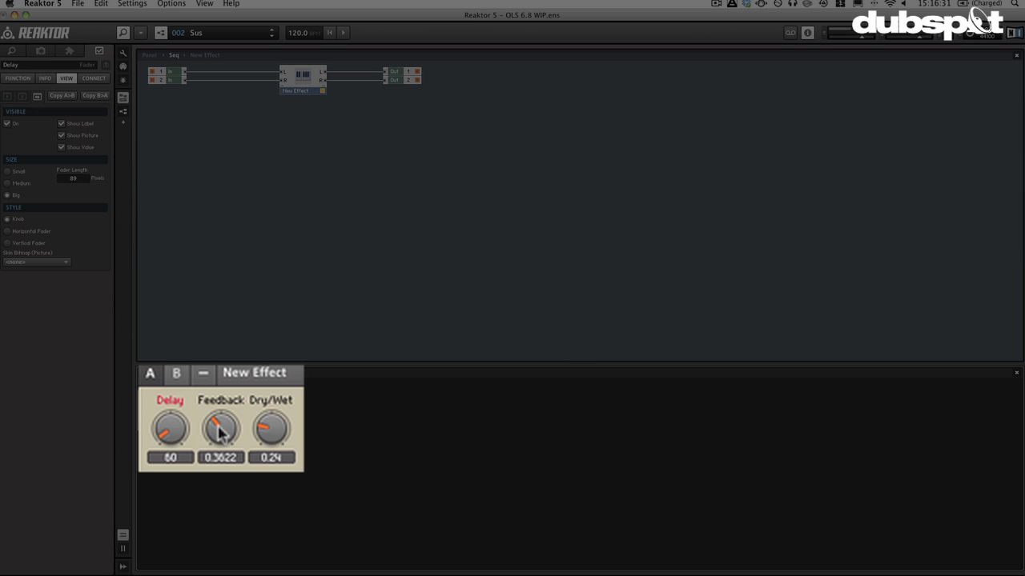
{"action": "mouse_move", "coordinate": [219, 425]}
{"action": "left_mouse_down"}
{"action": "mouse_move", "coordinate": [219, 448]}
{"action": "mouse_move", "coordinate": [216, 439]}
{"action": "left_mouse_up"}
{"action": "left_click_drag", "start_coordinate": [279, 430], "coordinate": [296, 365]}
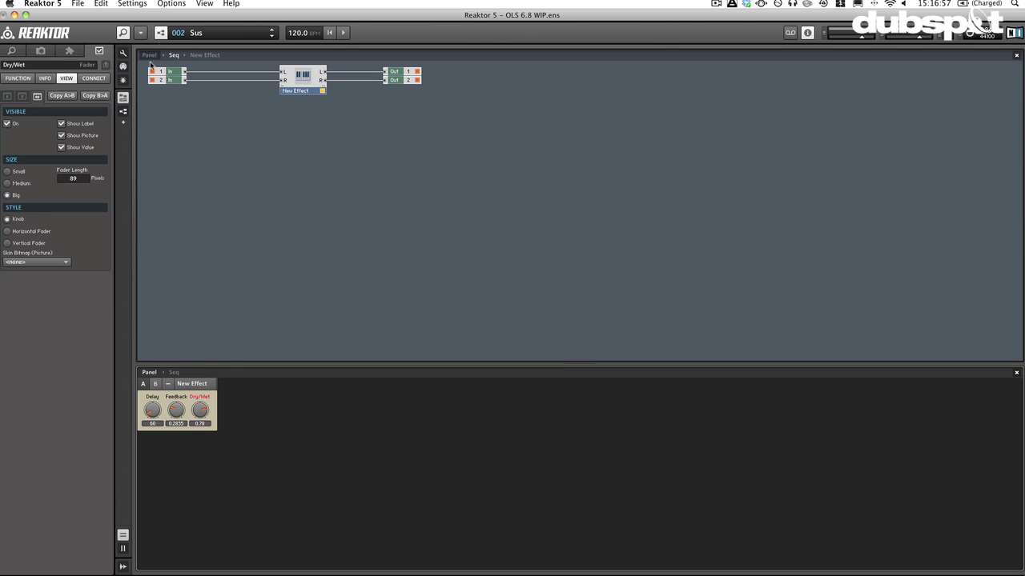
{"action": "left_click", "coordinate": [141, 32]}
{"action": "mouse_move", "coordinate": [150, 48]}
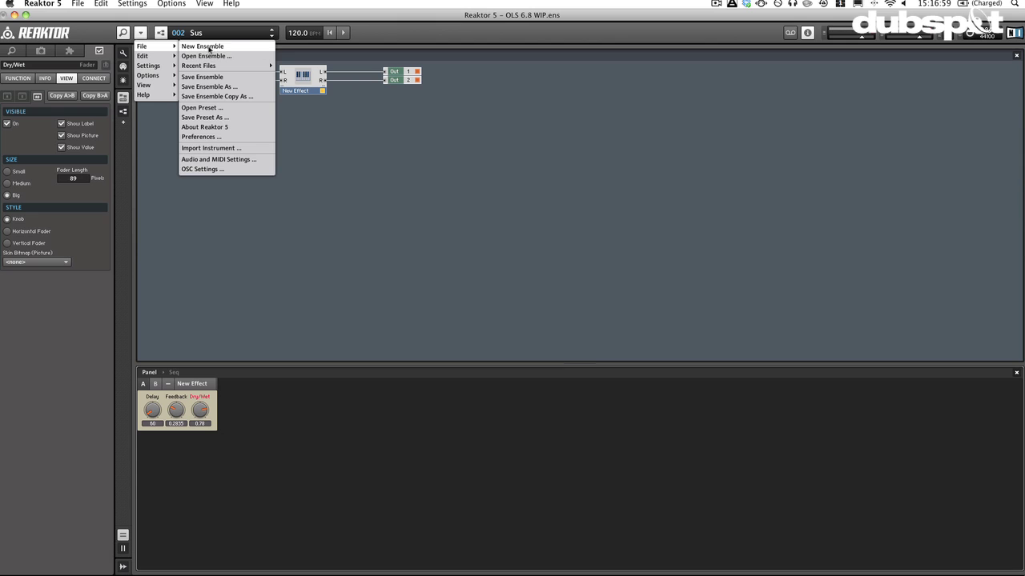
{"action": "left_click", "coordinate": [212, 87]}
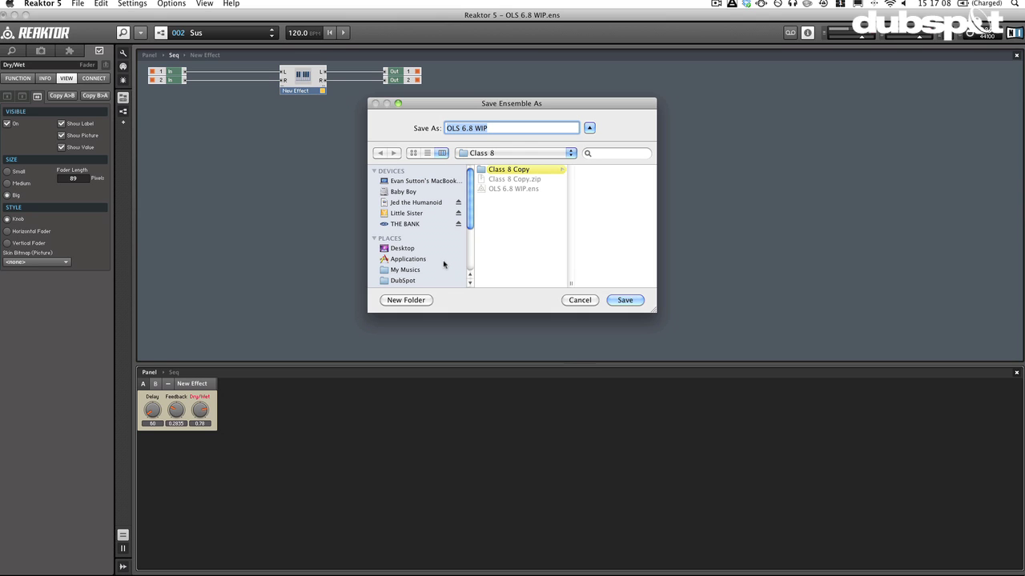
{"action": "left_click", "coordinate": [580, 300]}
{"action": "left_click", "coordinate": [493, 236]}
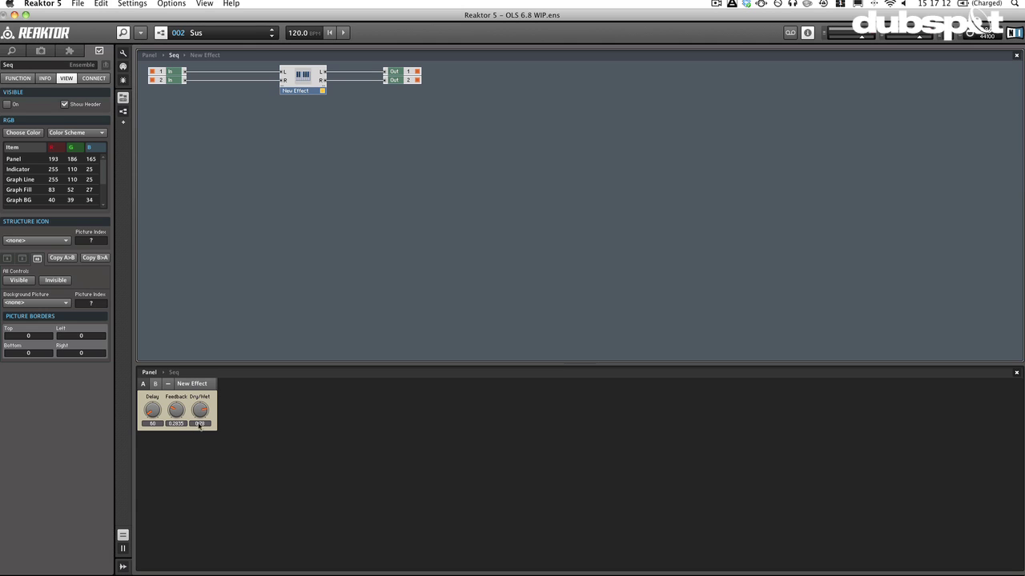
Turn New Effect's Dry/Wet and Delay knobs down to 0, then swap the panel and structure panes with F7
{"action": "left_click_drag", "start_coordinate": [201, 425], "coordinate": [225, 517]}
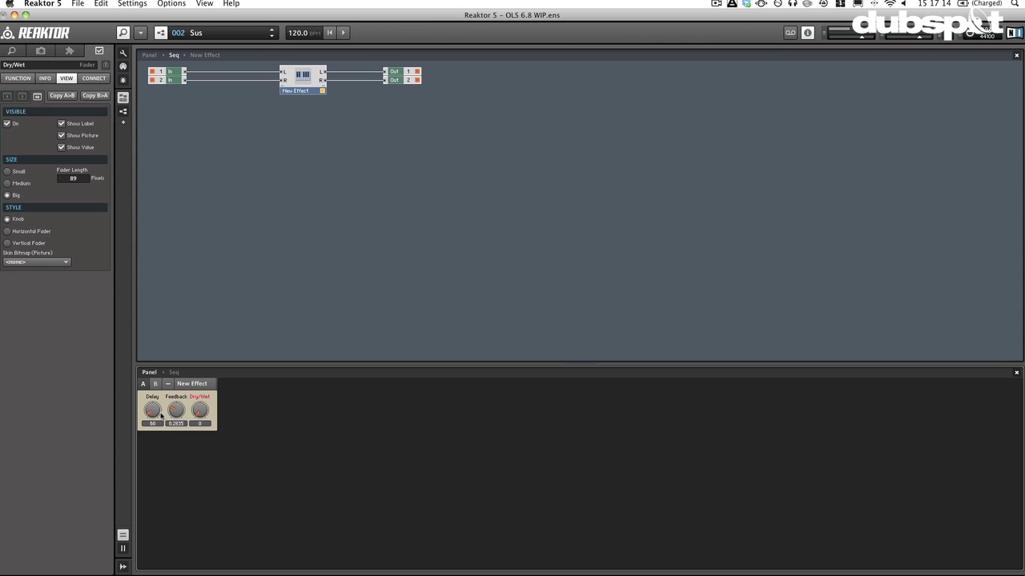
{"action": "left_click_drag", "start_coordinate": [163, 417], "coordinate": [174, 386]}
{"action": "left_click", "coordinate": [272, 270]}
{"action": "key", "text": "F7"}
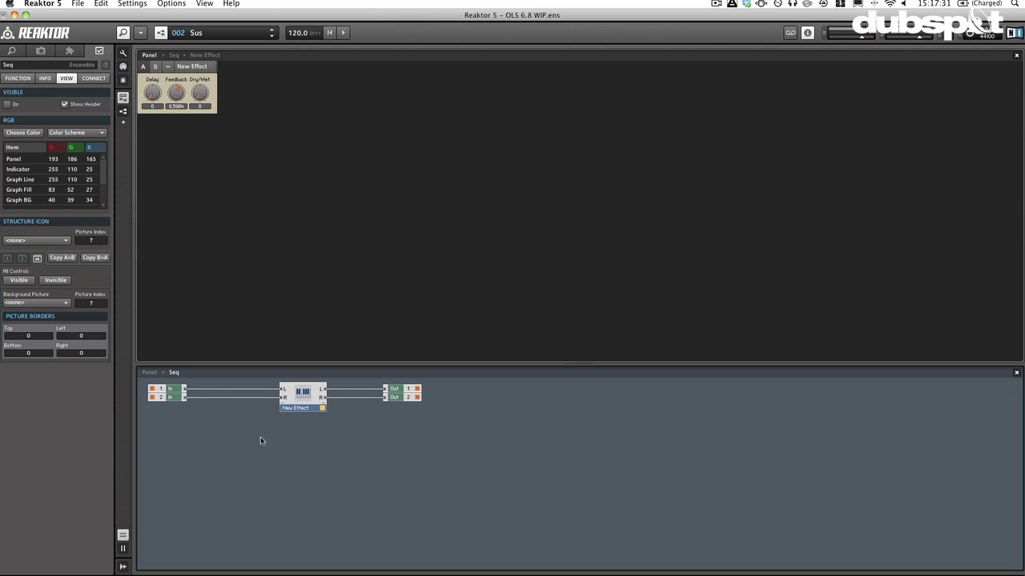
Enter the New Effect macro to view its internal delay circuit
{"action": "double_click", "coordinate": [298, 389]}
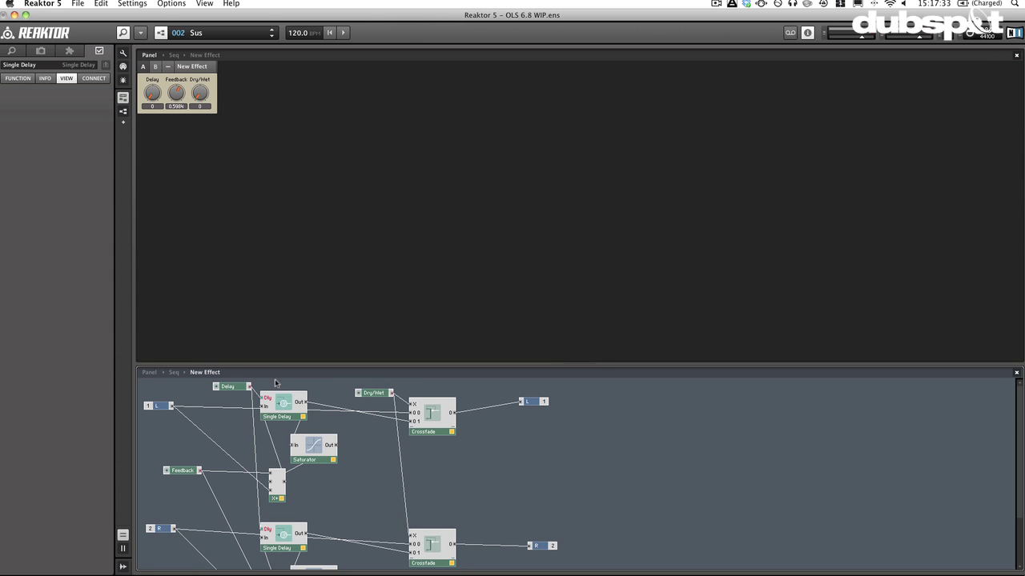
{"action": "scroll", "coordinate": [275, 386], "scroll_direction": "up", "scroll_amount": 5}
{"action": "left_click_drag", "start_coordinate": [346, 363], "coordinate": [336, 365]}
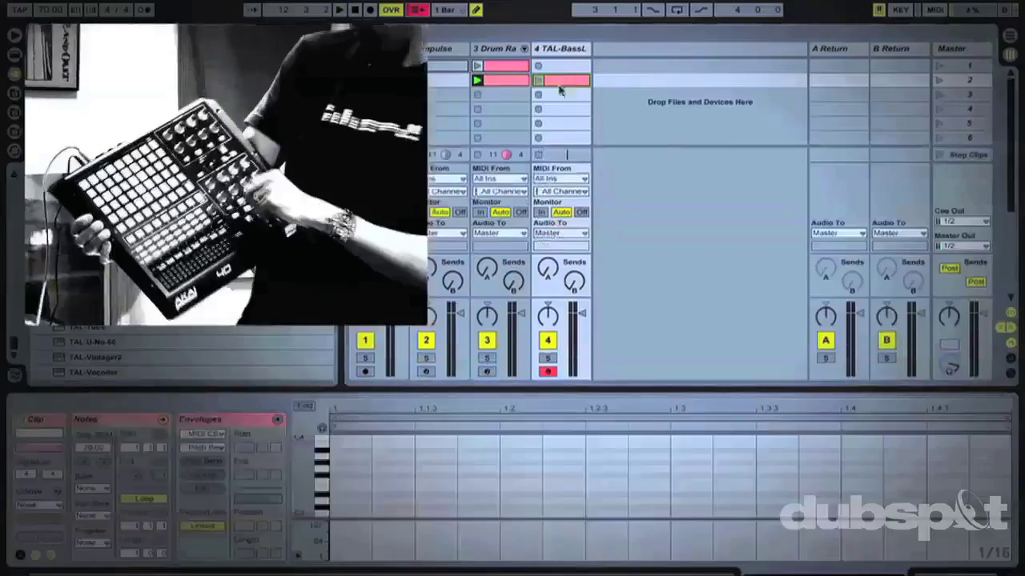
Start recording a new clip in slot 2 of track 4 in Session view
{"action": "left_click", "coordinate": [539, 80]}
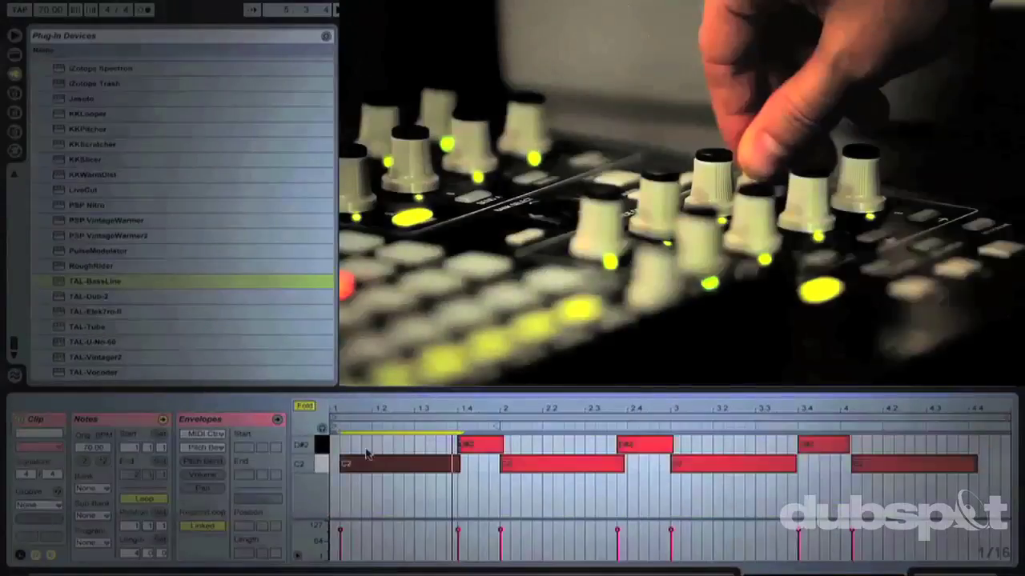